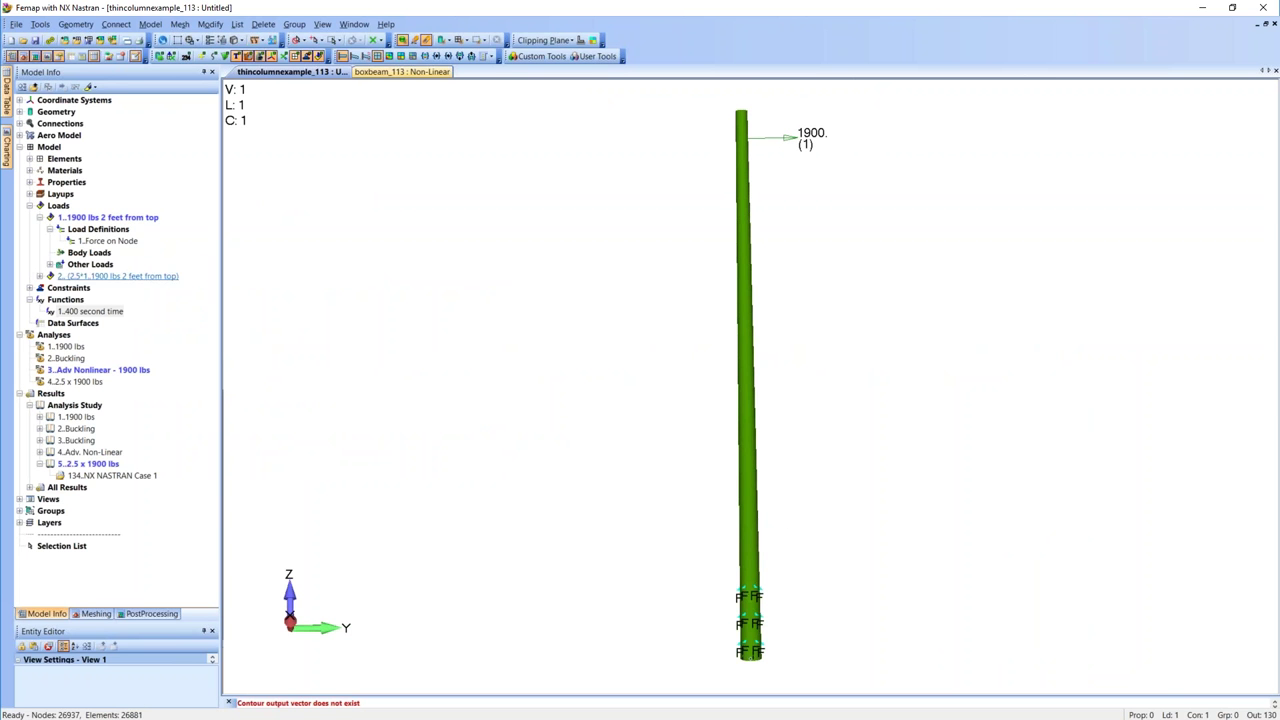
# - Review the Force on Node load definition in the 1900 lbs load set, including its time dependence, without changing it
pyautogui.click(130, 242)
pyautogui.rightClick(130, 242)
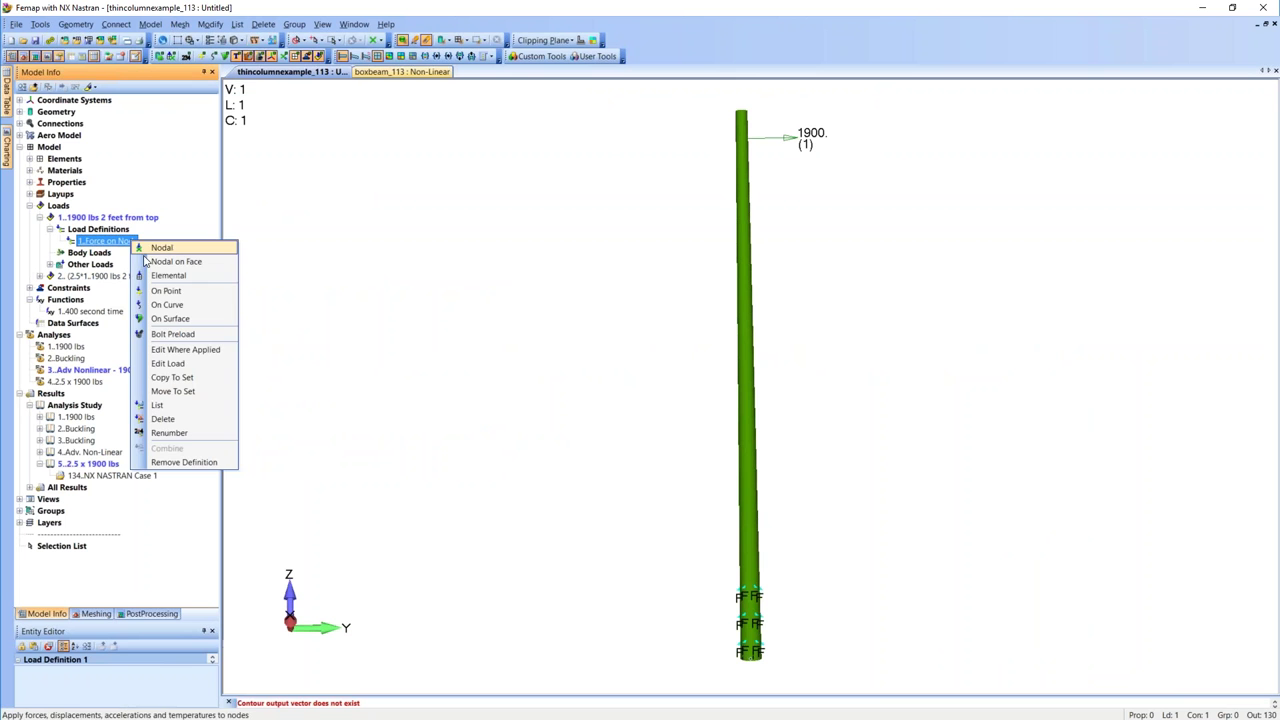
pyautogui.click(177, 370)
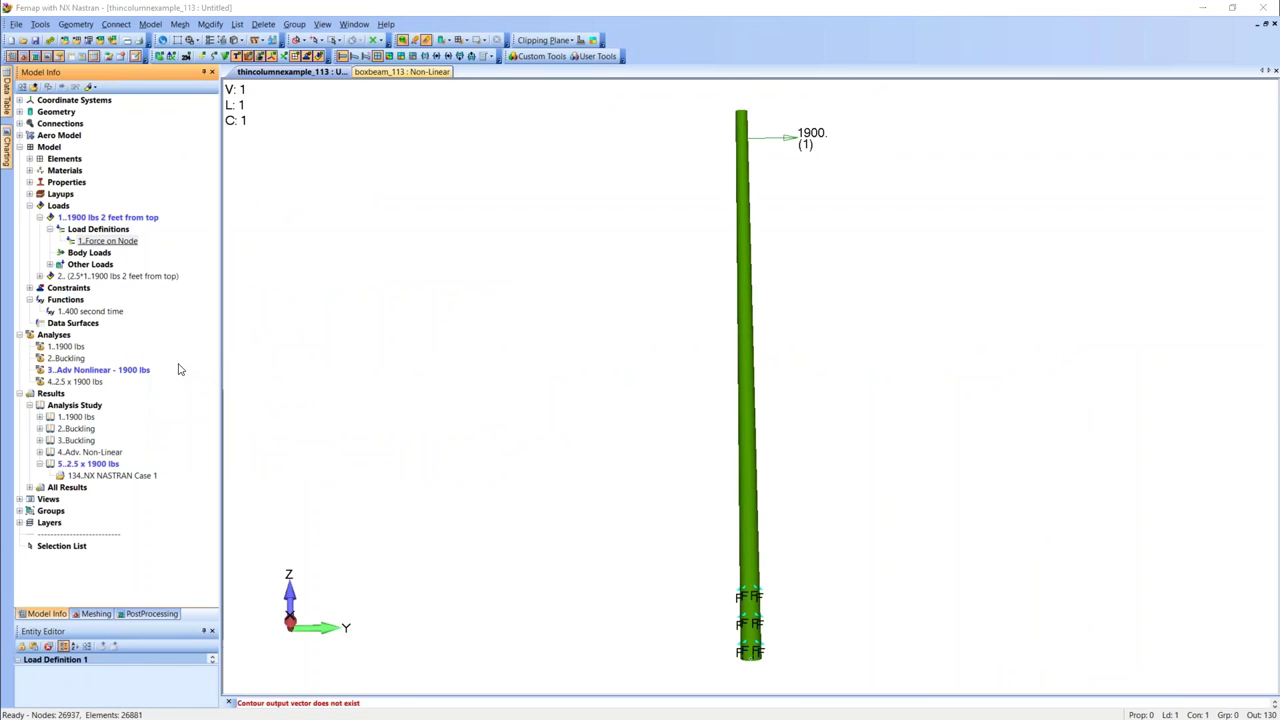
pyautogui.moveTo(698, 444); pyautogui.dragTo(703, 401)
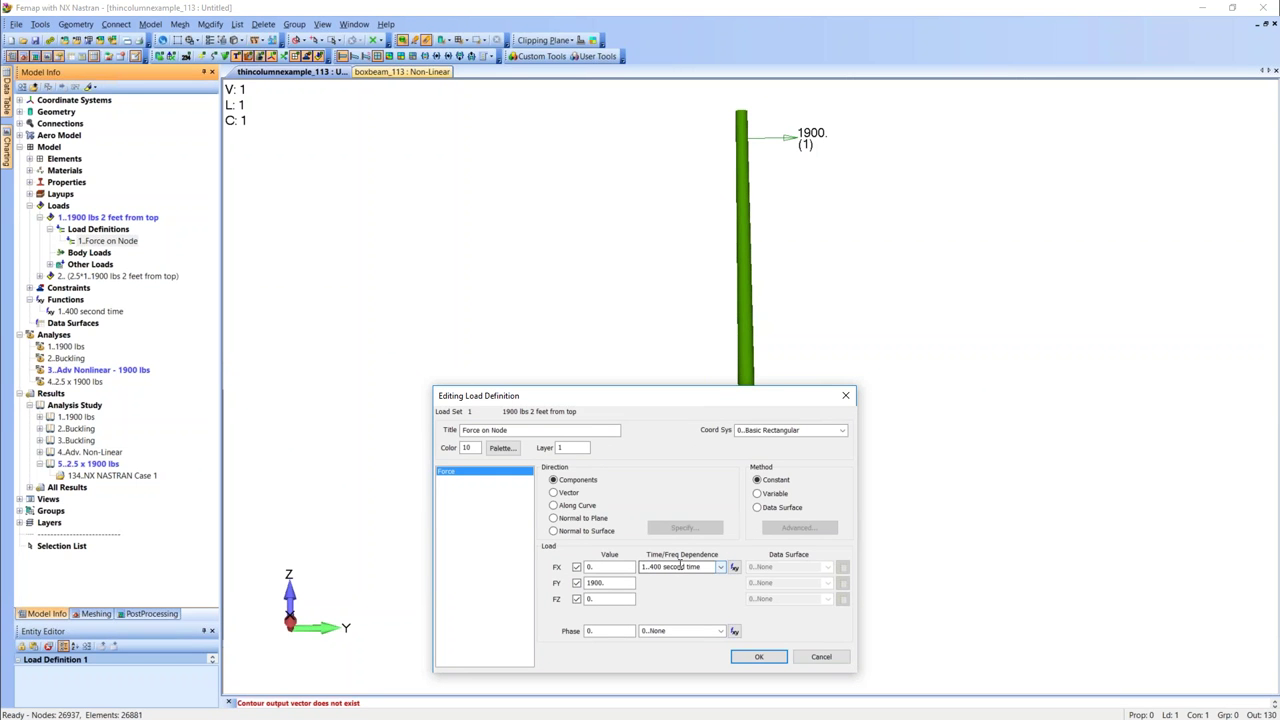
pyautogui.click(818, 656)
# - Inspect the time and factor points of the 400 second time function, leaving the definition unchanged
pyautogui.click(108, 312)
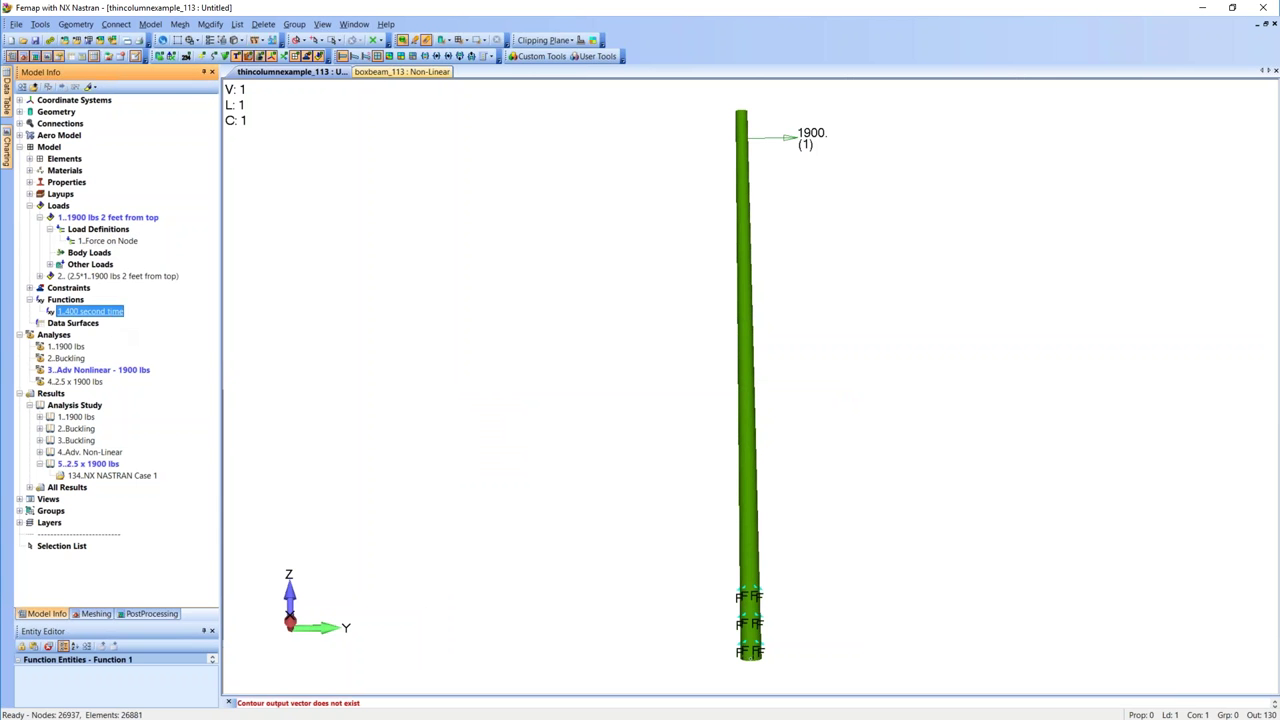
pyautogui.rightClick(114, 315)
pyautogui.click(140, 349)
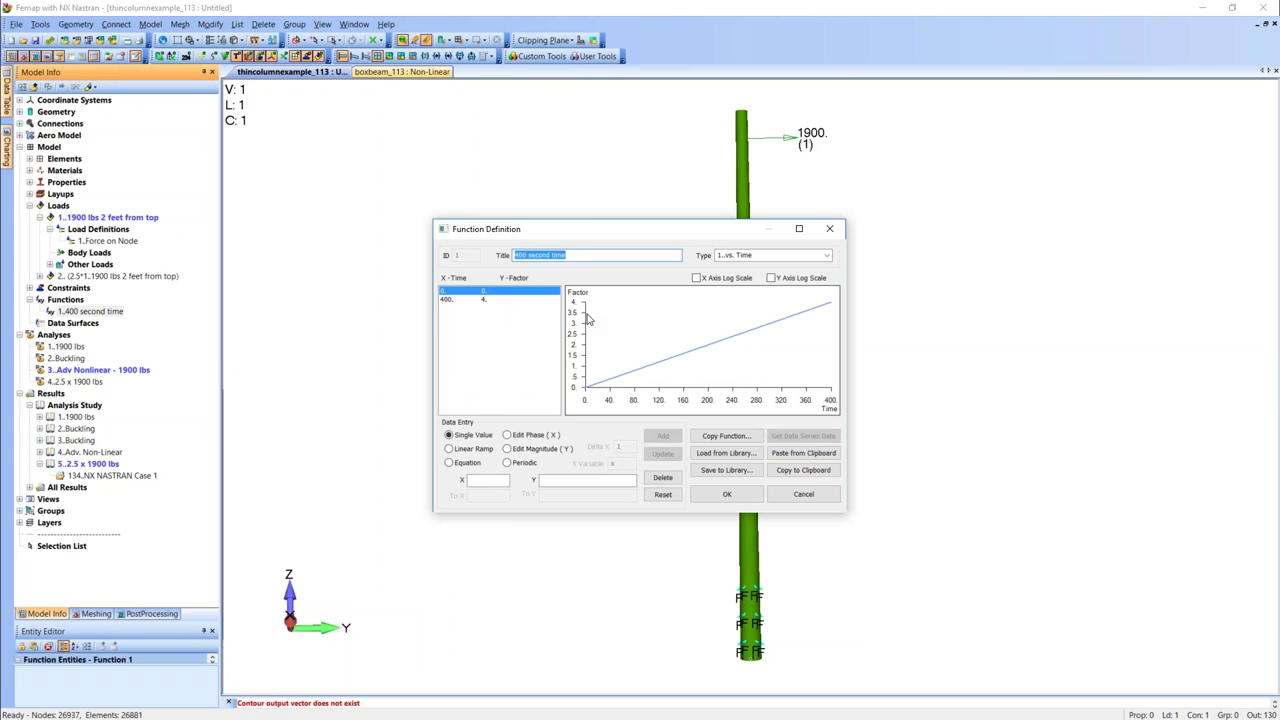
pyautogui.click(521, 300)
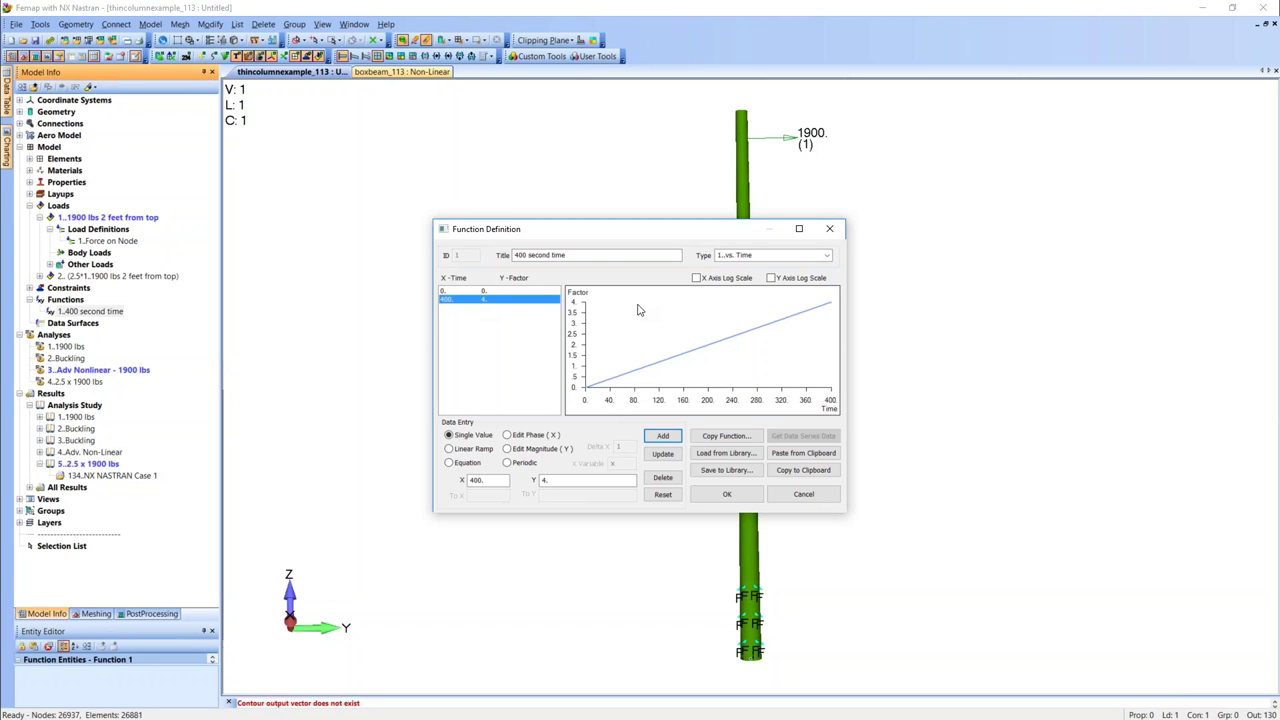
pyautogui.click(806, 495)
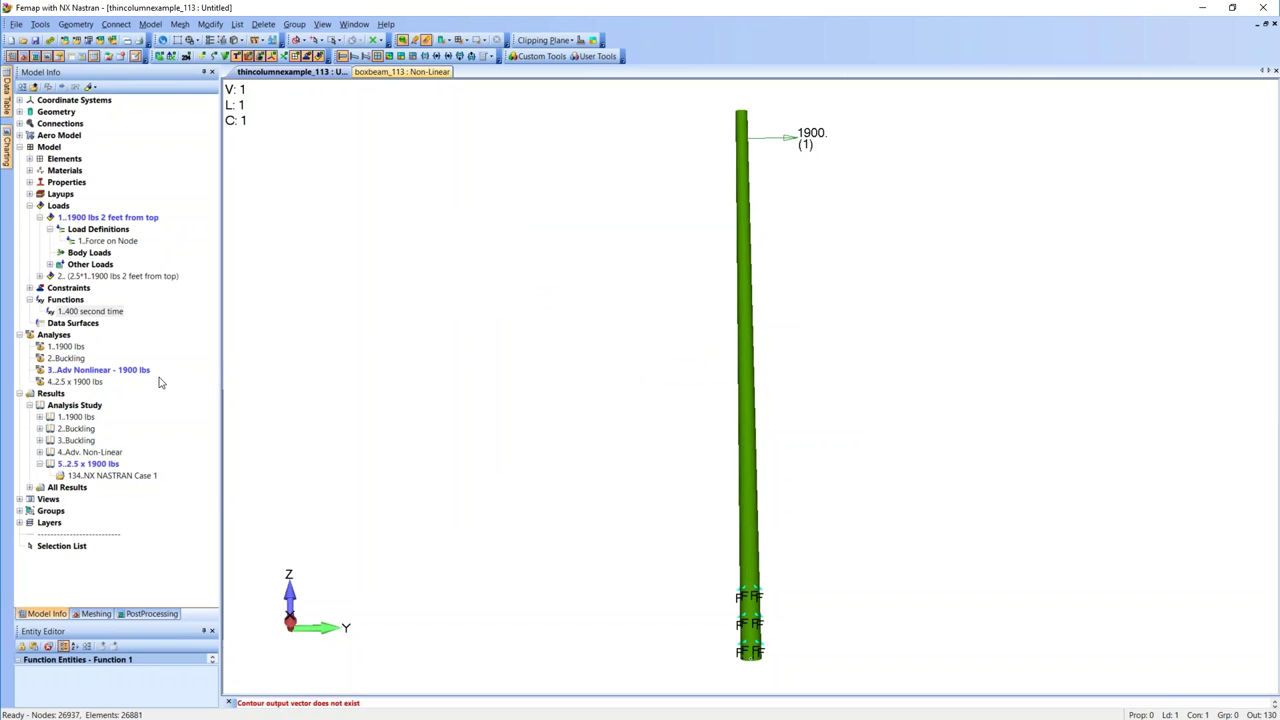
# - Open the Advanced Nonlinear Solver options of the Adv Nonlinear - 1900 lbs analysis set and review the time step settings
pyautogui.rightClick(138, 370)
pyautogui.click(150, 375)
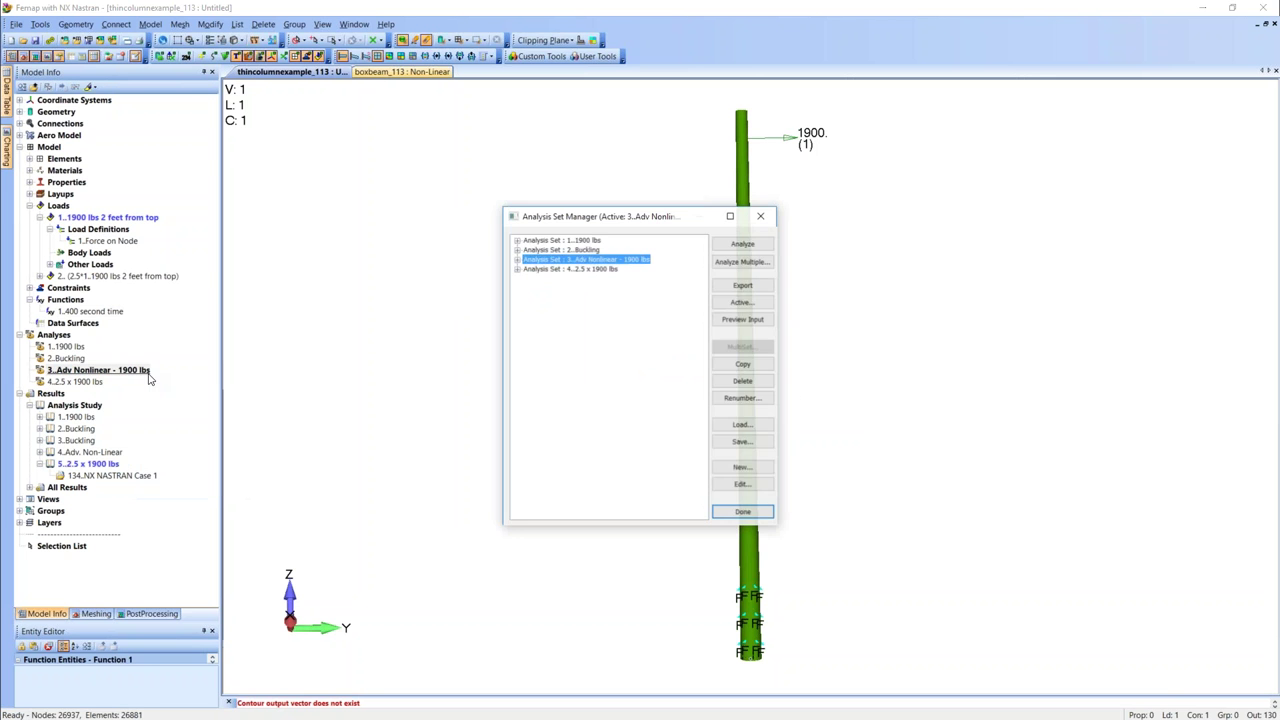
pyautogui.click(517, 261)
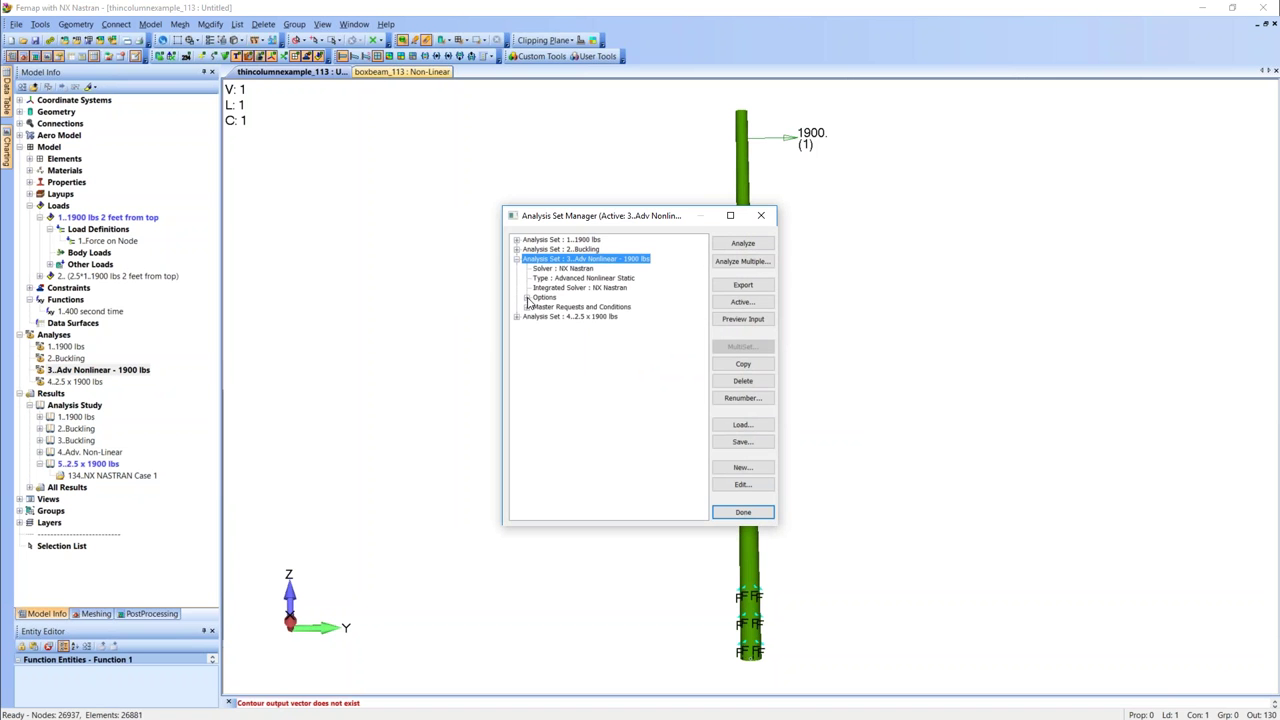
pyautogui.click(526, 297)
pyautogui.click(583, 345)
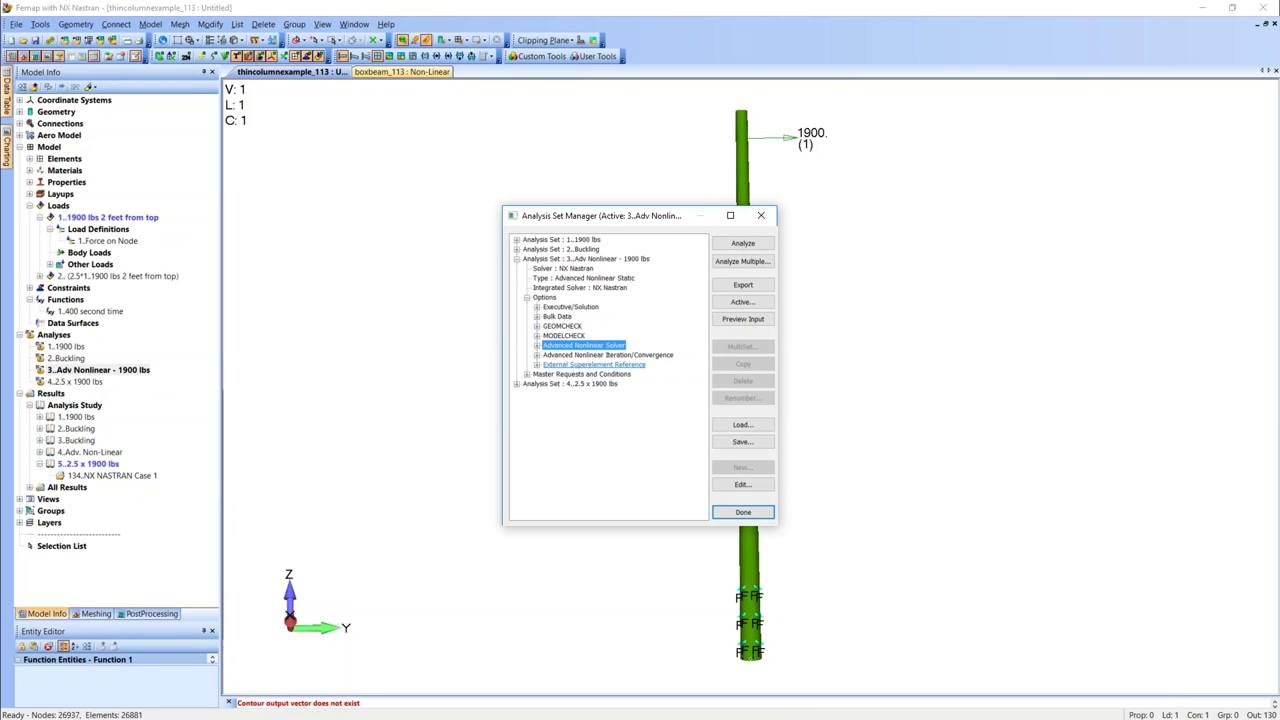
pyautogui.click(742, 484)
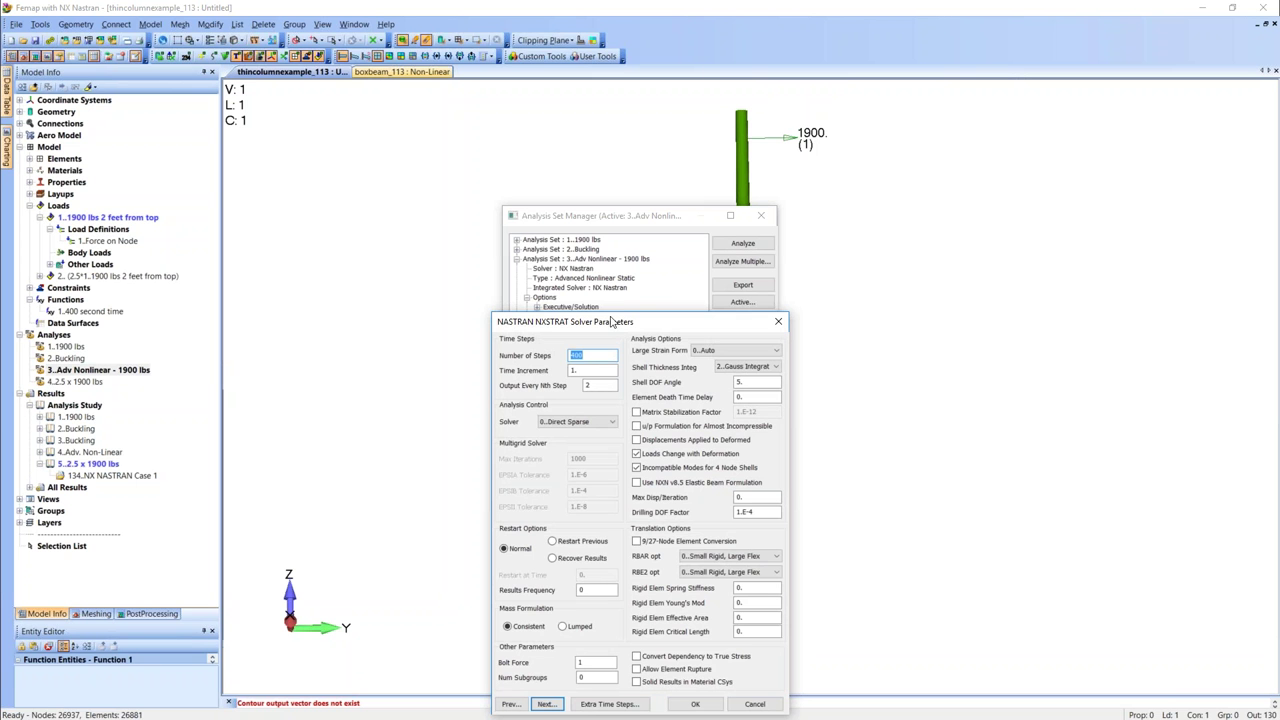
pyautogui.click(590, 368)
pyautogui.doubleClick(559, 352)
pyautogui.doubleClick(599, 384)
# - Review the advanced nonlinear iteration and convergence parameters, including low speed dynamic analysis, and leave the analysis set without changes
pyautogui.click(546, 704)
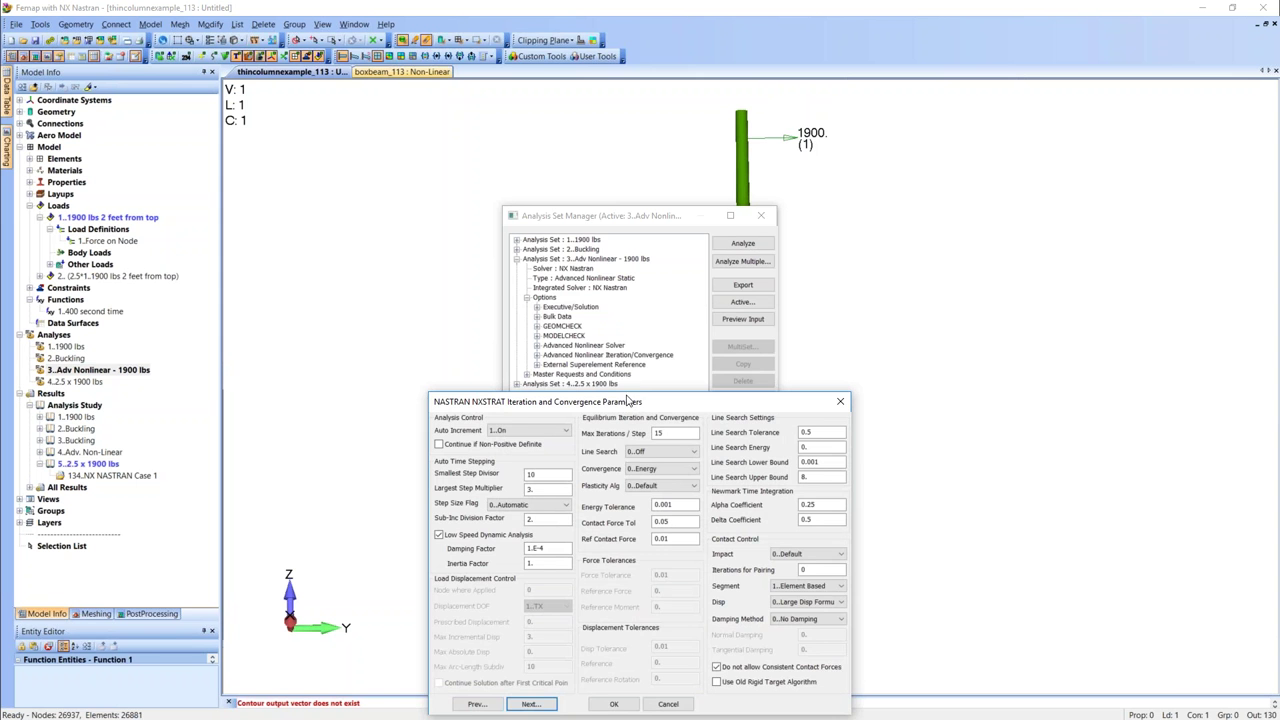
pyautogui.moveTo(628, 401); pyautogui.dragTo(617, 272)
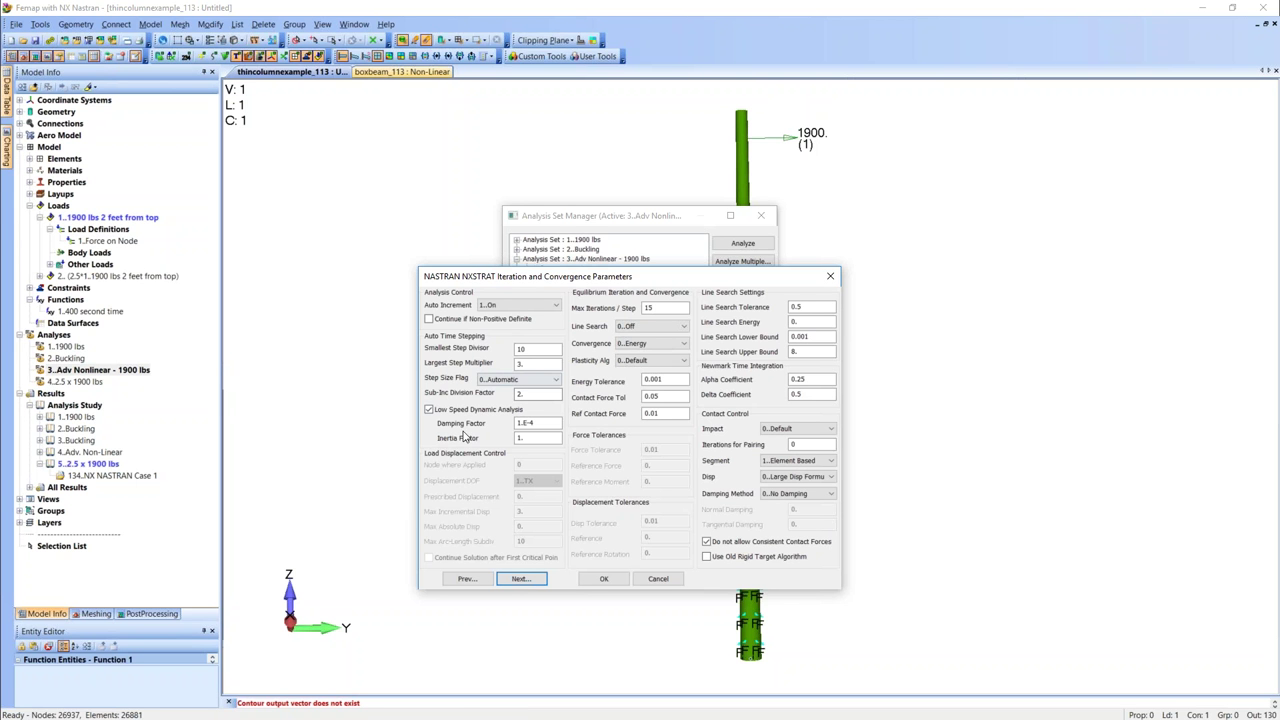
pyautogui.click(660, 579)
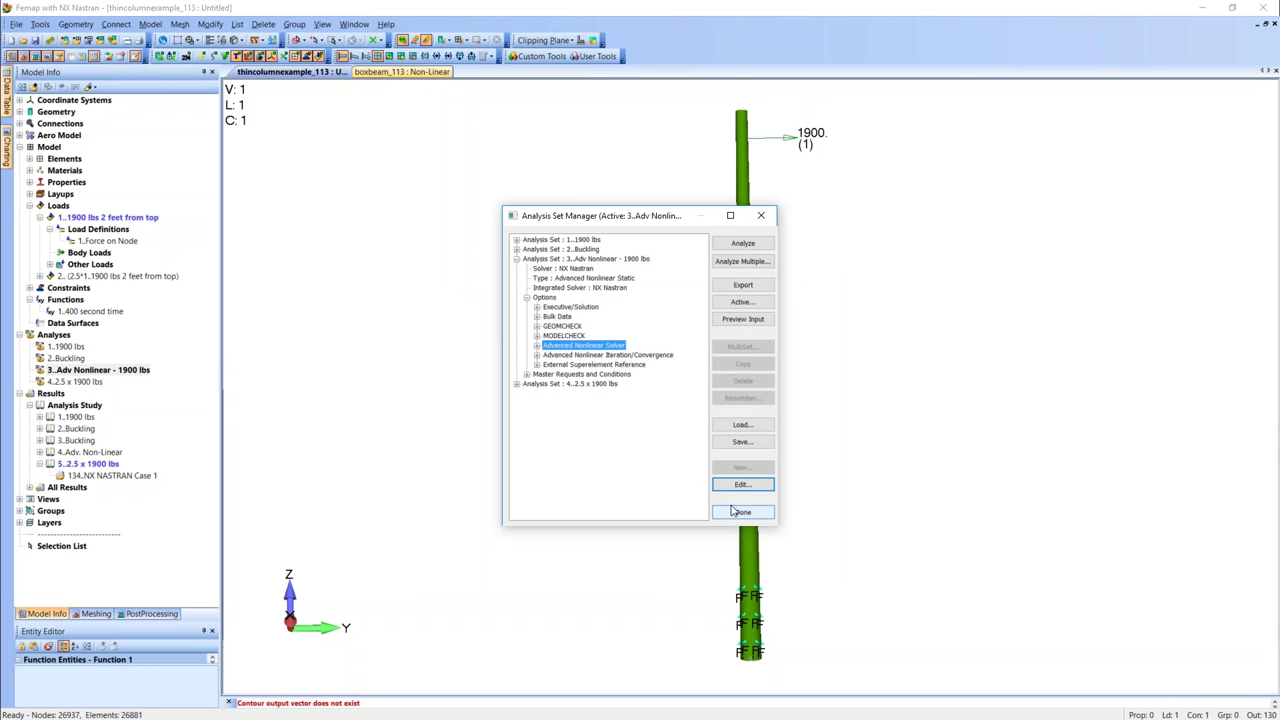
pyautogui.click(738, 512)
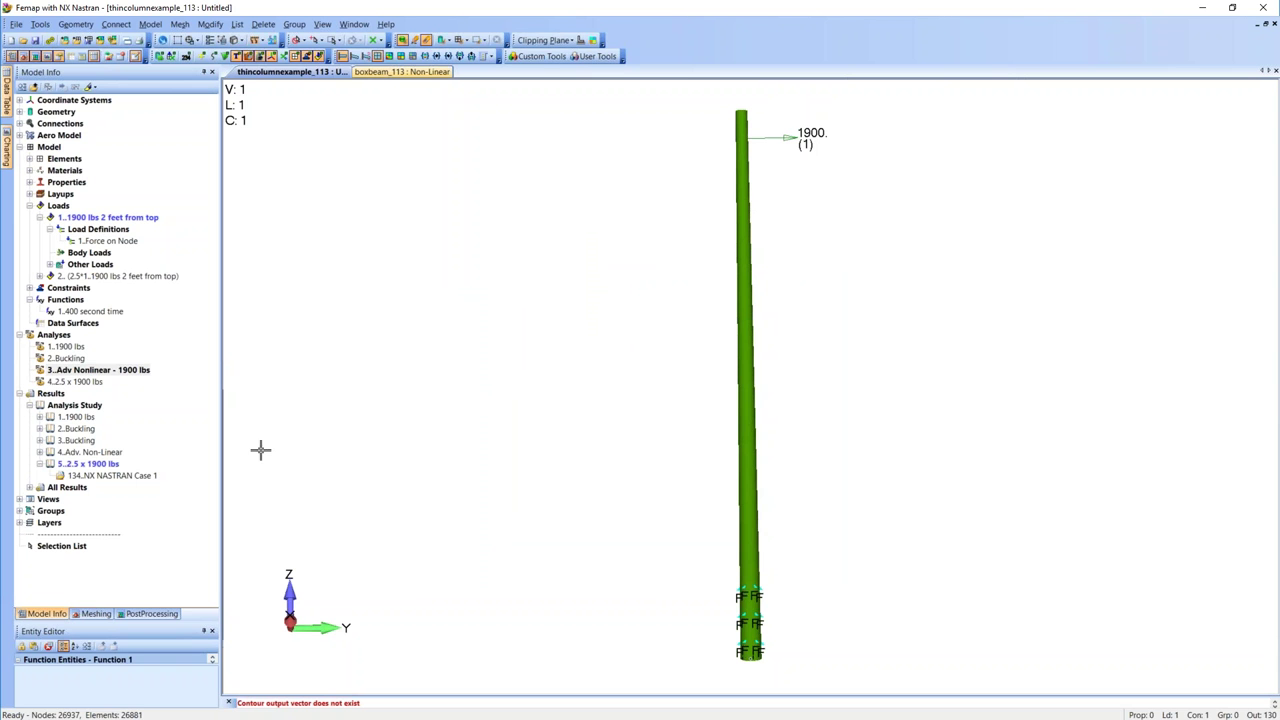
# - Show the deformed shape of Eigenvalue 1 from the third study, Buckling, and examine the buckled region near the column's base
pyautogui.click(39, 440)
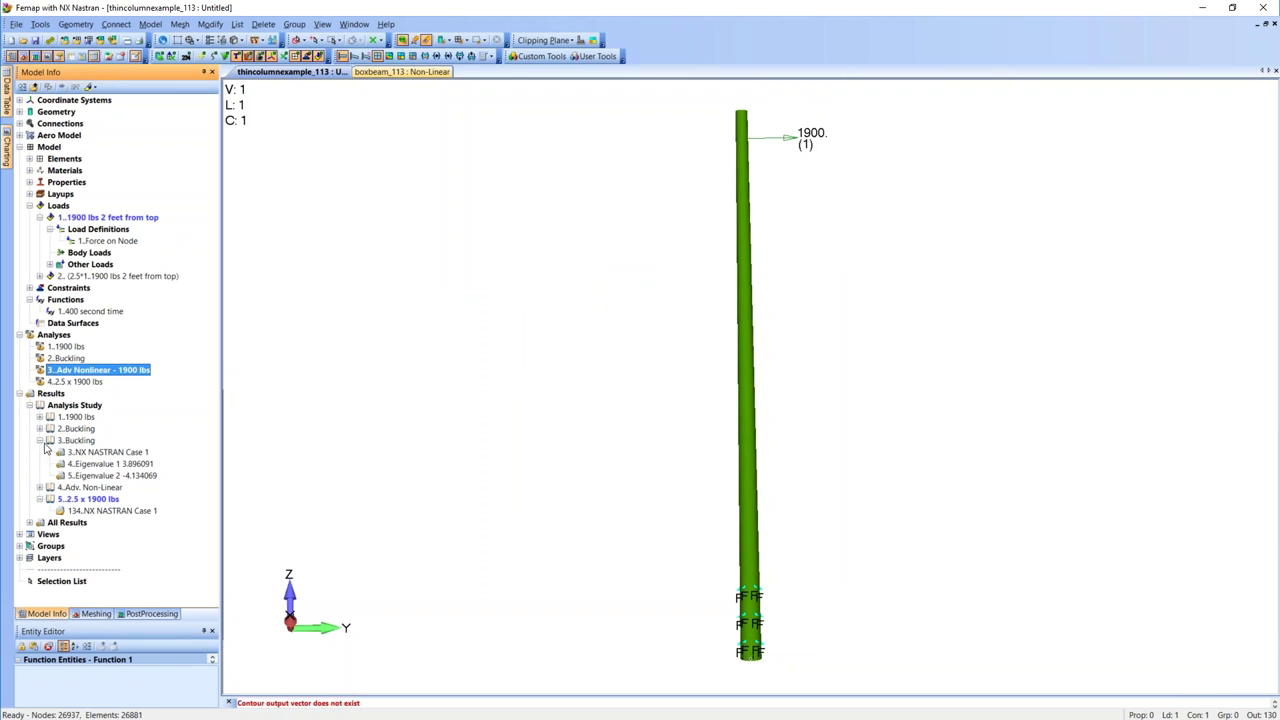
pyautogui.click(101, 466)
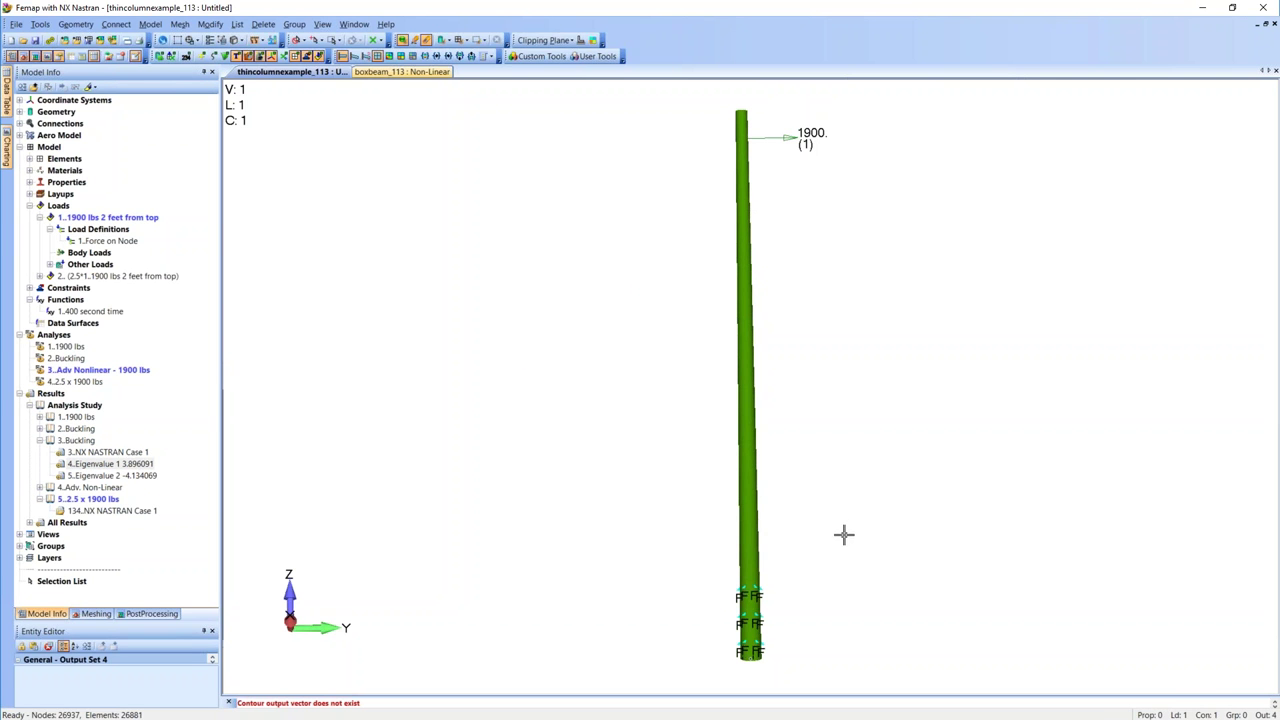
pyautogui.moveTo(838, 539); pyautogui.dragTo(780, 505, button='middle')
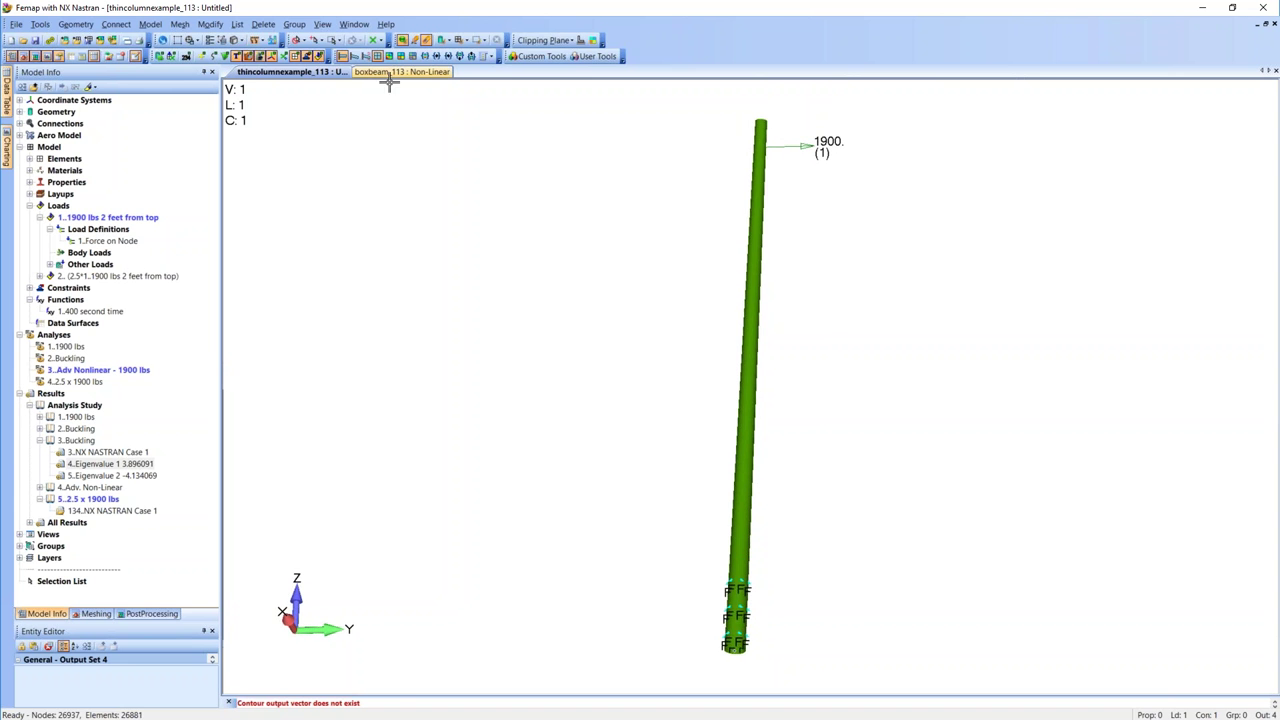
pyautogui.click(236, 56)
pyautogui.moveTo(829, 465); pyautogui.dragTo(797, 589, button='middle')
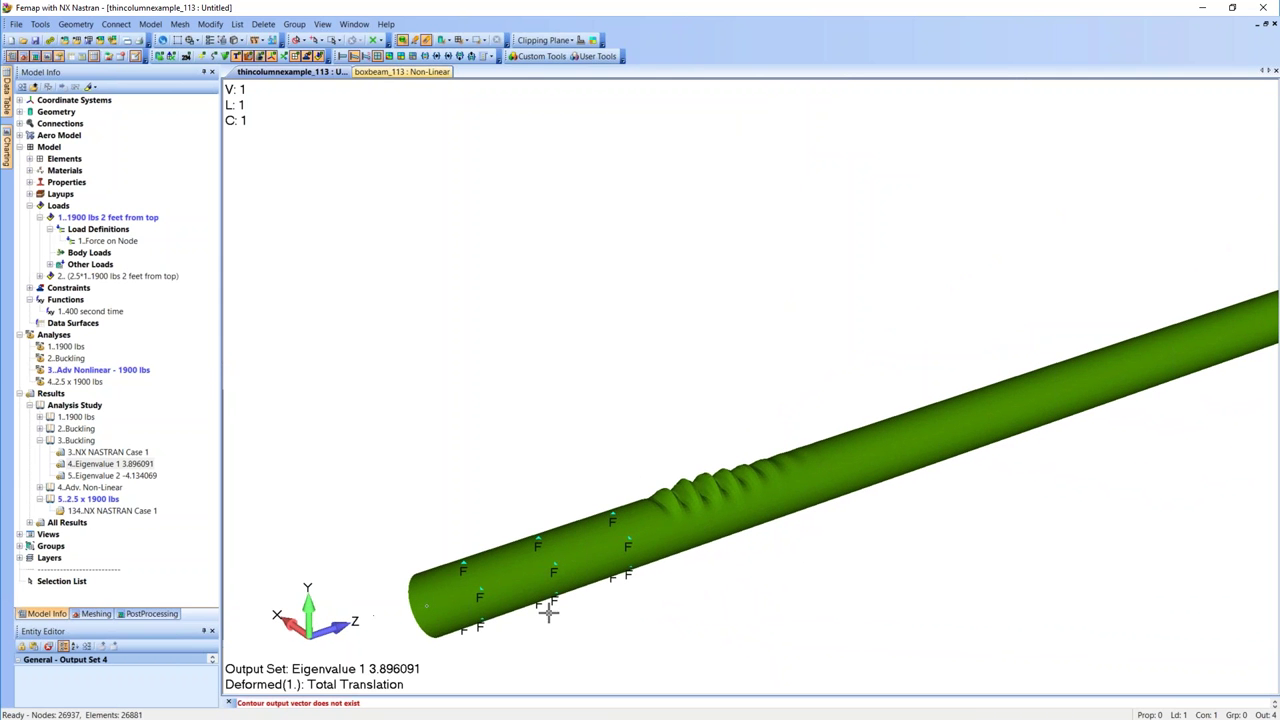
pyautogui.moveTo(806, 580); pyautogui.dragTo(728, 500, button='middle')
pyautogui.scroll(-3, 728, 500)
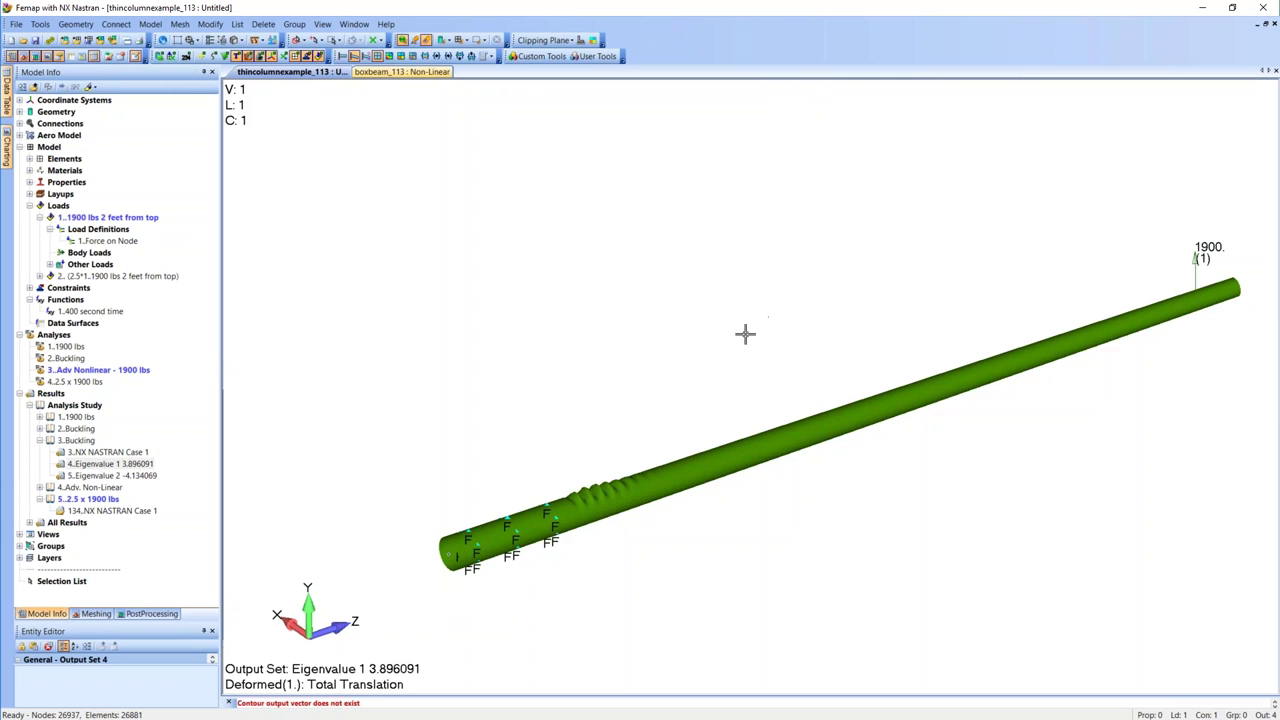
pyautogui.scroll(2, 731, 405)
pyautogui.moveTo(720, 494); pyautogui.dragTo(834, 491, button='middle')
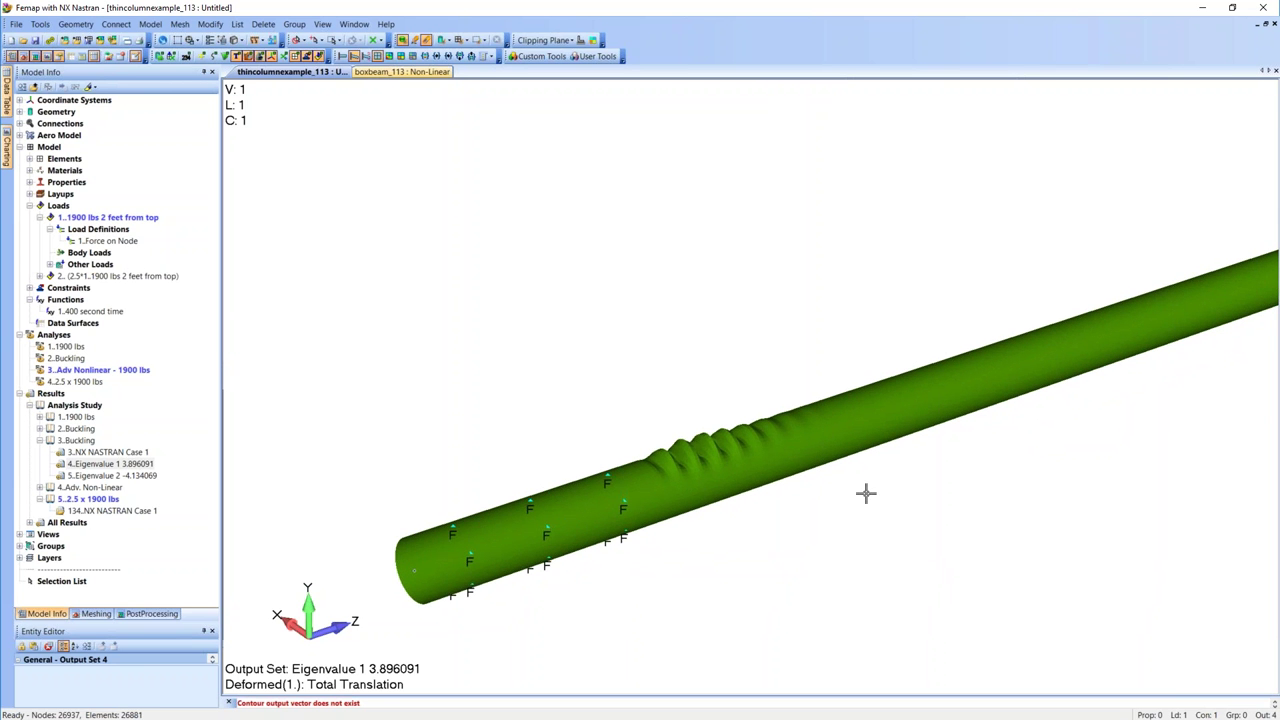
pyautogui.scroll(-4, 866, 492)
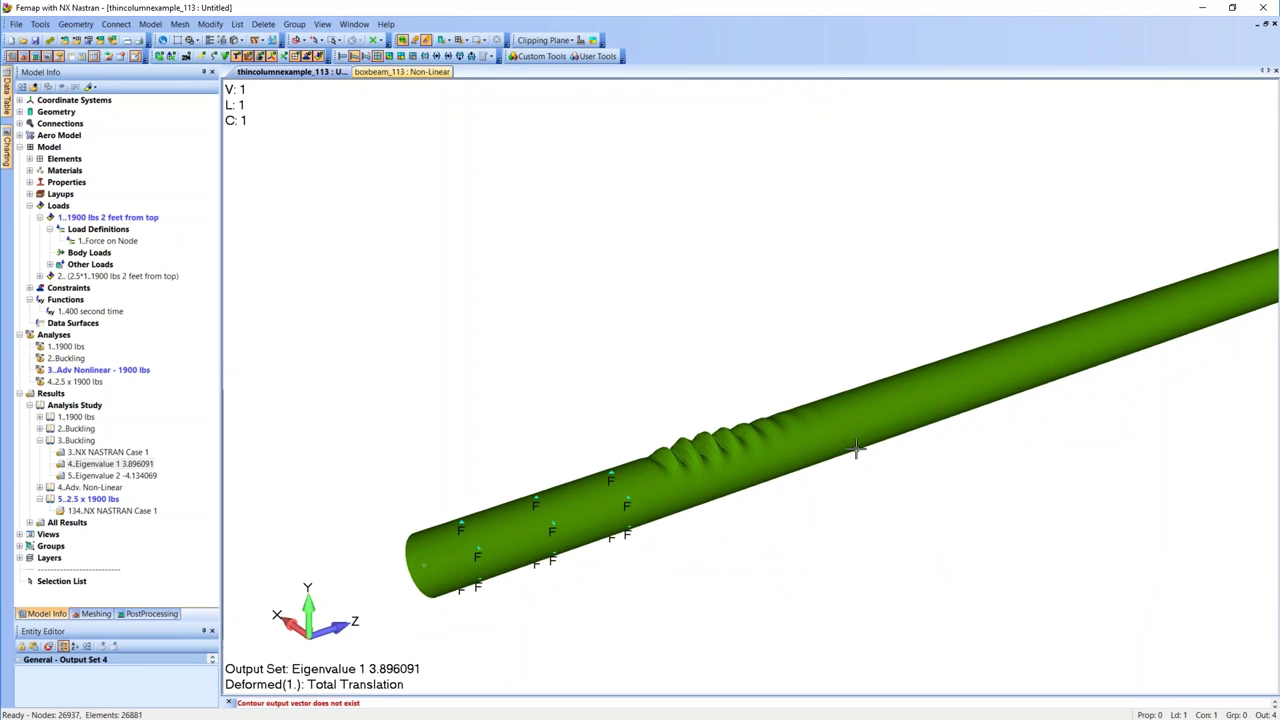
# - Return to the undeformed column and activate the Case 1 Time 100 output set of the Adv. Non-Linear study
pyautogui.click(441, 74)
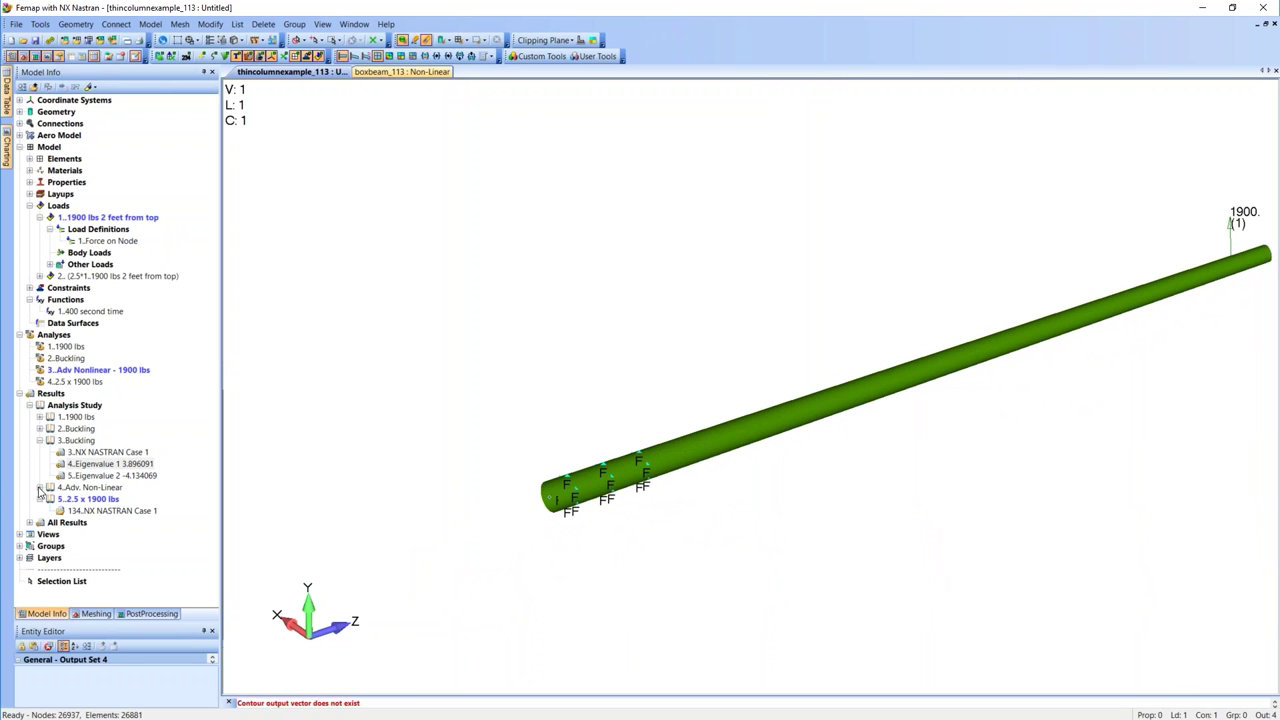
pyautogui.click(39, 487)
pyautogui.scroll(-1, 417, 409)
pyautogui.moveTo(216, 292); pyautogui.dragTo(214, 398)
pyautogui.doubleClick(100, 264)
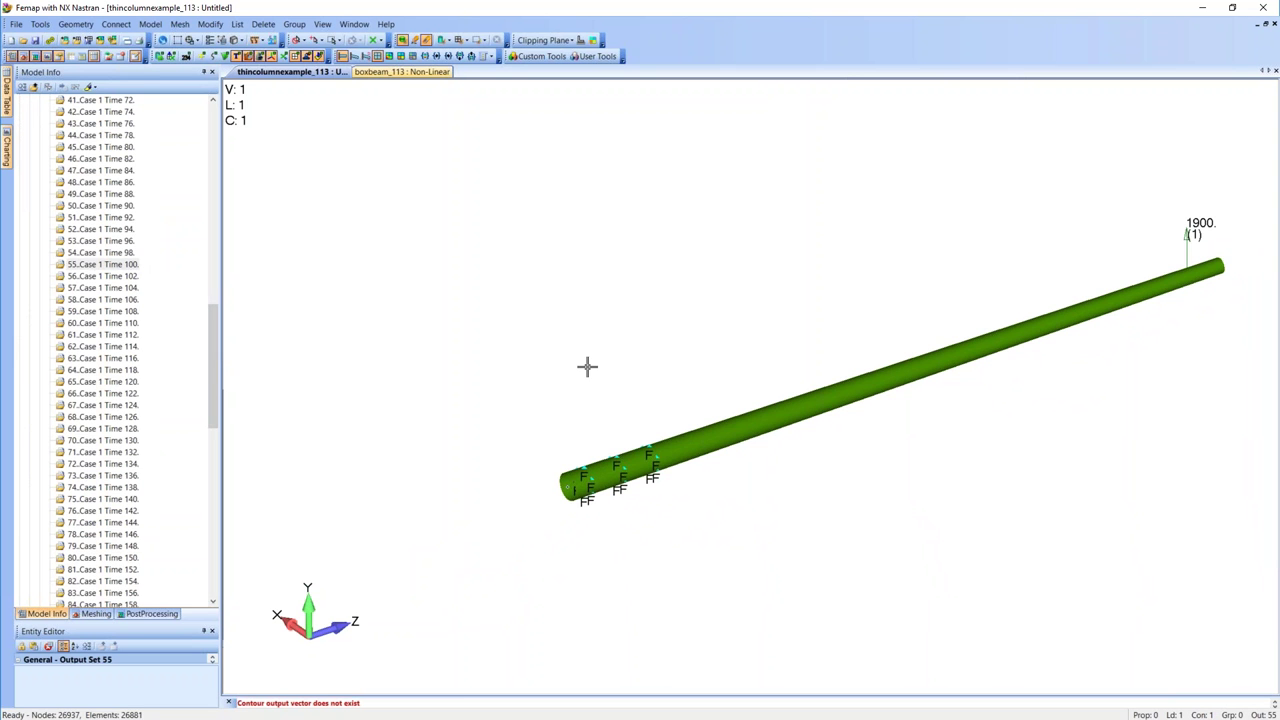
# - Display the Time 100 deformed shape of the column with the Lam Ply1 MinorPrn Stress contour
pyautogui.moveTo(648, 414); pyautogui.dragTo(730, 400, button='middle')
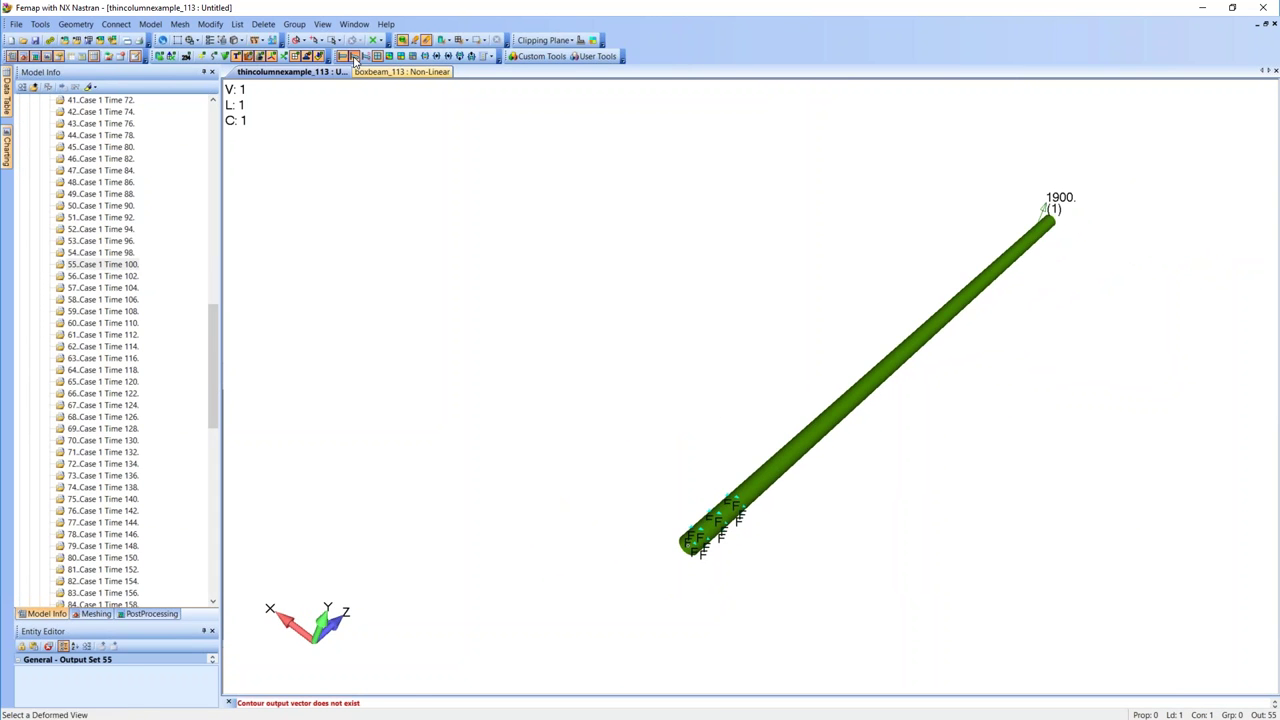
pyautogui.click(355, 60)
pyautogui.moveTo(737, 289); pyautogui.dragTo(943, 454, button='middle')
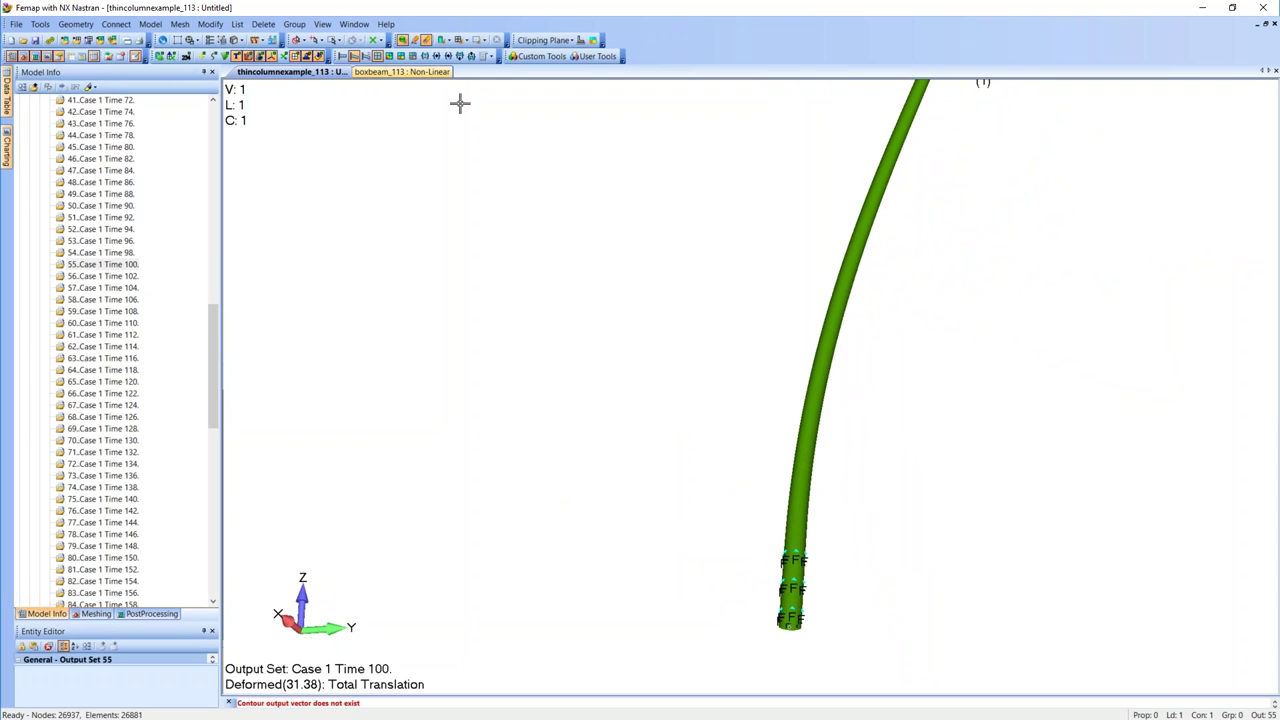
pyautogui.click(389, 56)
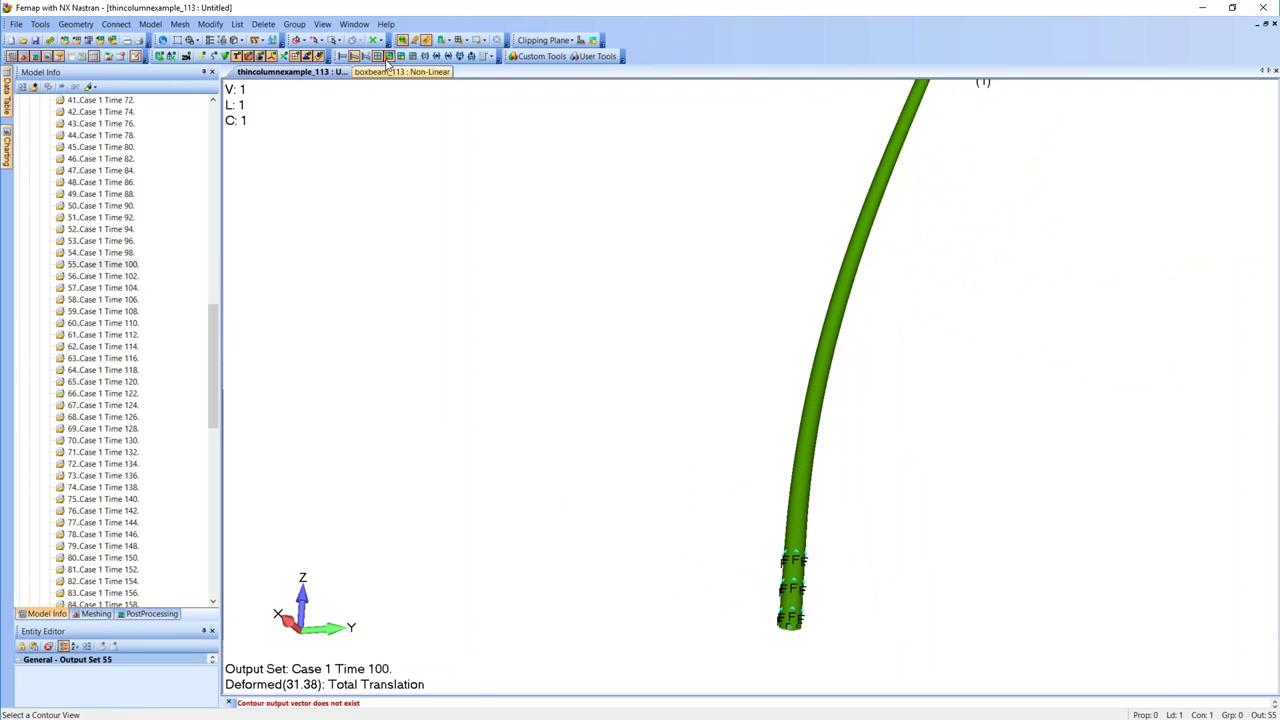
pyautogui.click(872, 465)
pyautogui.moveTo(866, 454); pyautogui.dragTo(607, 527, button='middle')
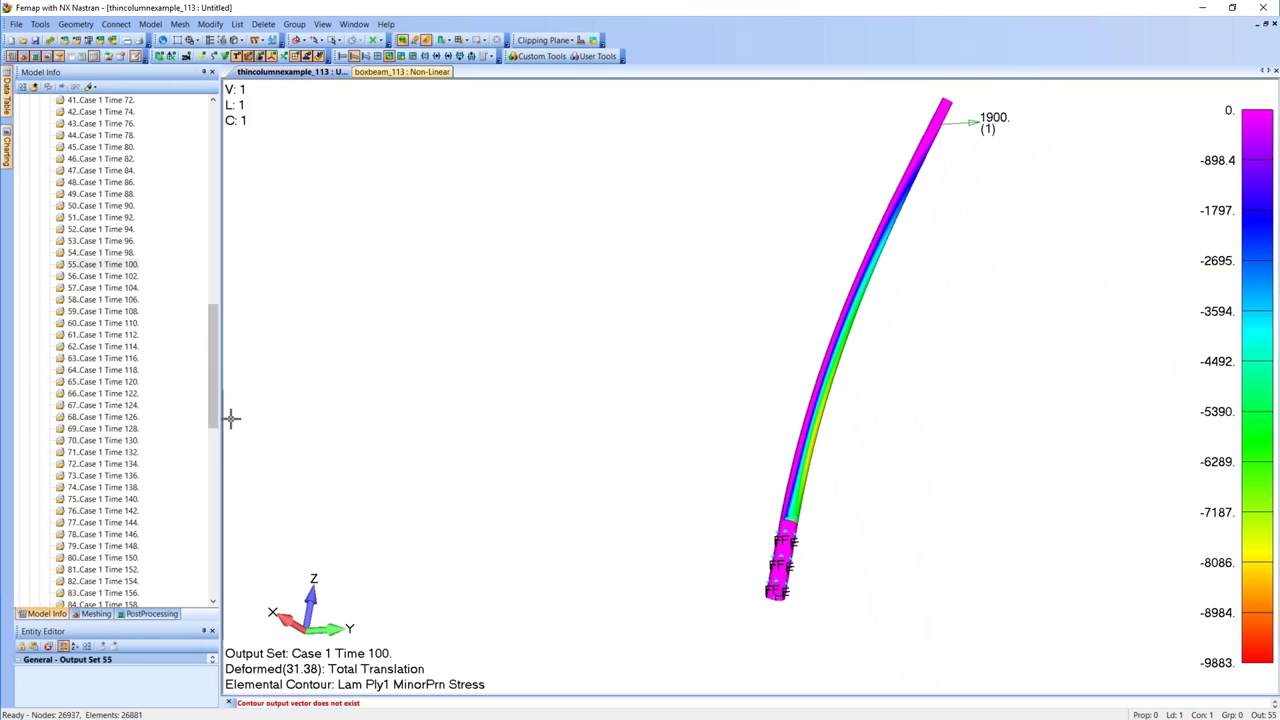
# - Activate the Case 1 Time 200 output set and examine the stress contour along the lower part of the bent column
pyautogui.moveTo(214, 414); pyautogui.dragTo(208, 484)
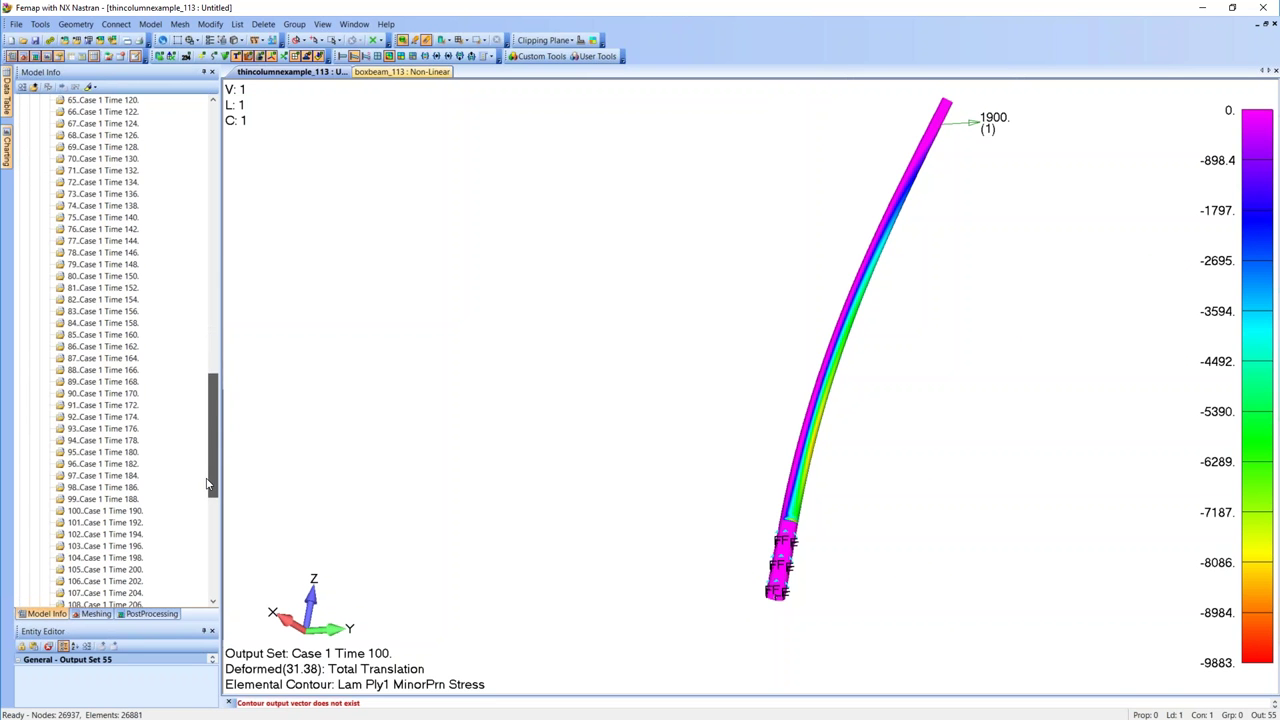
pyautogui.scroll(-1, 152, 530)
pyautogui.click(136, 536)
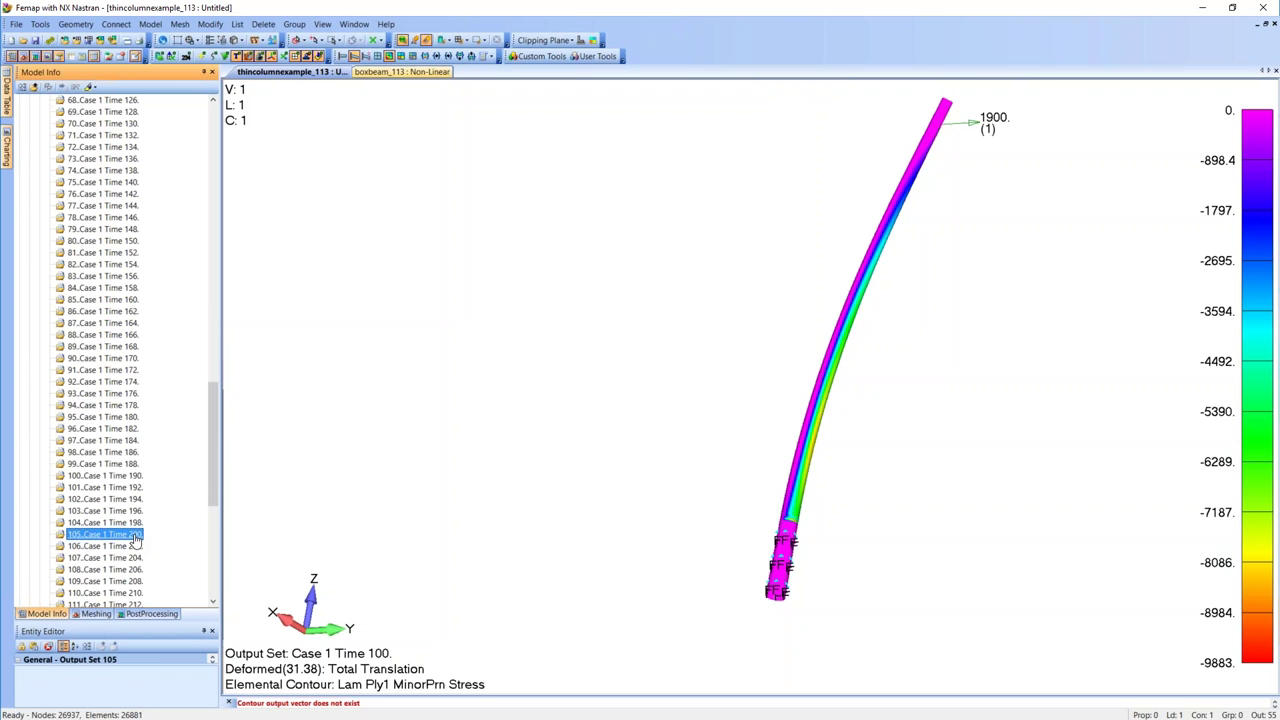
pyautogui.doubleClick(137, 537)
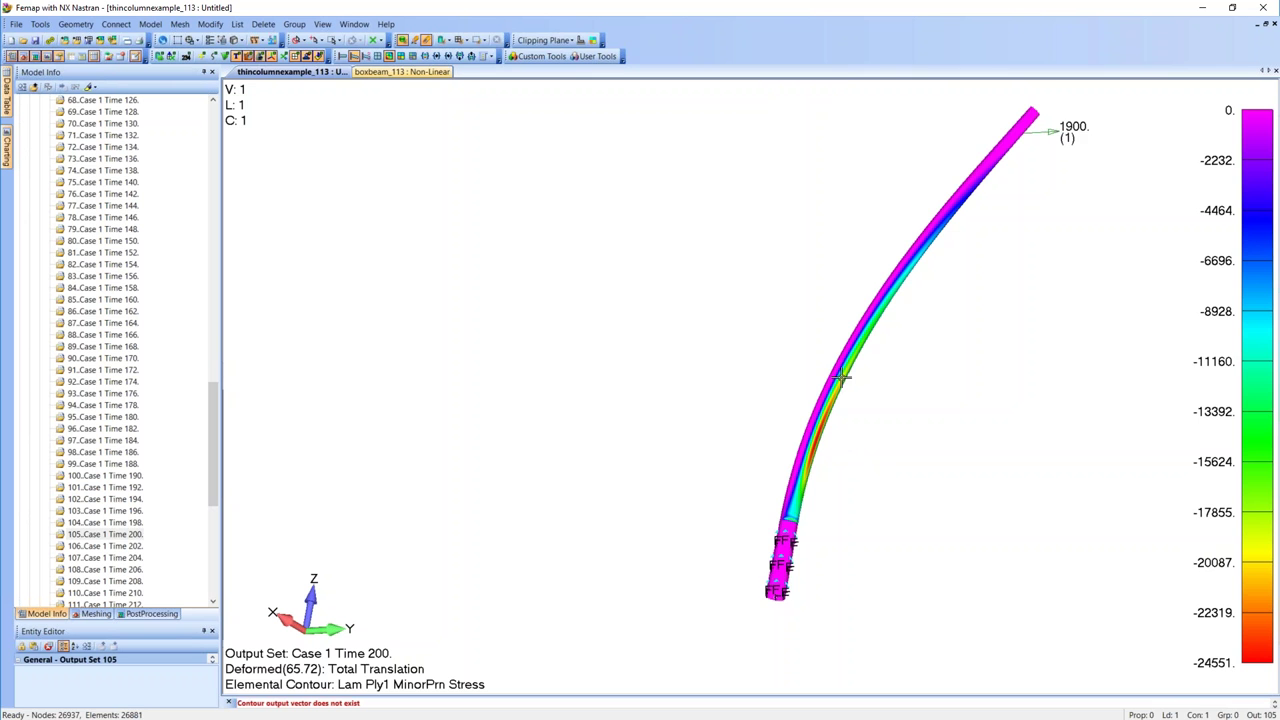
pyautogui.scroll(2, 837, 403)
pyautogui.keyDown('ctrl'); pyautogui.moveTo(880, 409); pyautogui.dragTo(830, 394, button='middle'); pyautogui.keyUp('ctrl')
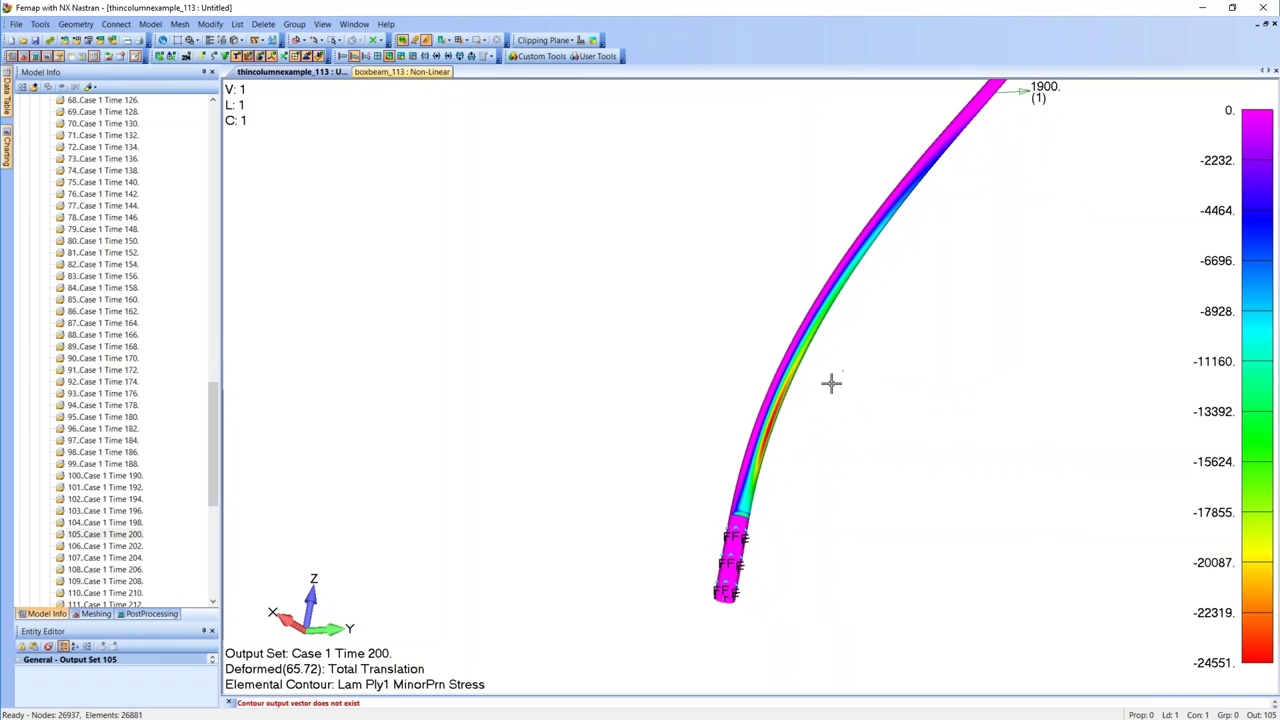
pyautogui.scroll(3, 831, 382)
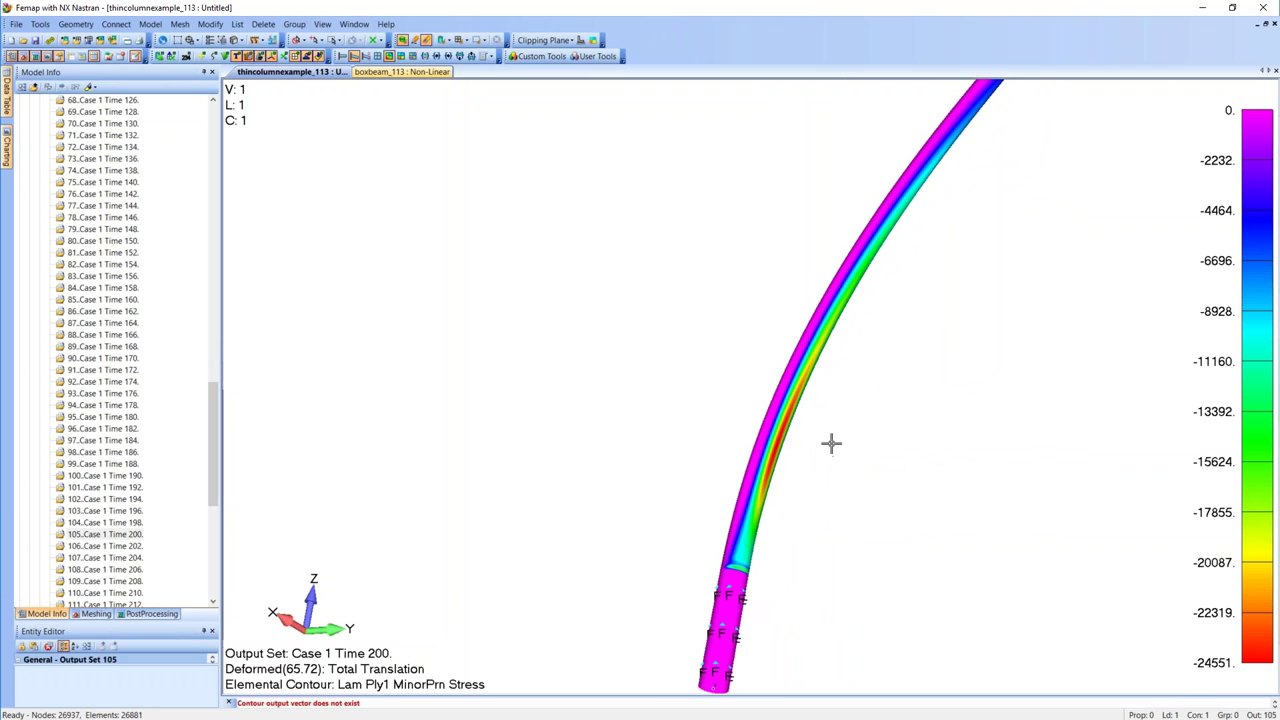
pyautogui.moveTo(831, 443); pyautogui.dragTo(857, 351, button='middle')
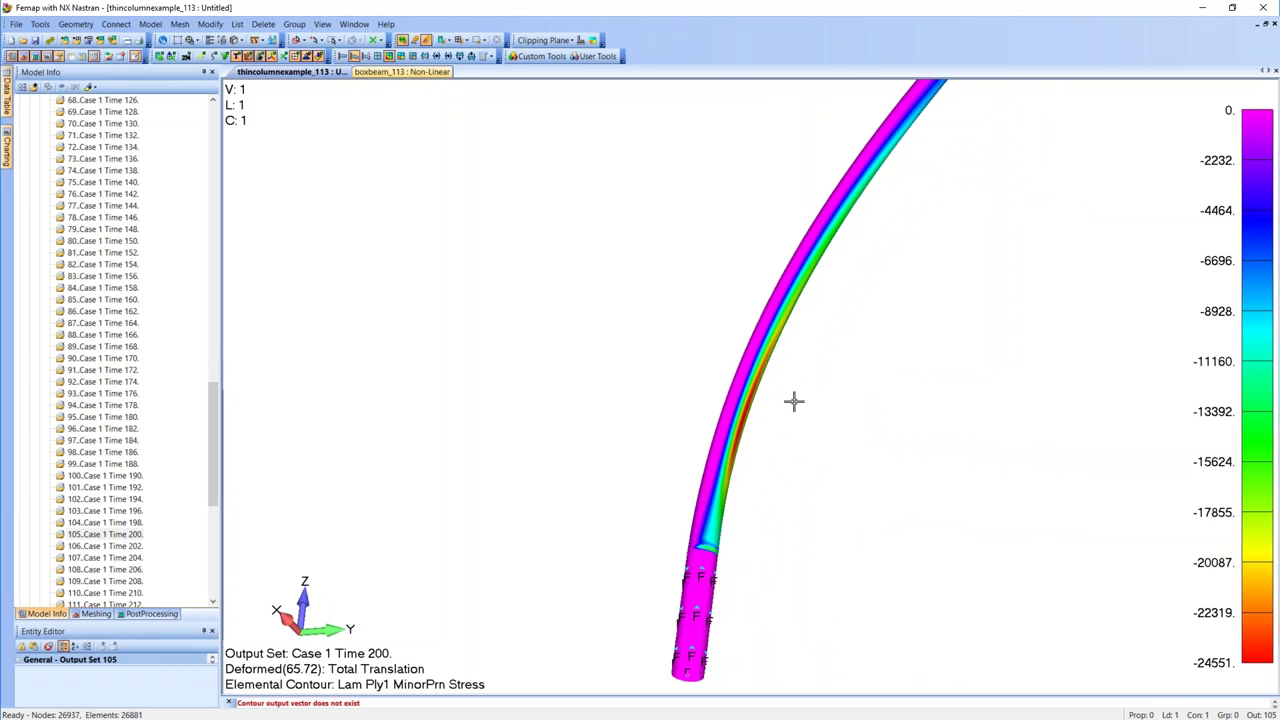
pyautogui.moveTo(943, 454); pyautogui.dragTo(926, 368, button='middle')
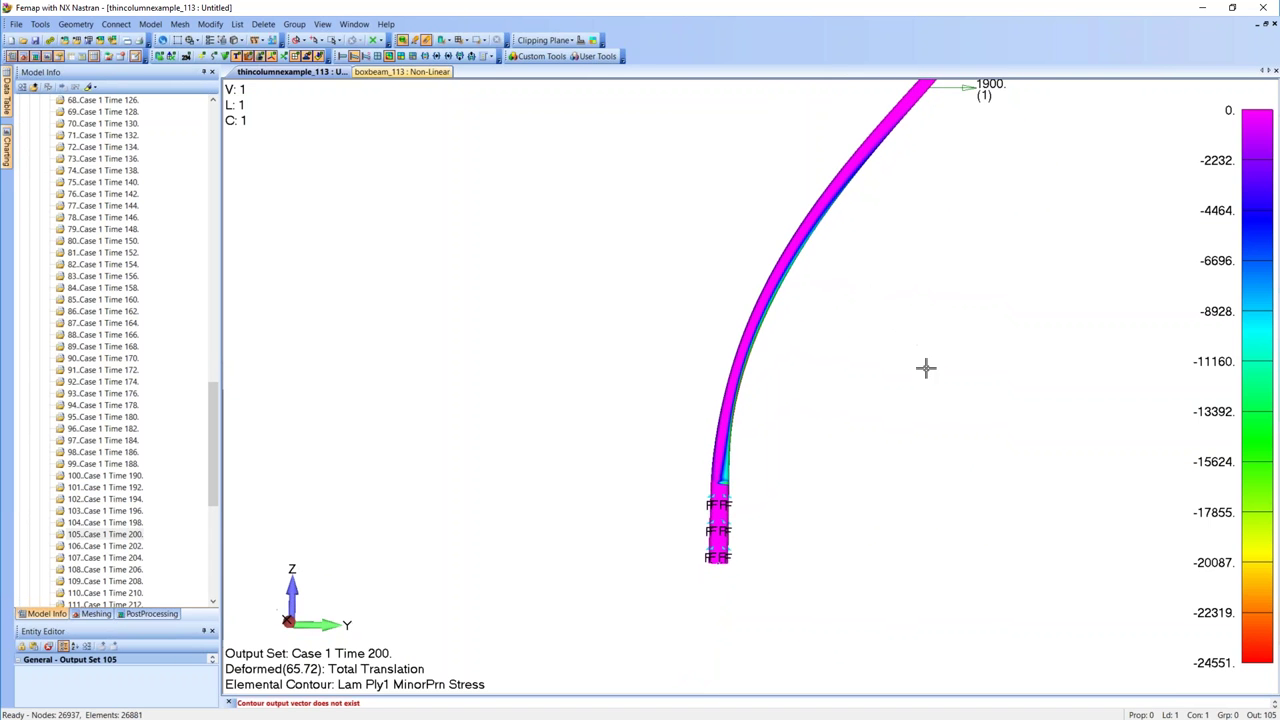
# - Turn on the clipping plane and examine the bent column's cut section and stress contour from the base end at Time 200
pyautogui.moveTo(894, 323); pyautogui.dragTo(789, 458, button='middle')
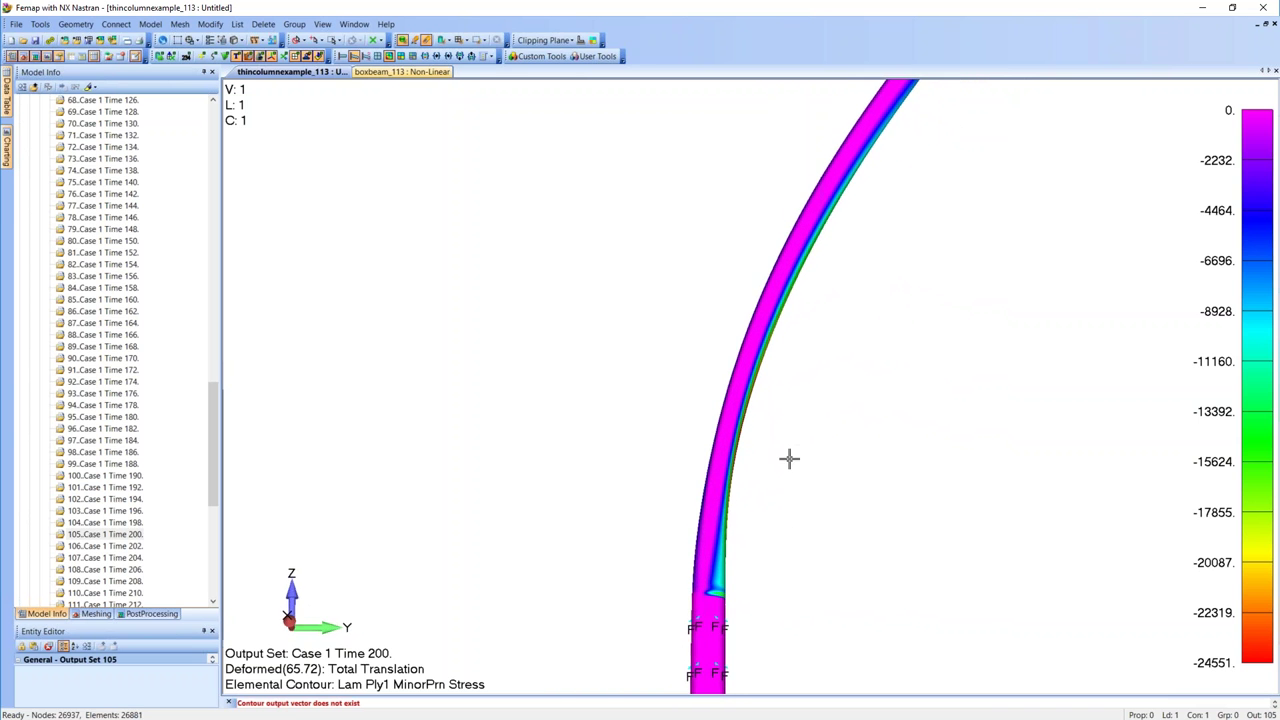
pyautogui.moveTo(714, 374); pyautogui.dragTo(757, 529, button='middle')
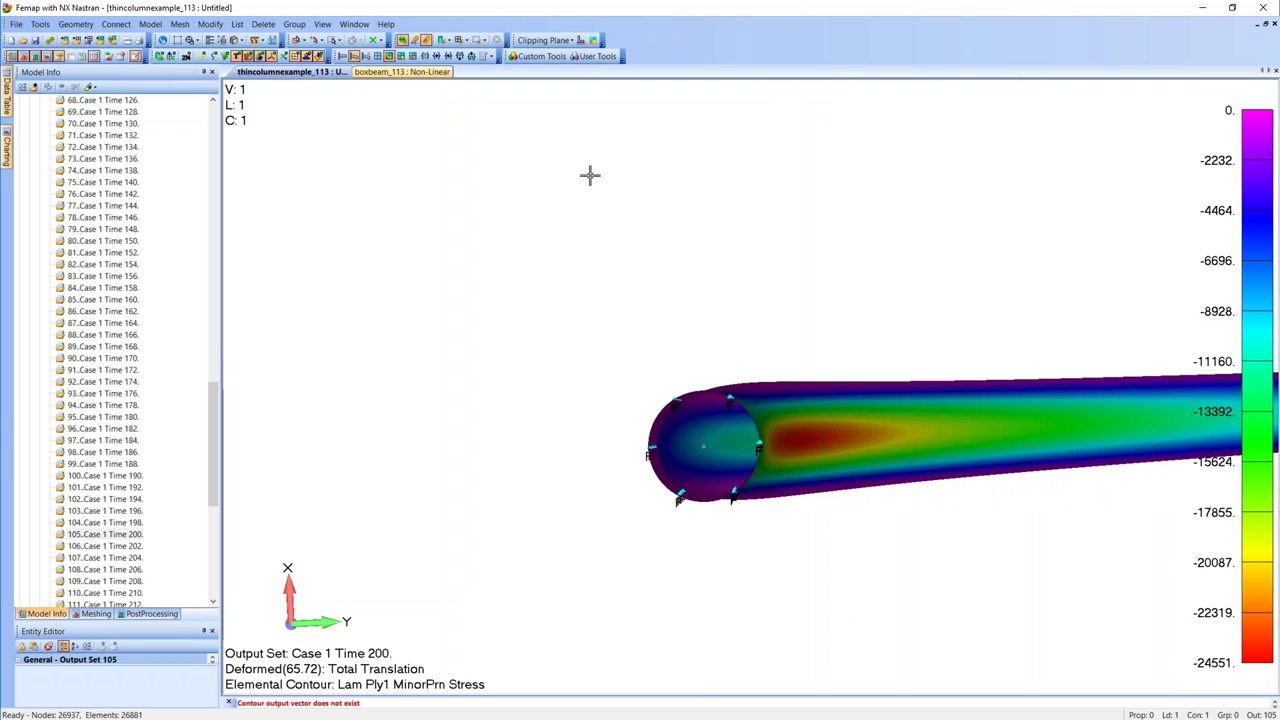
pyautogui.click(544, 40)
pyautogui.click(555, 50)
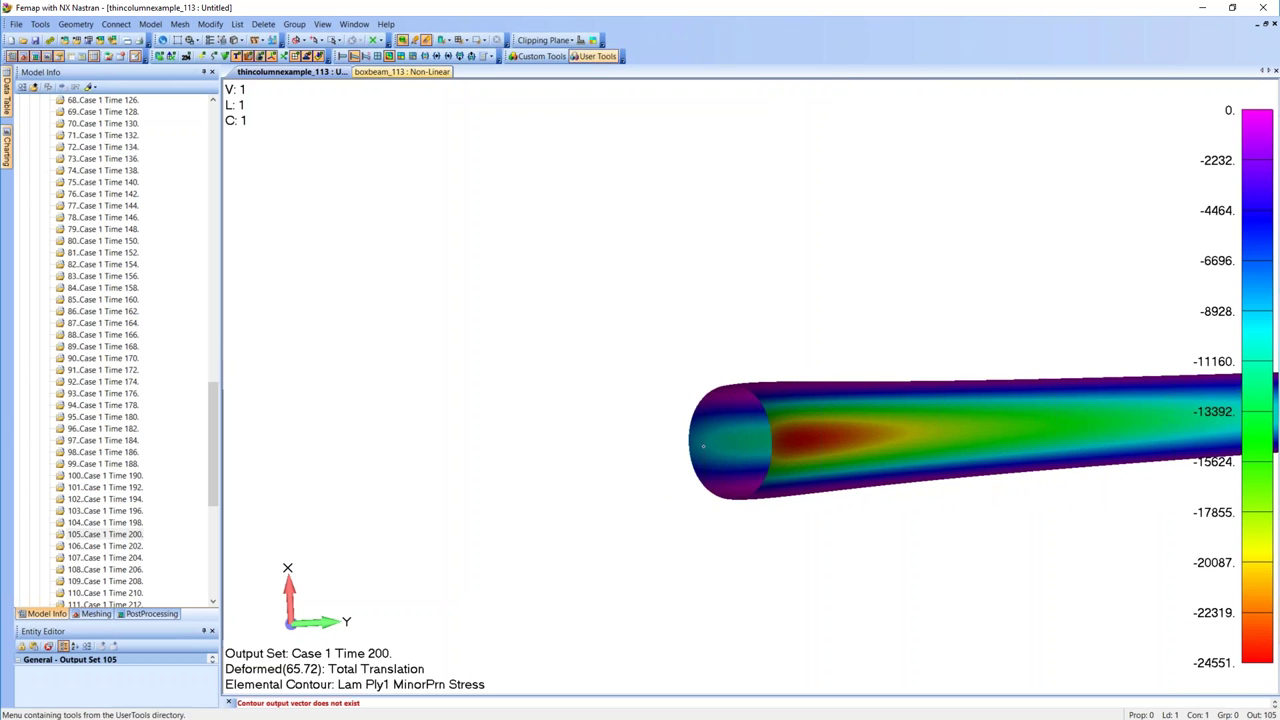
pyautogui.moveTo(720, 320); pyautogui.dragTo(738, 363, button='middle')
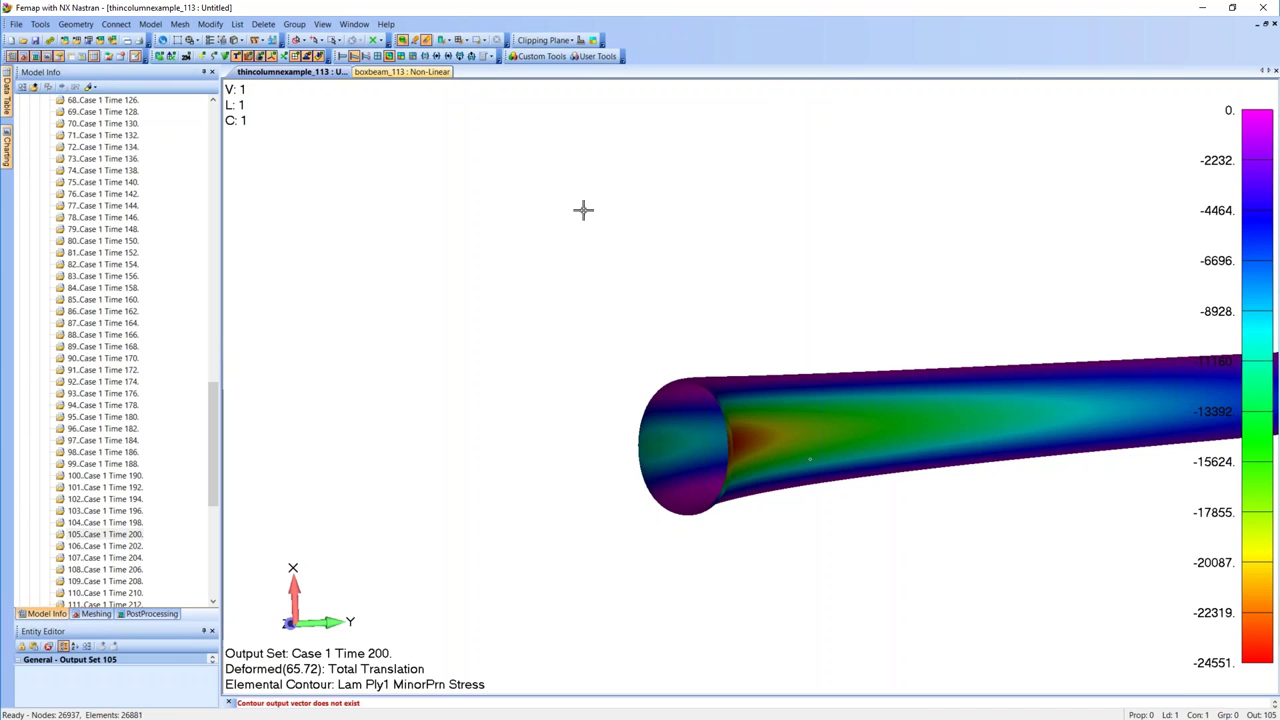
# - Turn off the clipping plane and examine the Time 200 stress contour along the inner side of the whole bent column
pyautogui.click(555, 41)
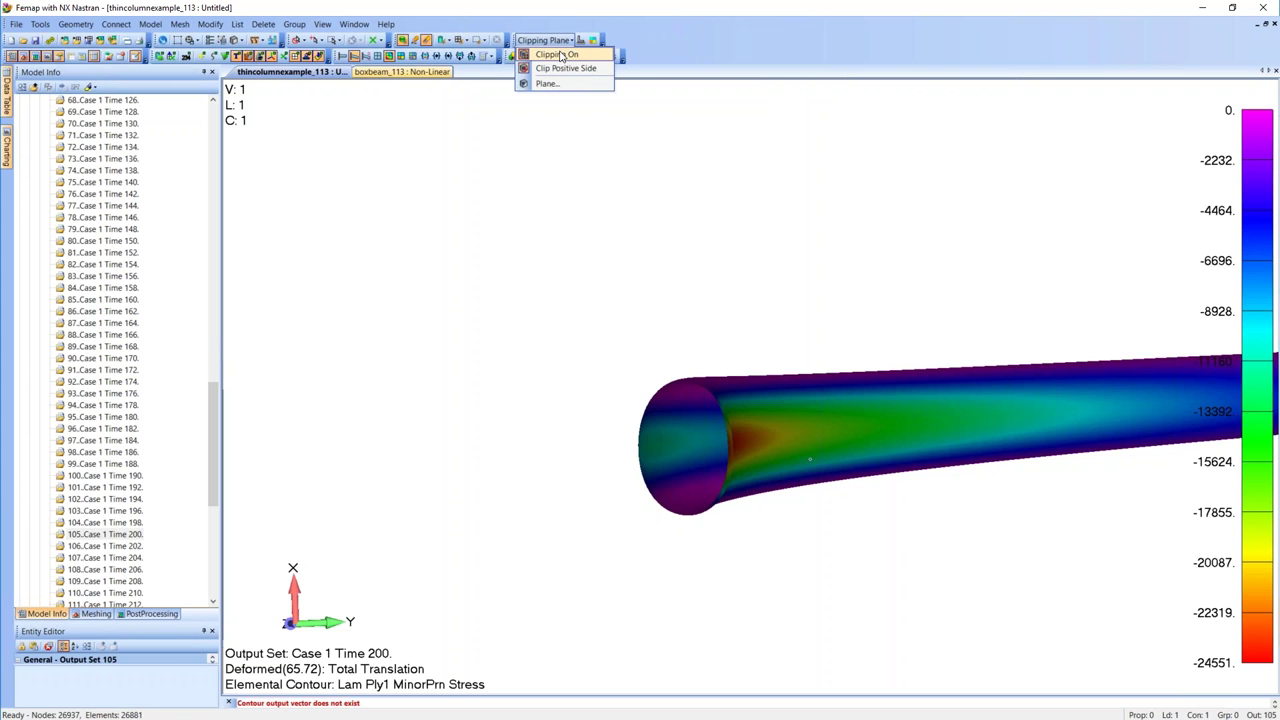
pyautogui.click(557, 55)
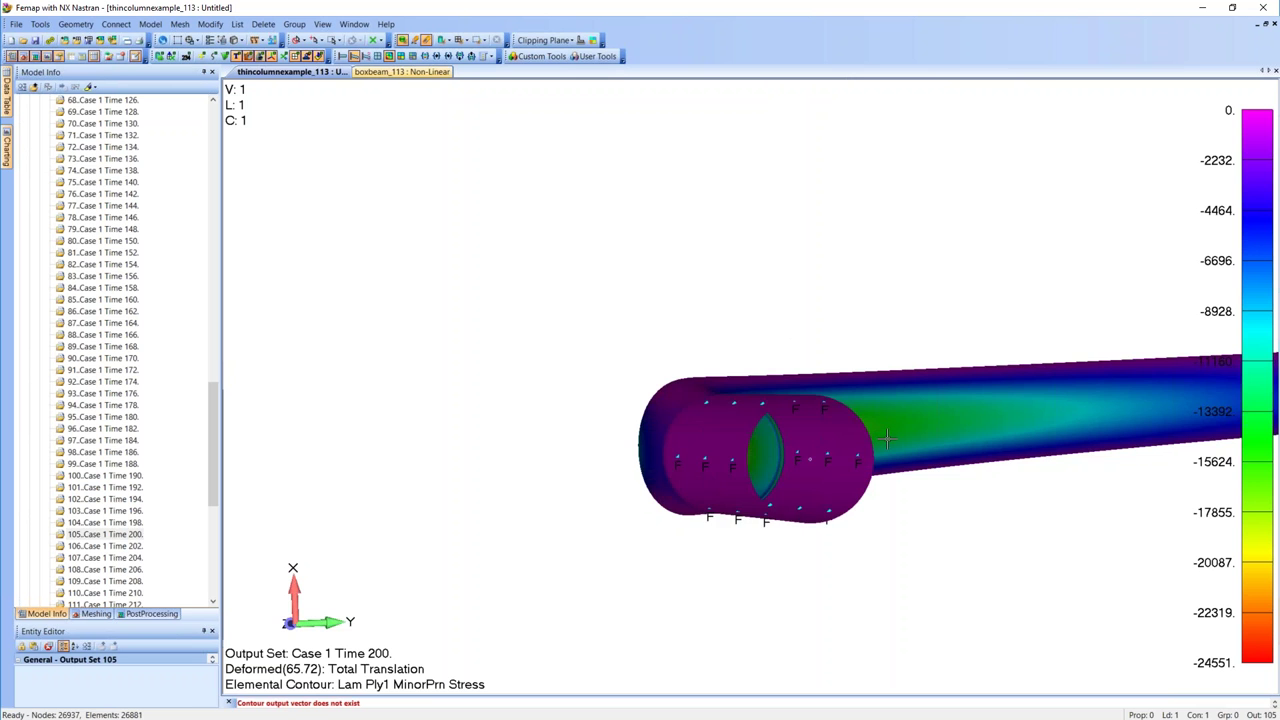
pyautogui.moveTo(887, 437); pyautogui.dragTo(763, 191, button='middle')
pyautogui.moveTo(991, 483); pyautogui.dragTo(790, 440, button='middle')
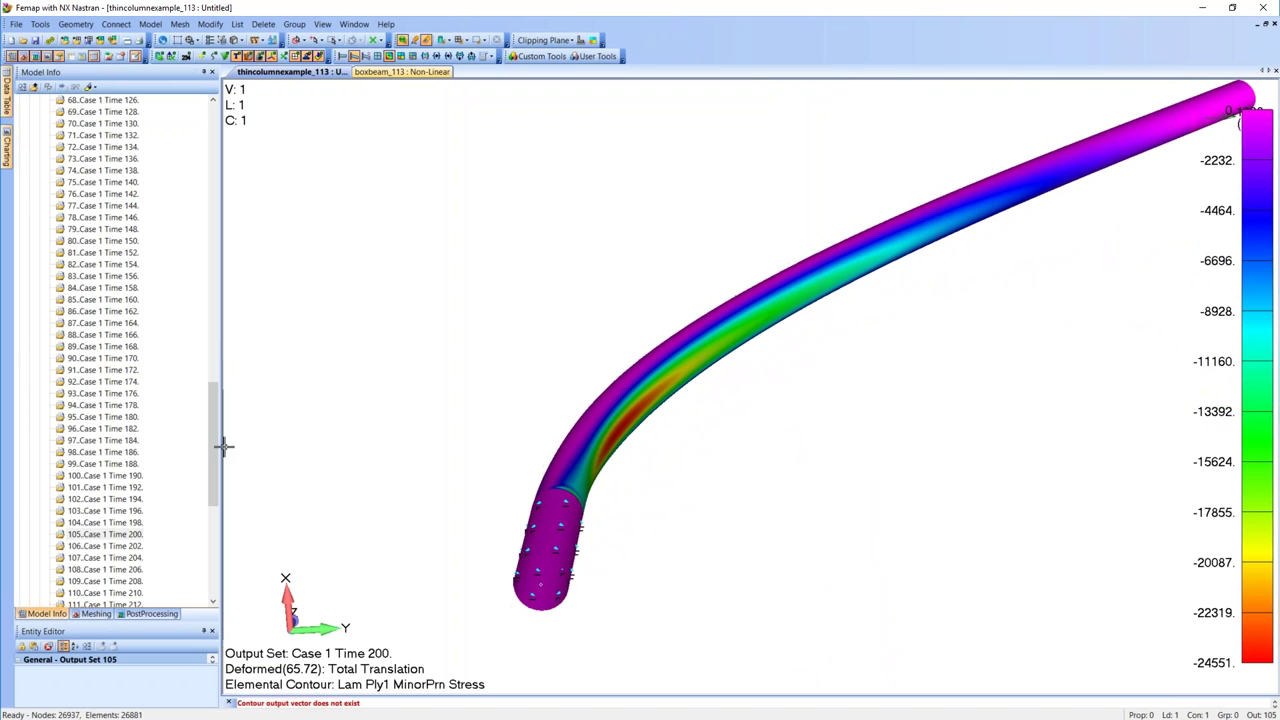
# - Activate the Case 1 Time 210, Time 220 and Time 230 output sets in turn to follow the column's stress contour
pyautogui.moveTo(214, 447); pyautogui.dragTo(214, 481)
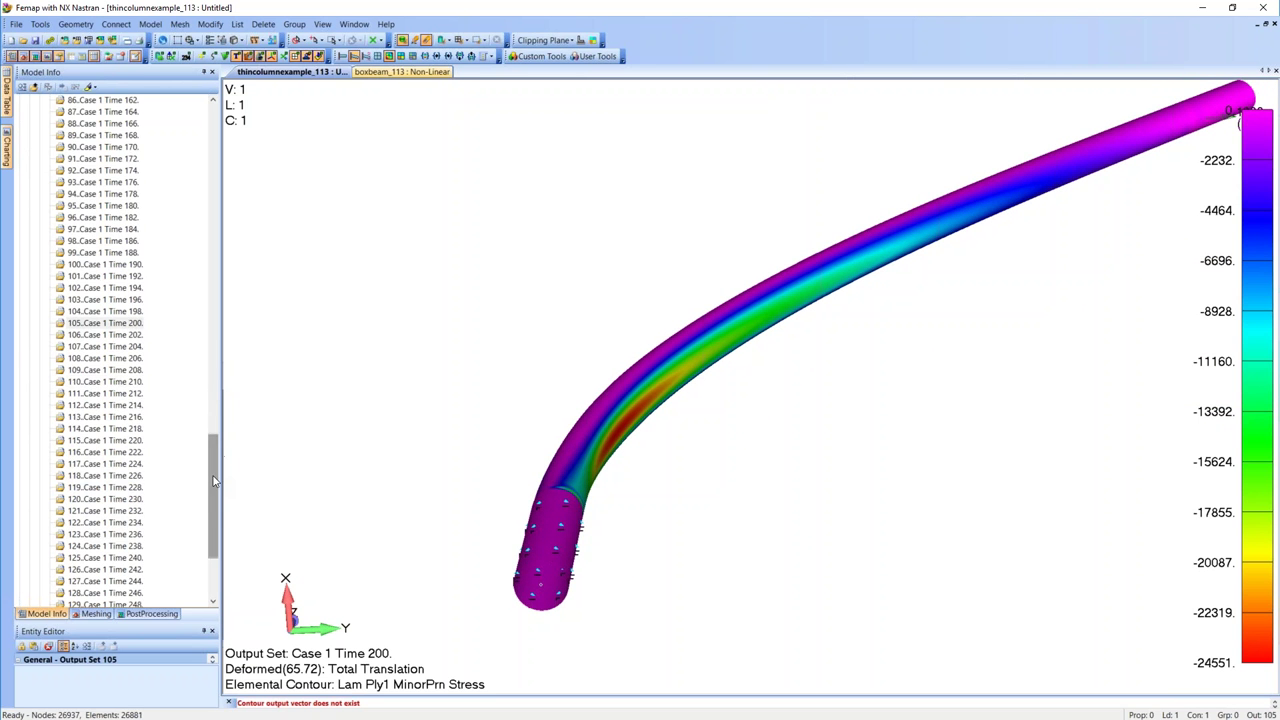
pyautogui.click(140, 383)
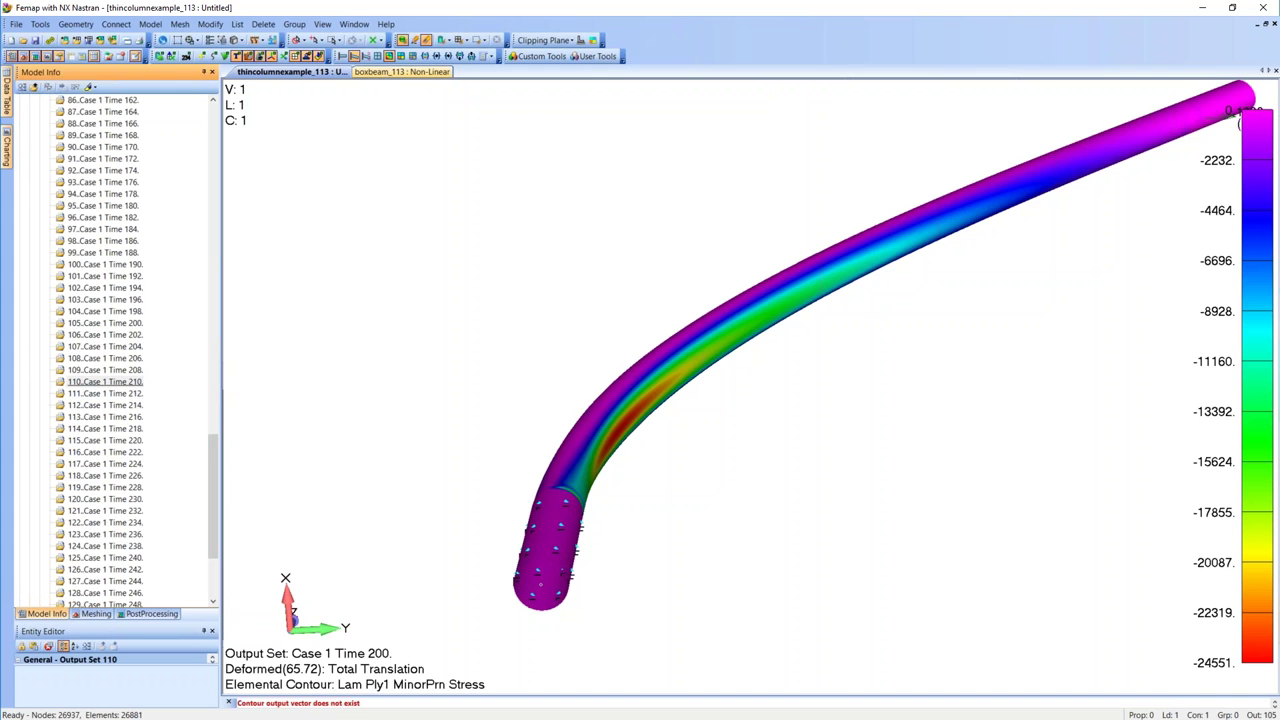
pyautogui.click(140, 441)
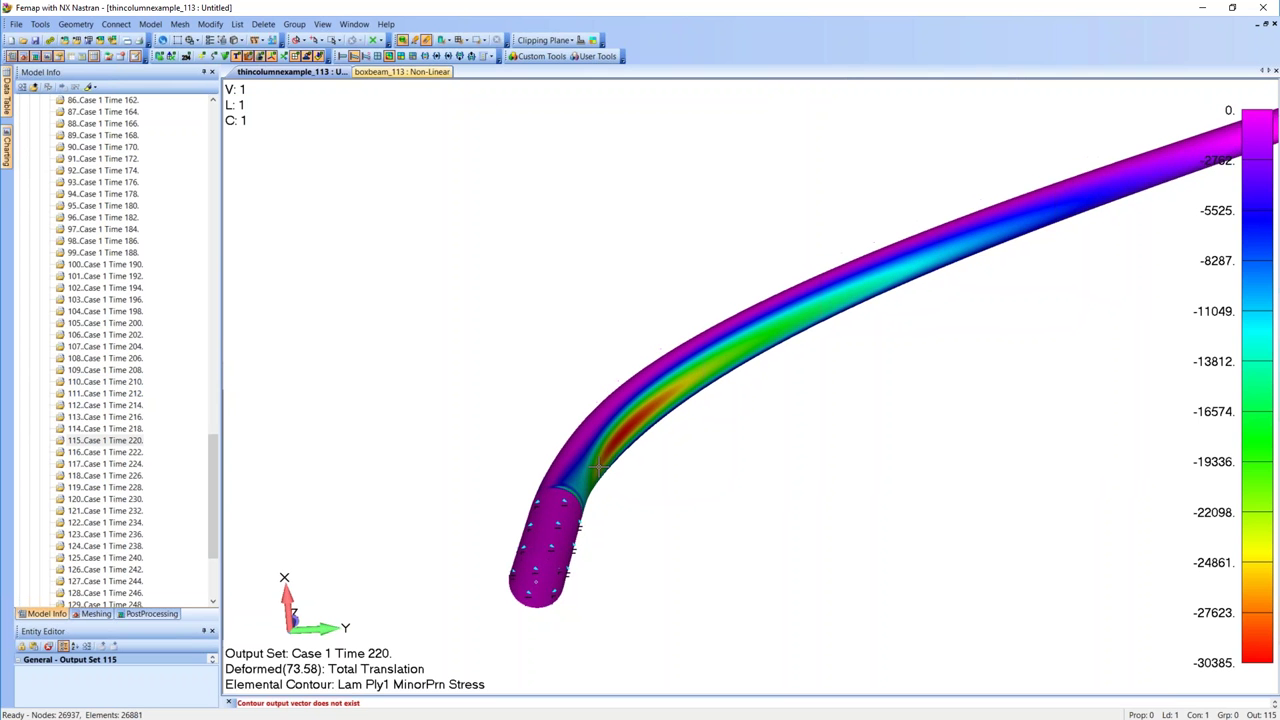
pyautogui.click(125, 500)
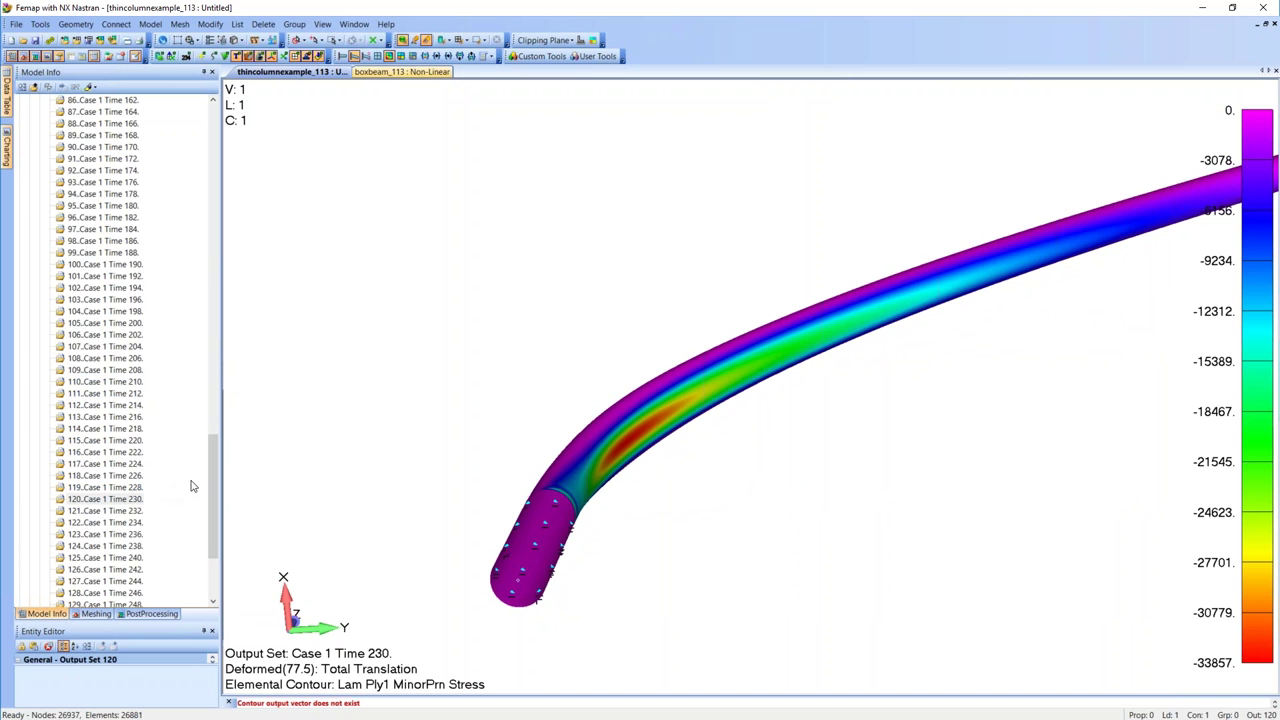
# - Activate Case 1 Time 240, advance the output sets to Time 254.125 and examine the stress contour near the column's base
pyautogui.scroll(-3, 200, 505)
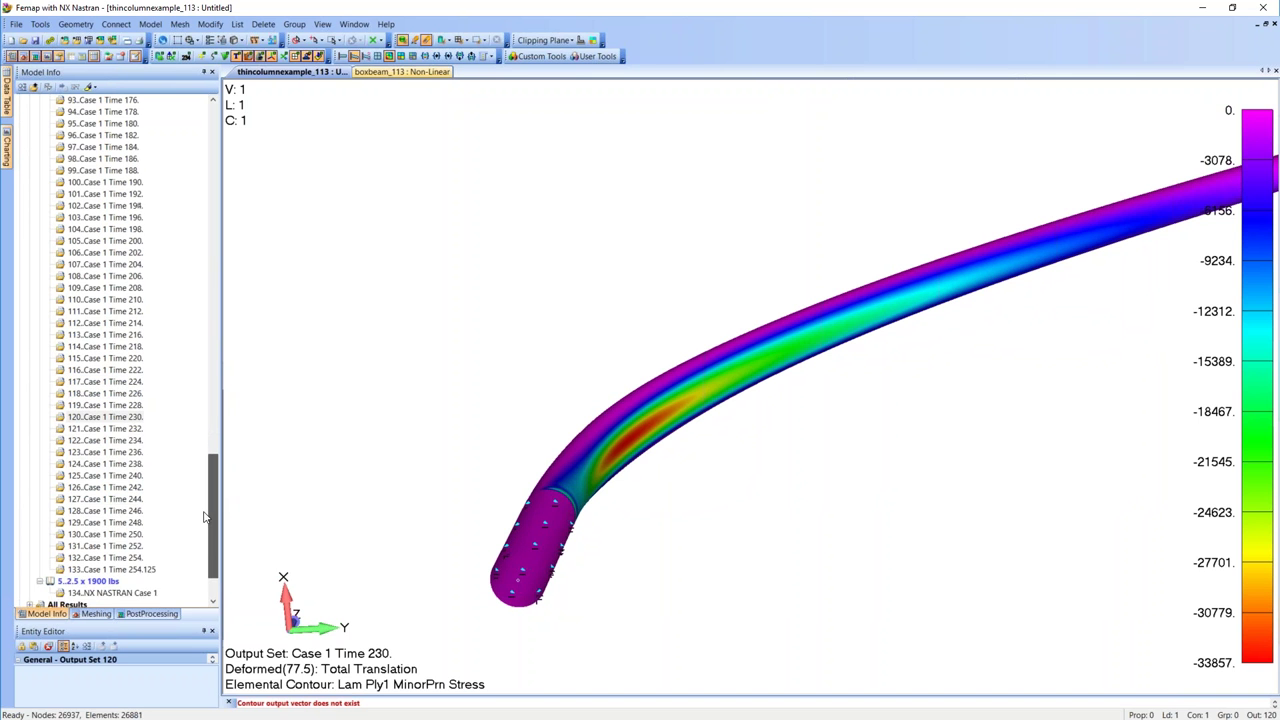
pyautogui.scroll(-1, 204, 516)
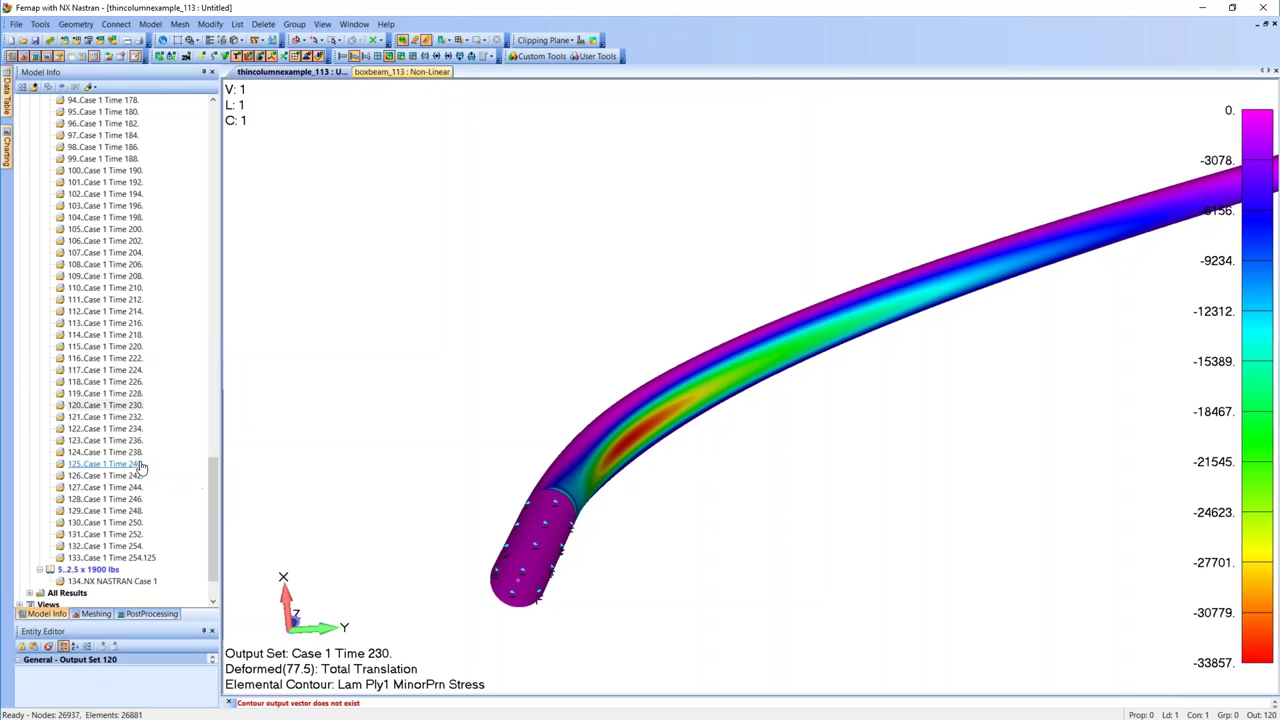
pyautogui.click(105, 464)
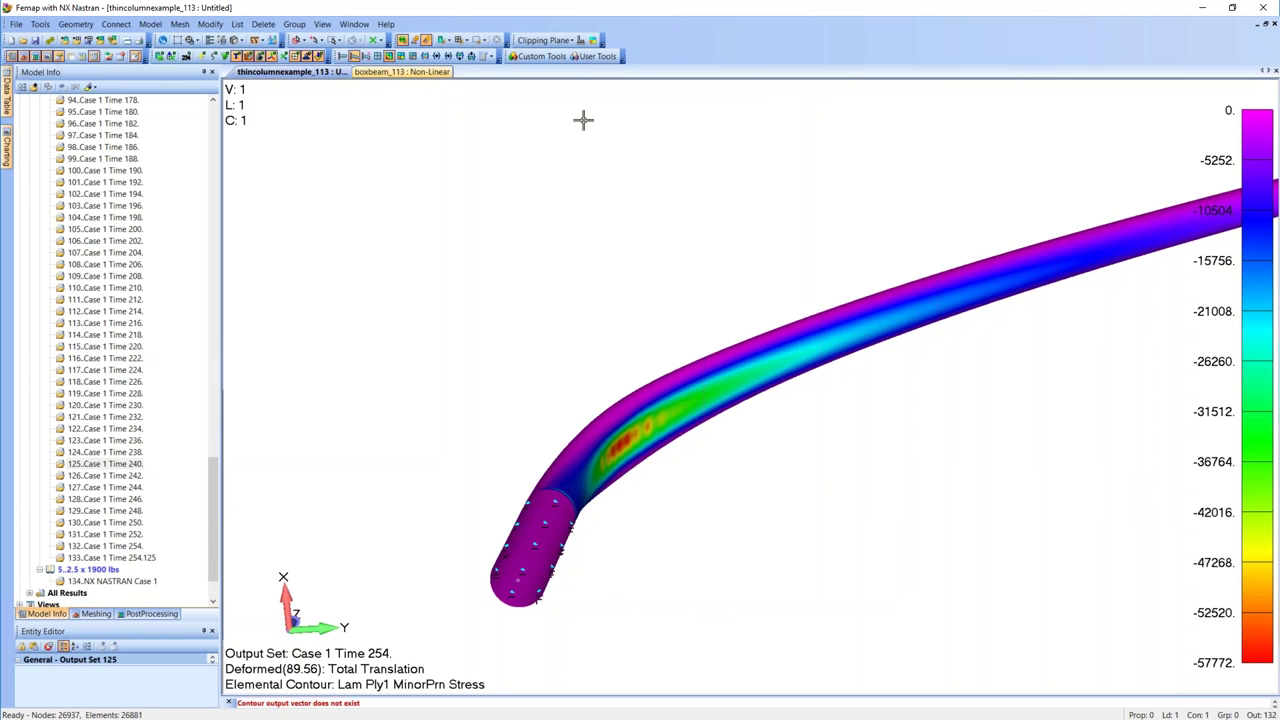
pyautogui.press('pagedown')
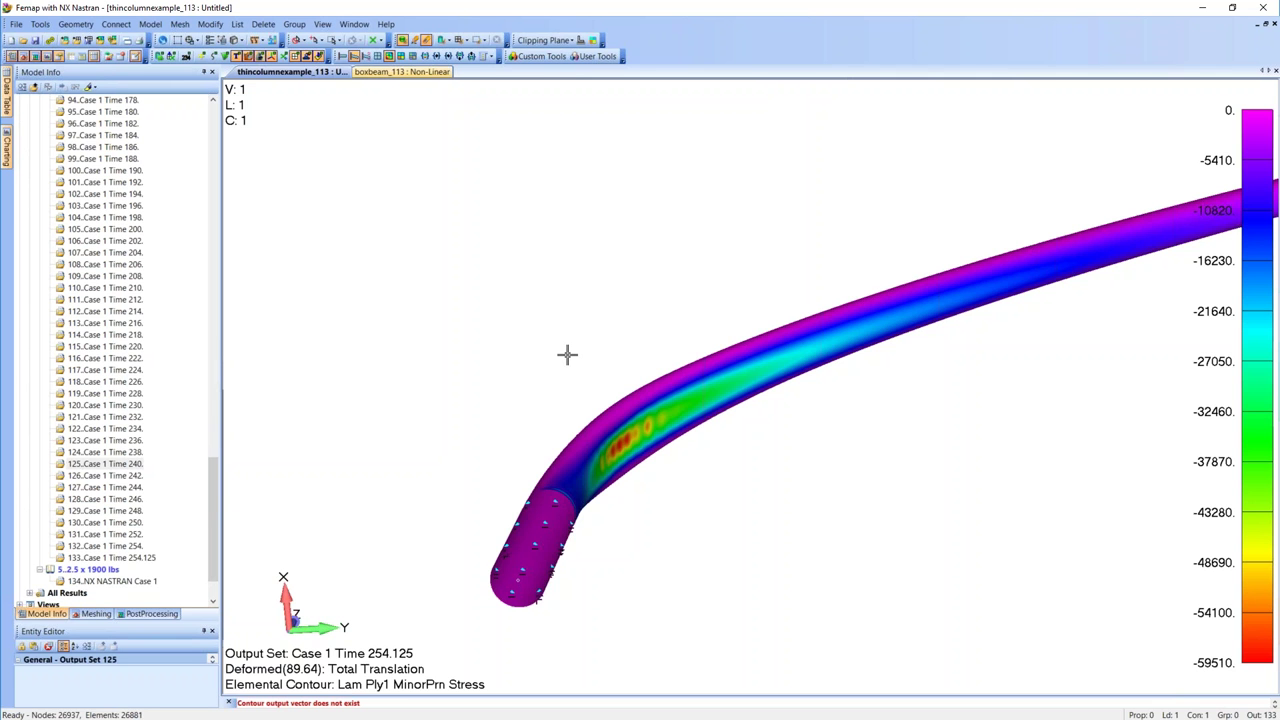
pyautogui.moveTo(568, 363)
pyautogui.mouseDown(button='middle')
pyautogui.moveTo(571, 377)
pyautogui.moveTo(574, 365)
pyautogui.mouseUp(button='middle')
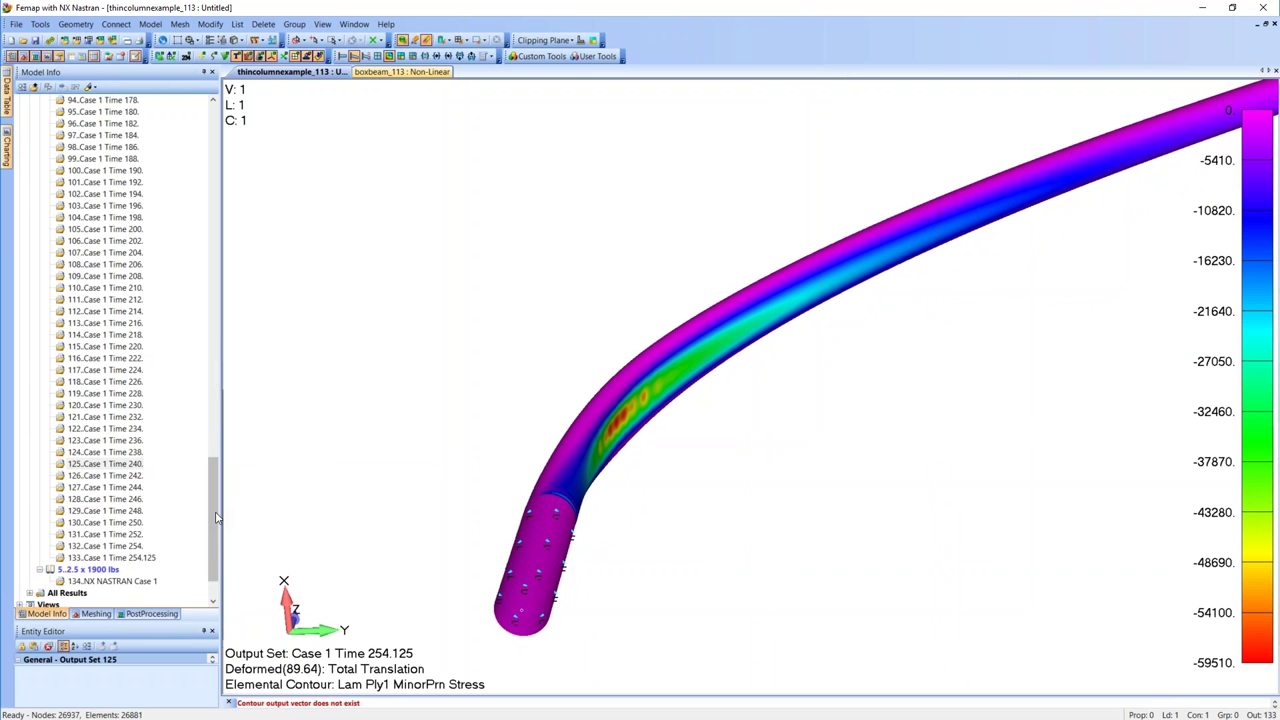
# - Check Eigenvalue 1 in the third study, Buckling, and display the Case 1 Time 250 deformed stress contour of the full column
pyautogui.moveTo(216, 515); pyautogui.dragTo(217, 214)
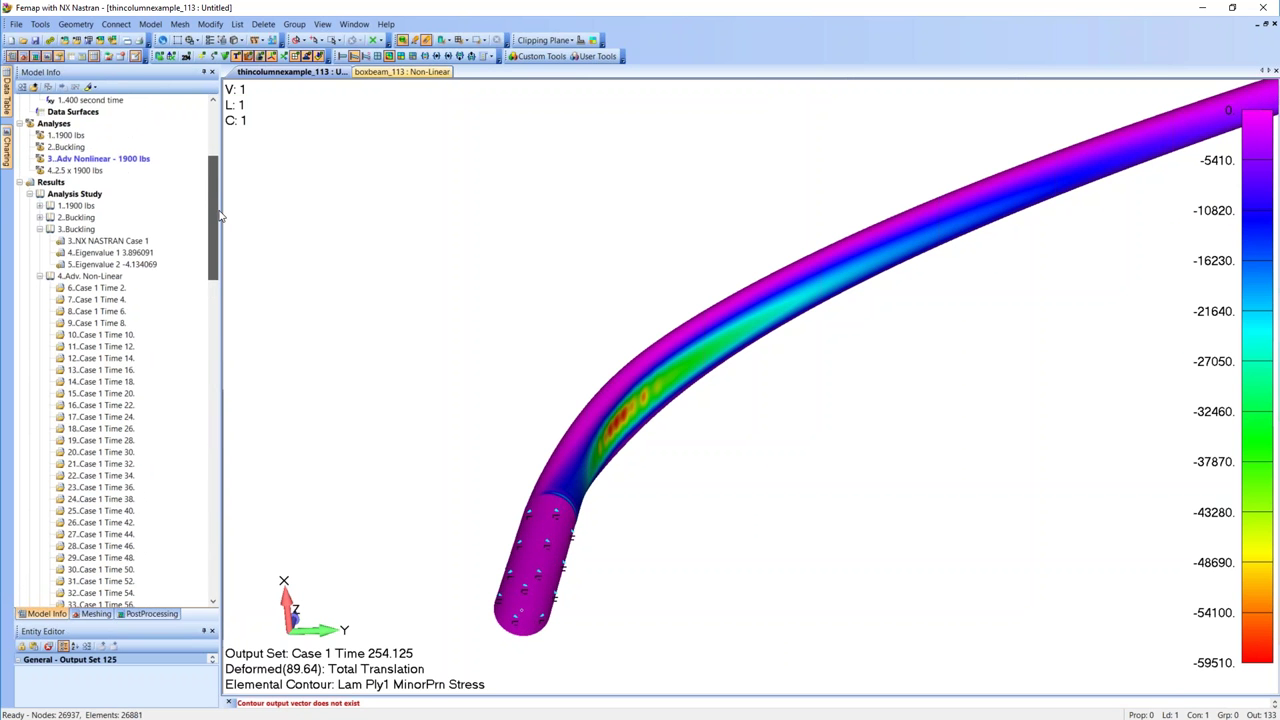
pyautogui.click(110, 264)
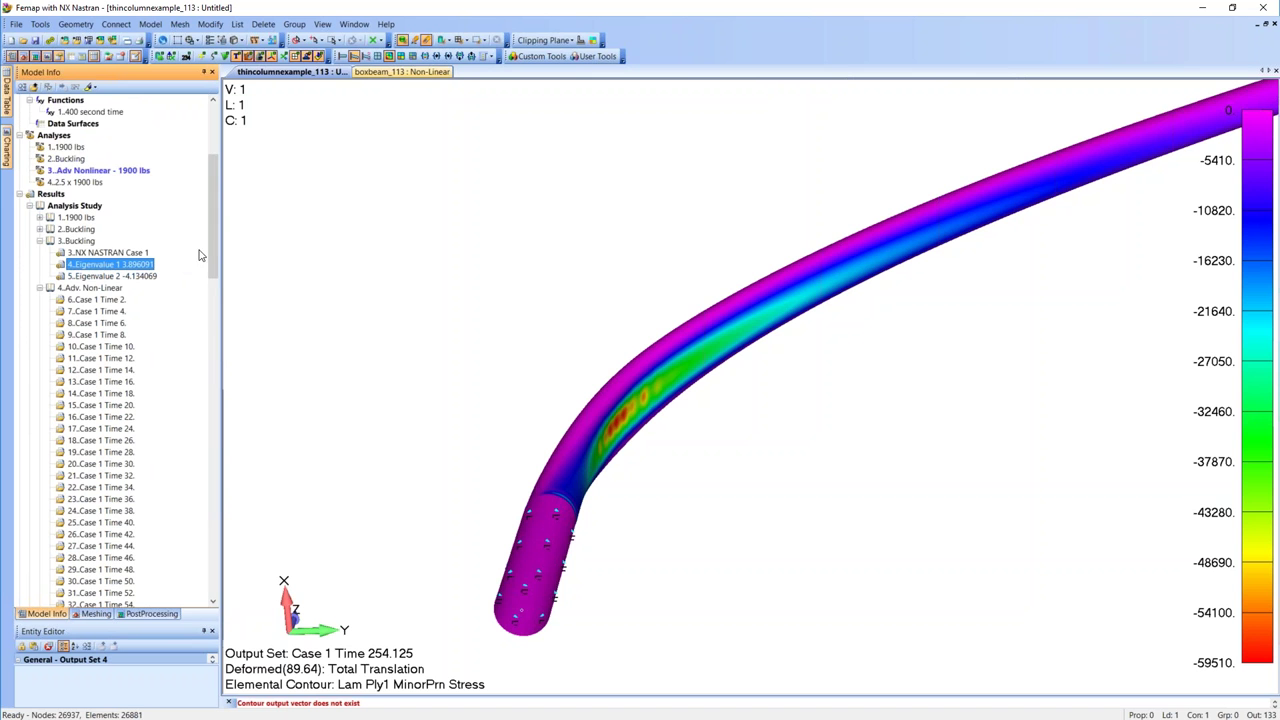
pyautogui.moveTo(209, 242); pyautogui.dragTo(177, 575)
pyautogui.click(140, 464)
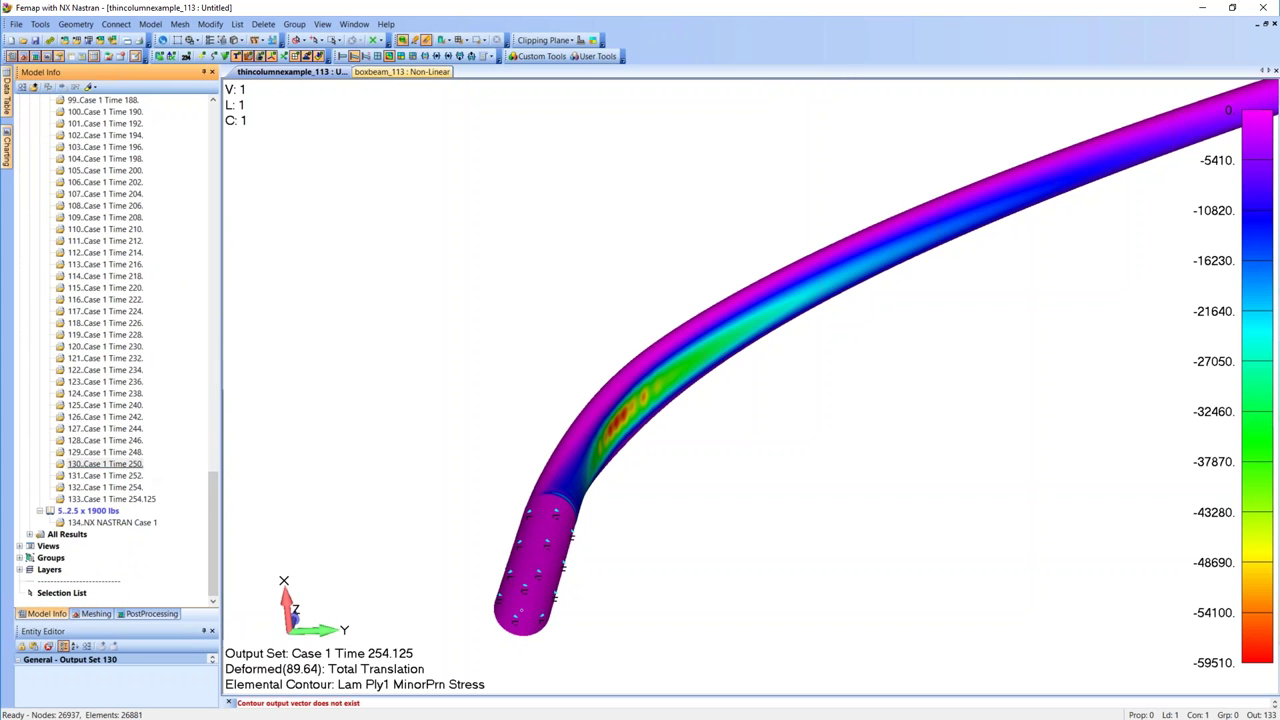
pyautogui.moveTo(602, 413); pyautogui.dragTo(682, 445, button='middle')
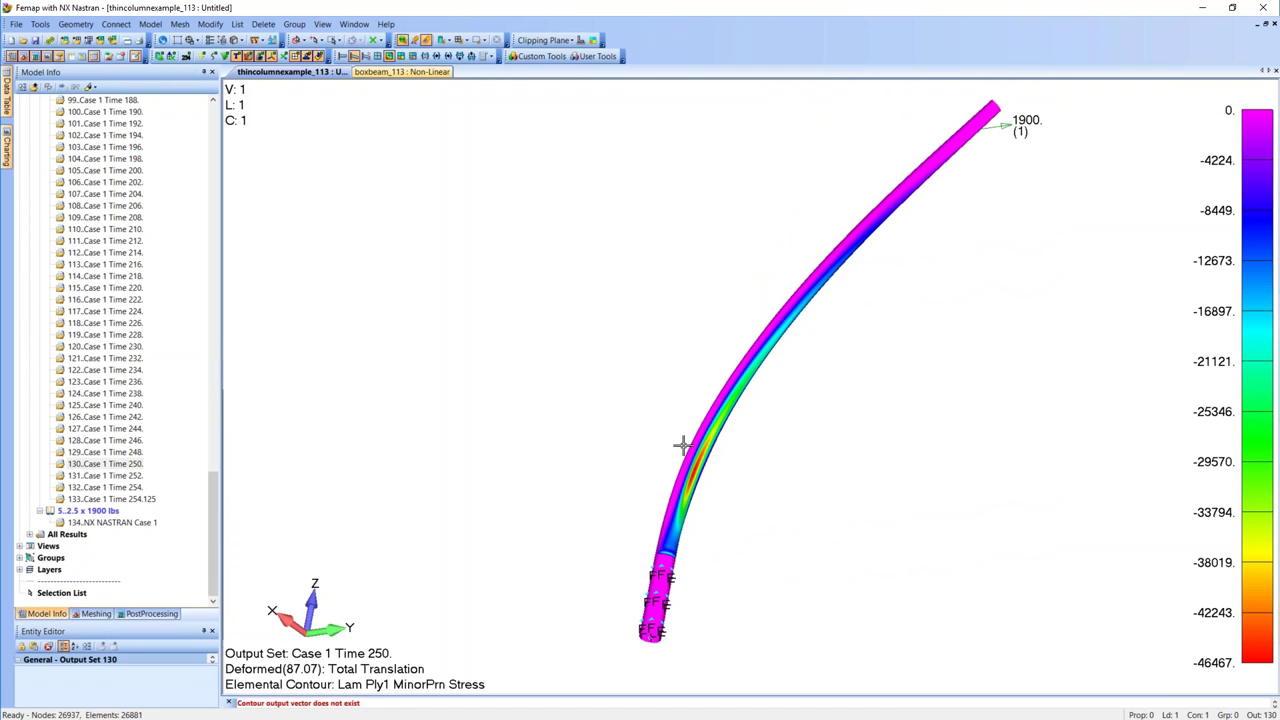
# - Compare the stress contour of NX NASTRAN Case 1 from the 2.5 x 1900 lbs study with that of Case 1 Time 250
pyautogui.click(95, 511)
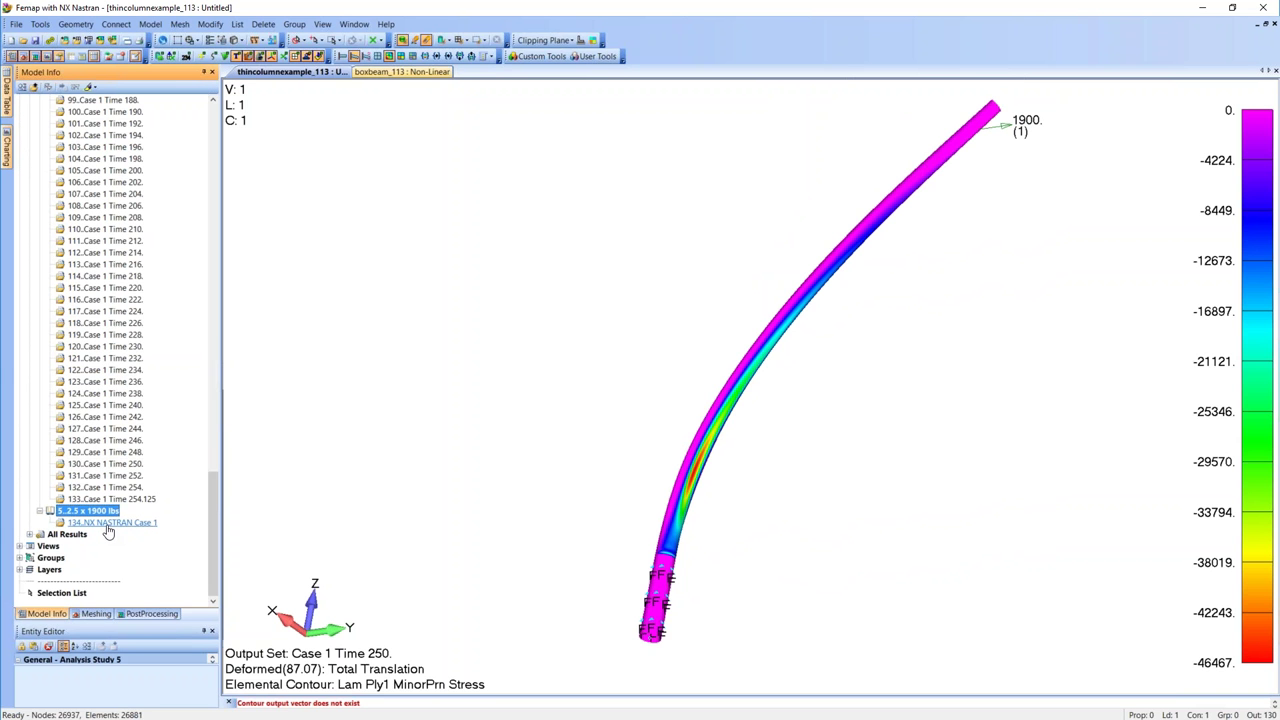
pyautogui.click(110, 523)
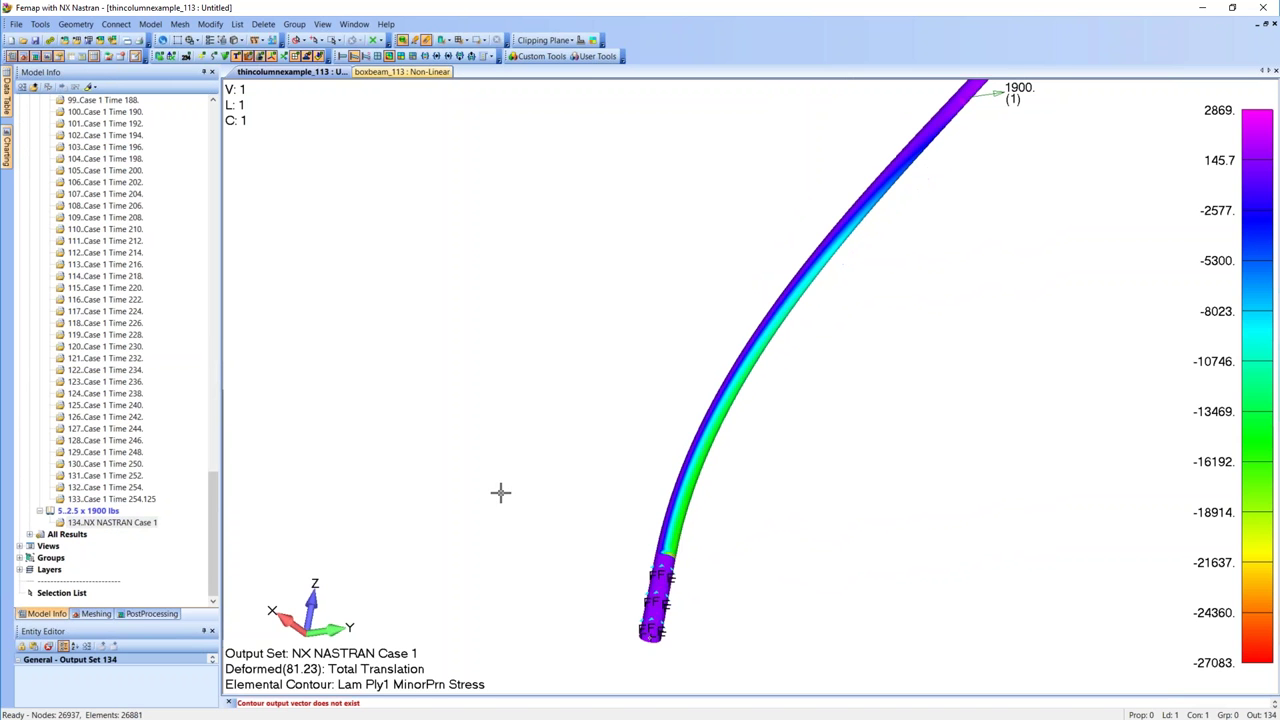
pyautogui.moveTo(617, 457); pyautogui.dragTo(655, 432, button='middle')
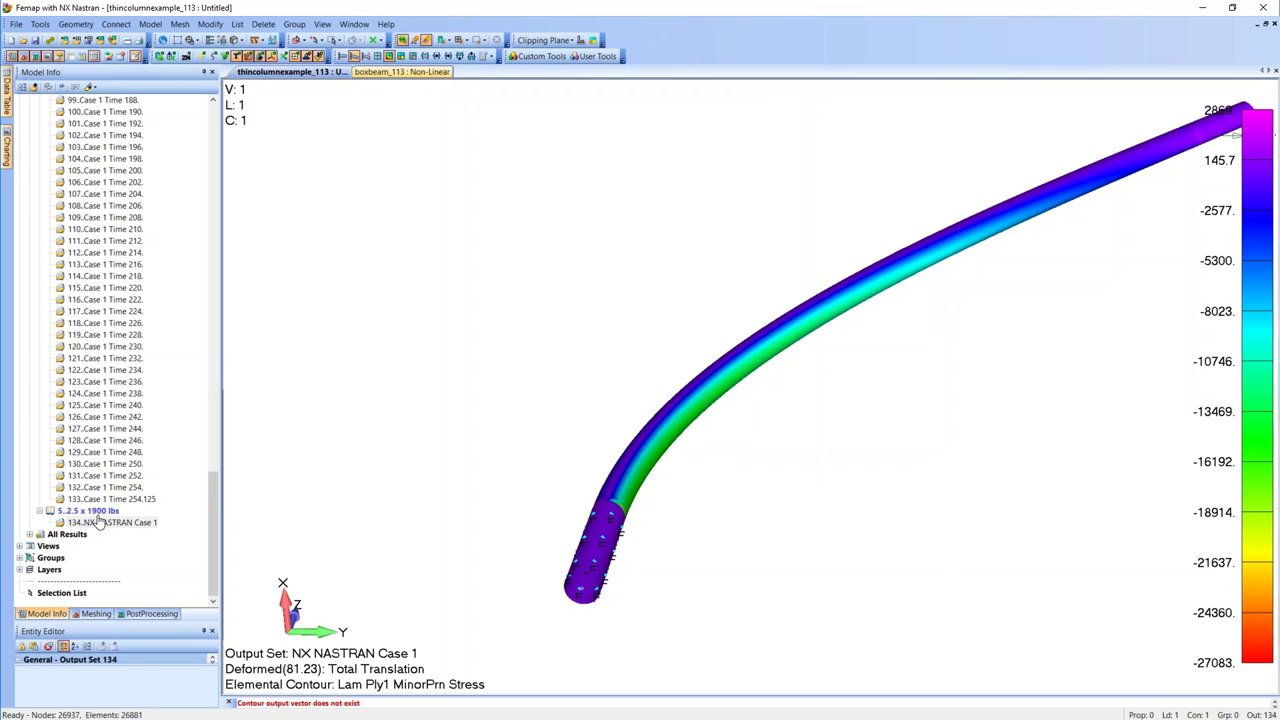
pyautogui.click(105, 464)
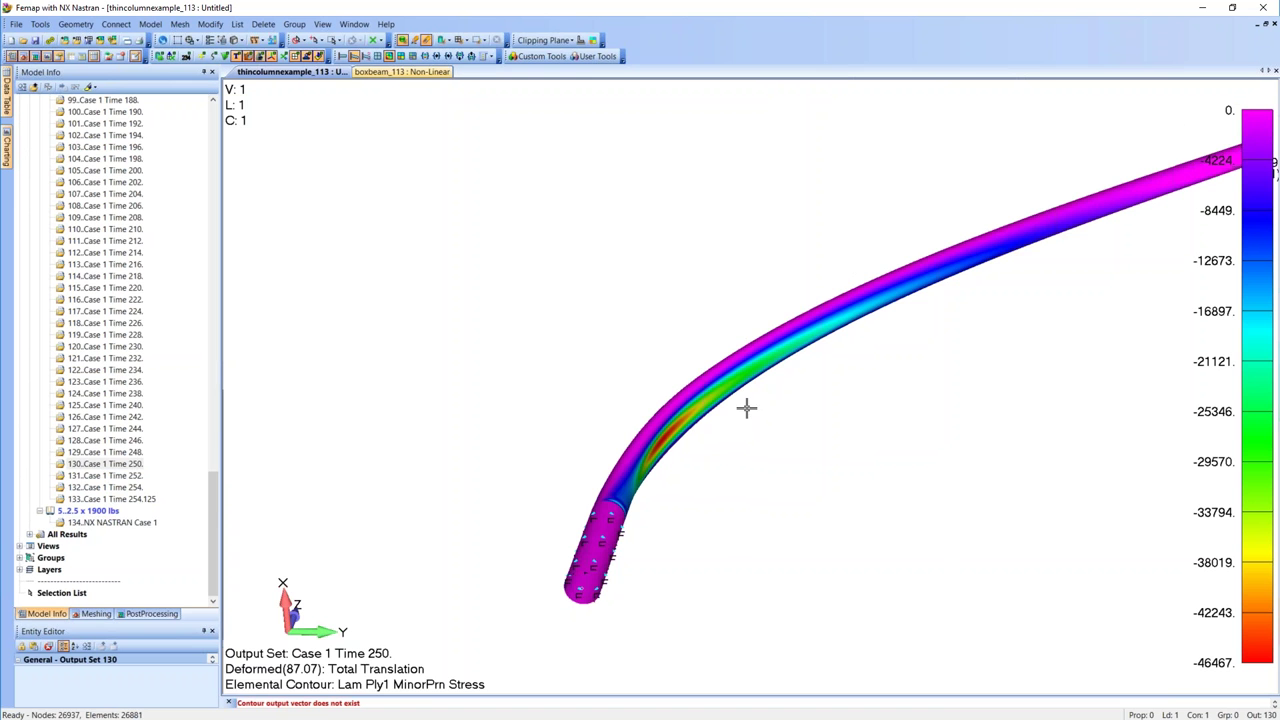
pyautogui.moveTo(700, 437); pyautogui.dragTo(694, 477, button='middle')
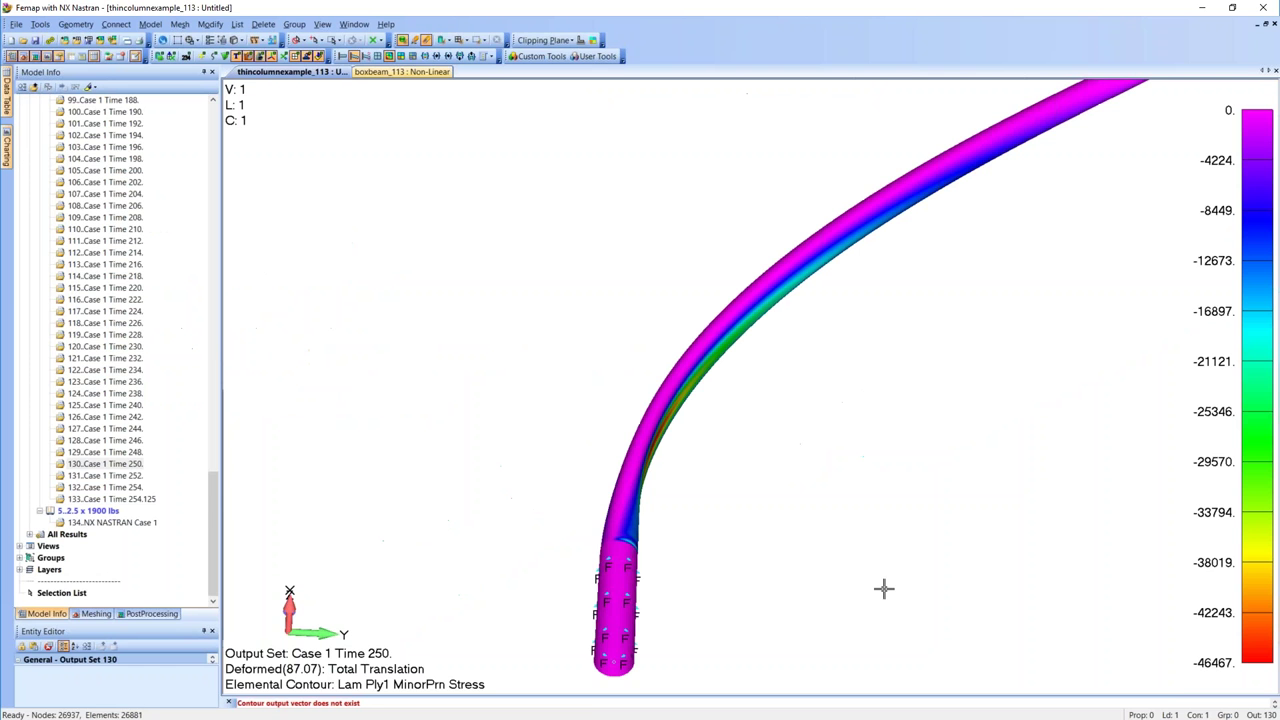
# - In the boxbeam_113 model, collapse the Adv. Non-Linear Example results study and select the Non-Linear view
pyautogui.click(398, 72)
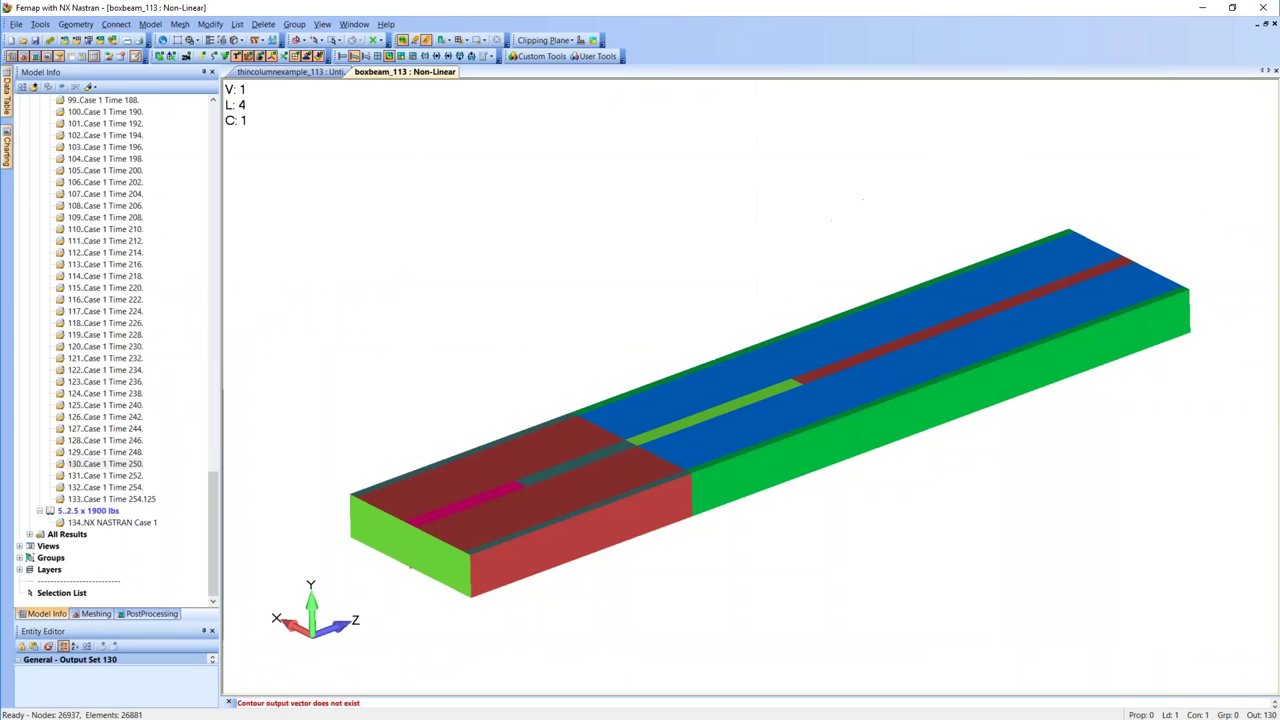
pyautogui.scroll(9, 137, 348)
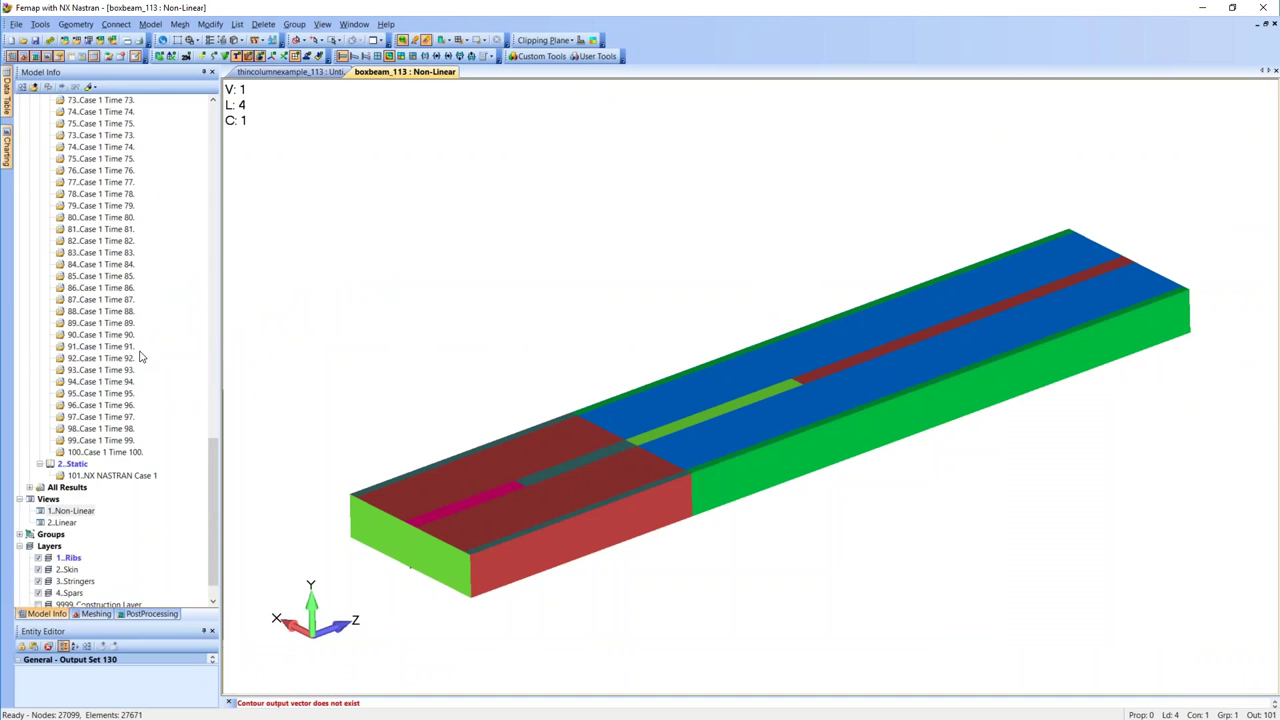
pyautogui.scroll(20, 137, 348)
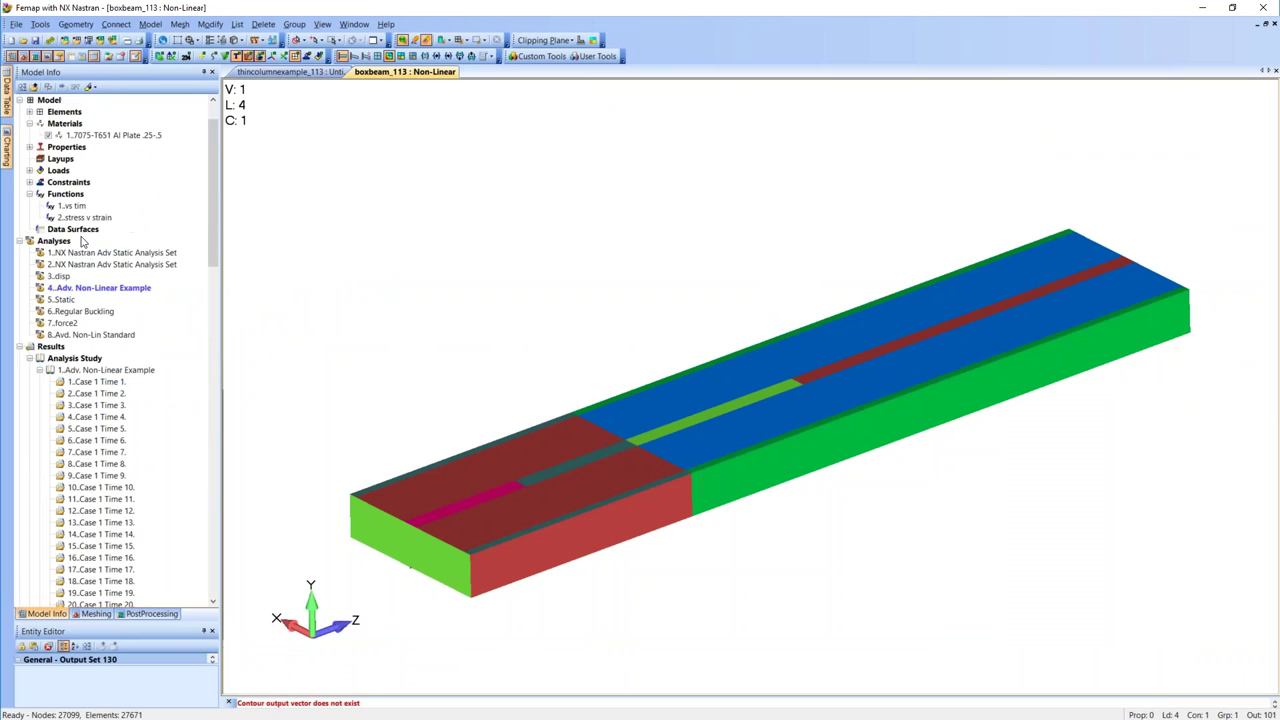
pyautogui.click(39, 369)
pyautogui.doubleClick(68, 523)
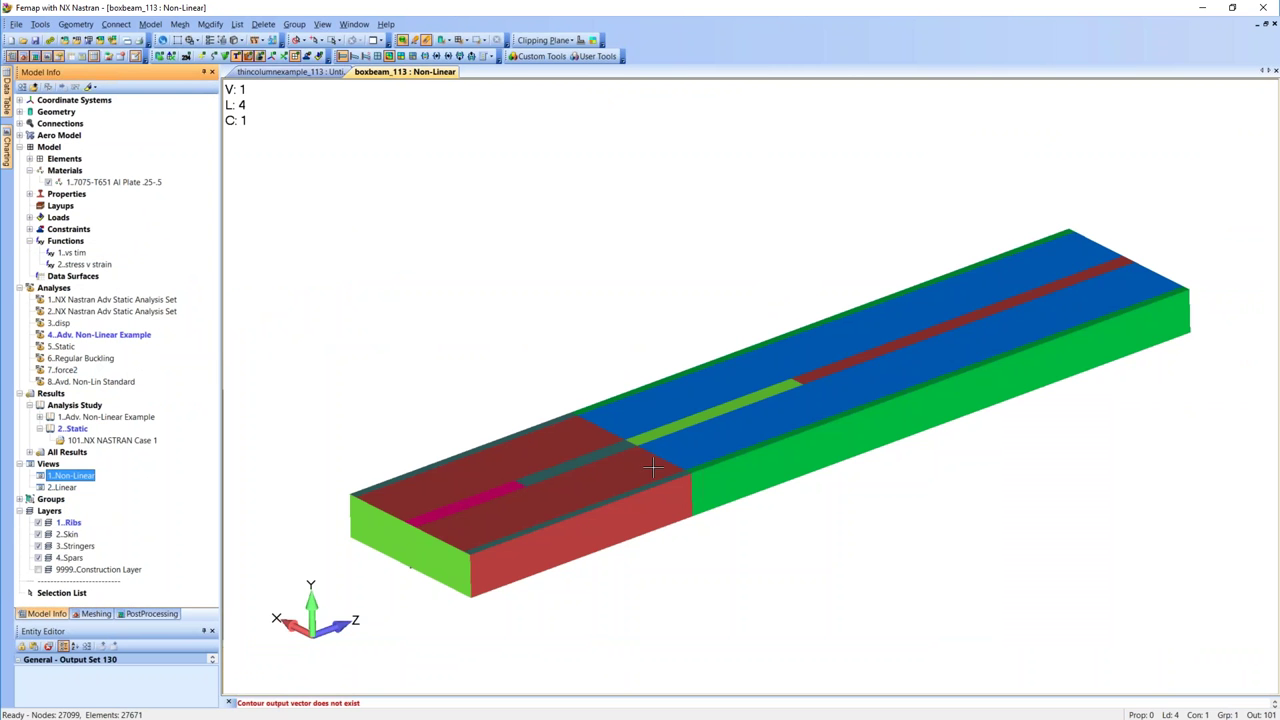
# - Hide the Skin layer of the box beam and examine its internal ribs, stringers and spars from several angles
pyautogui.click(38, 535)
pyautogui.moveTo(760, 420); pyautogui.dragTo(594, 446, button='middle')
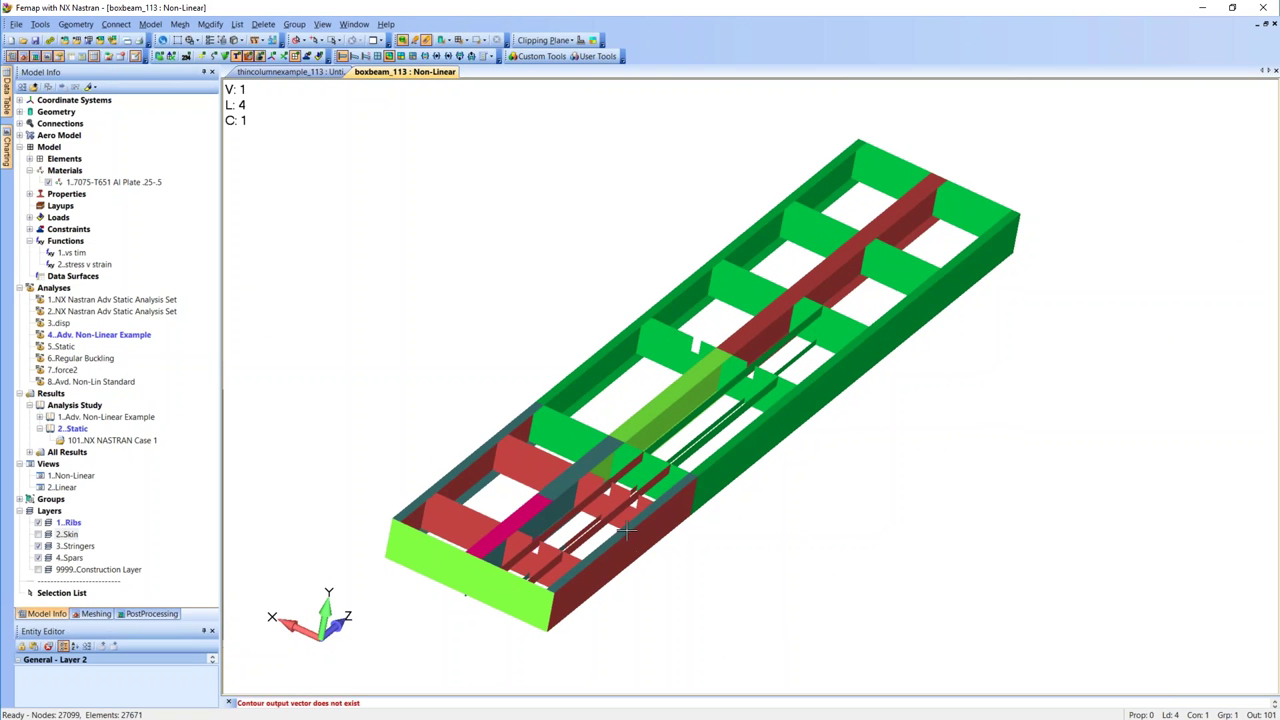
pyautogui.moveTo(628, 533); pyautogui.dragTo(704, 291, button='middle')
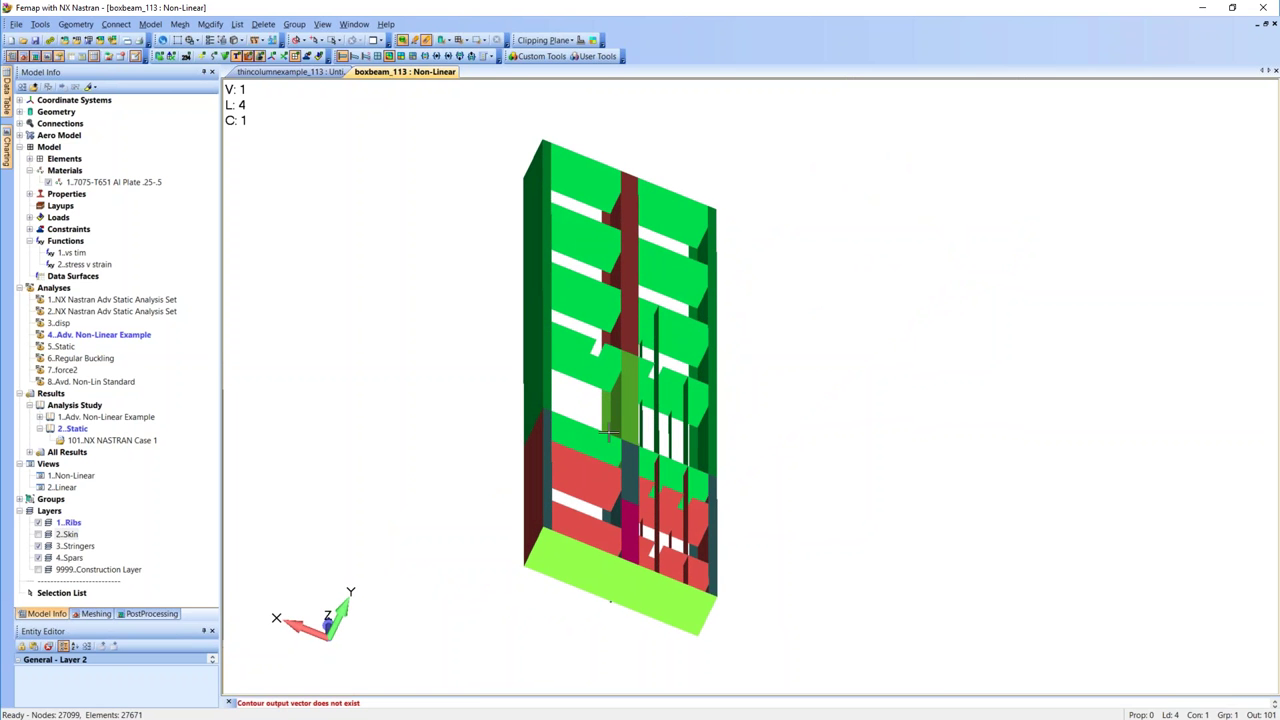
pyautogui.moveTo(644, 415); pyautogui.dragTo(665, 427, button='middle')
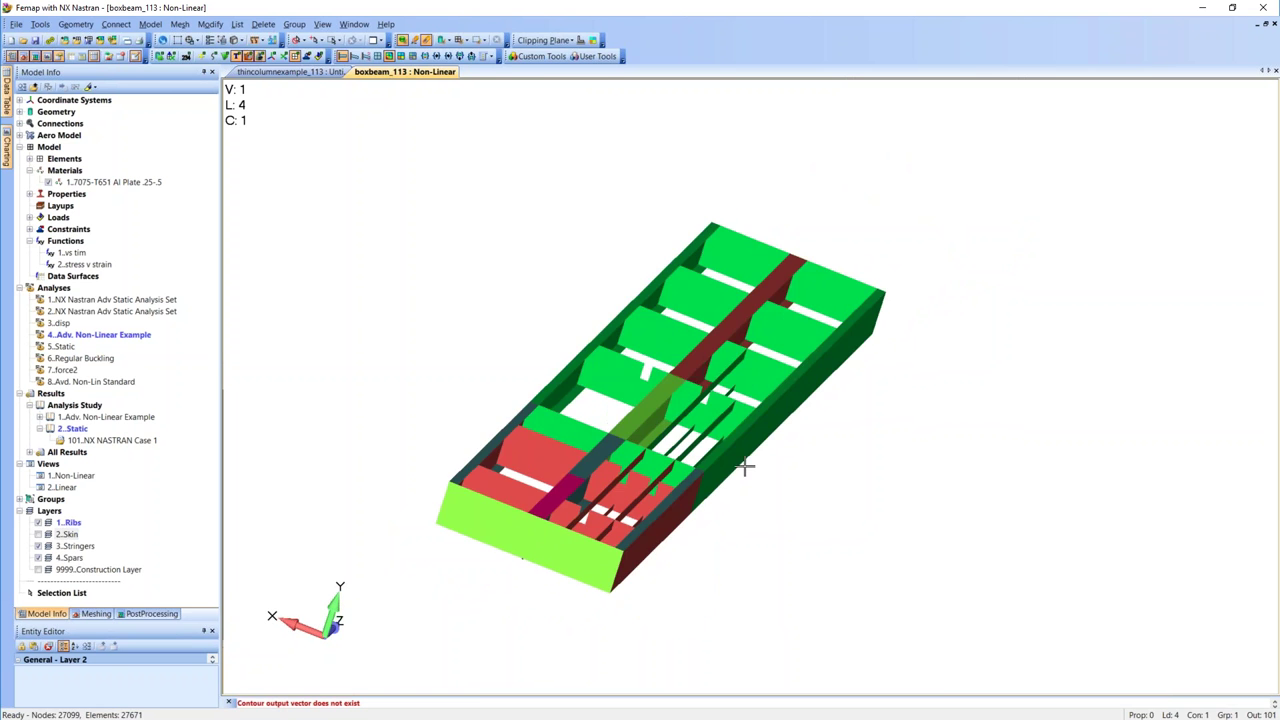
pyautogui.moveTo(745, 466); pyautogui.dragTo(798, 410, button='middle')
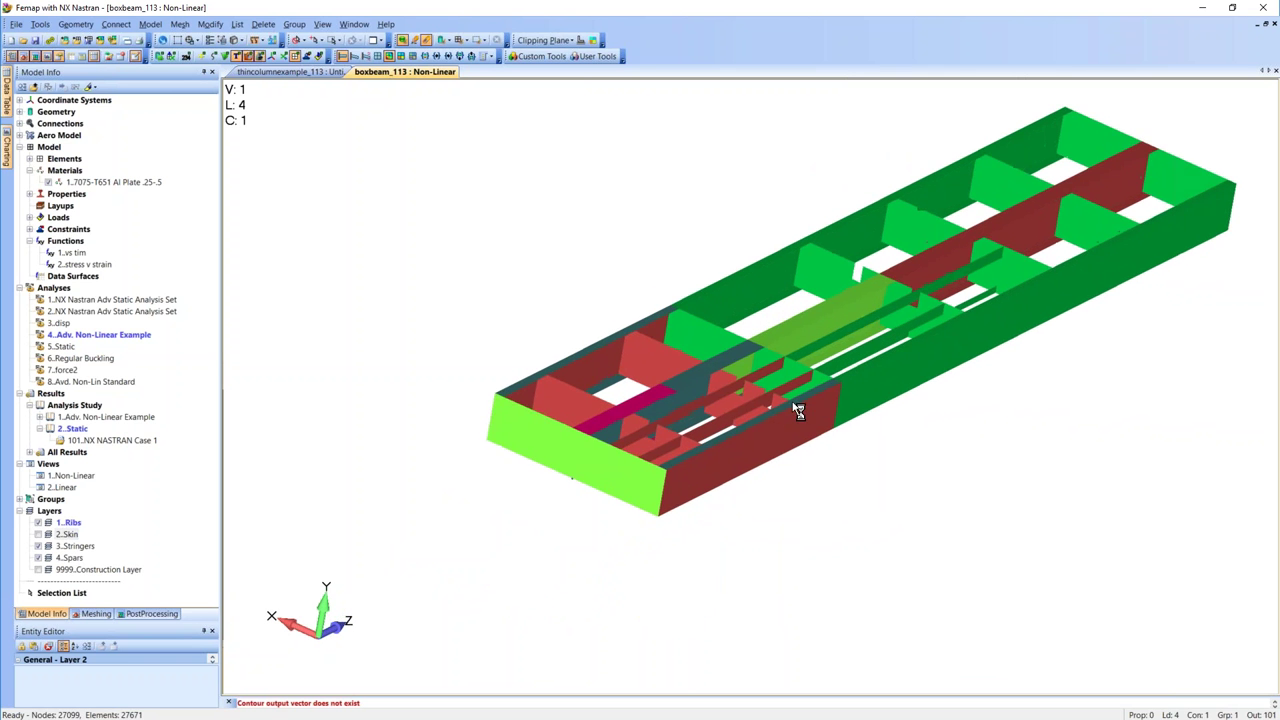
# - Turn on the display of element thicknesses and cross sections for the box beam's internal structure
pyautogui.click(584, 42)
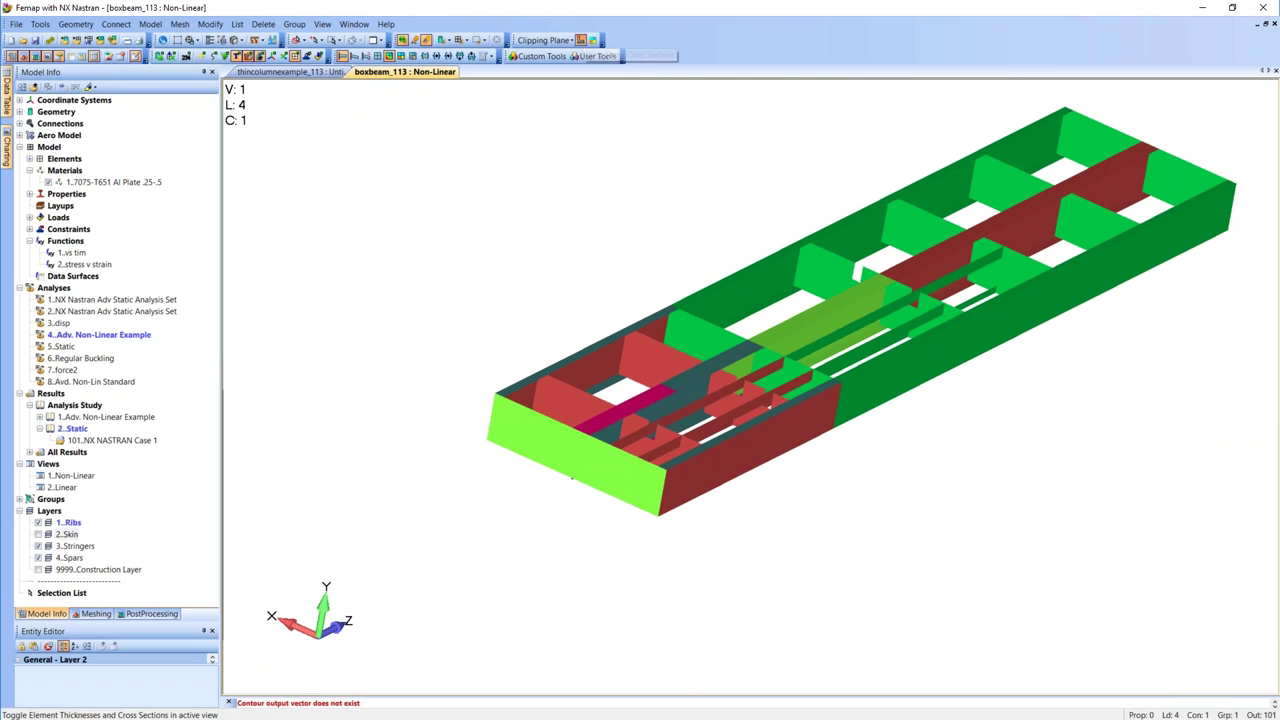
pyautogui.scroll(5, 735, 328)
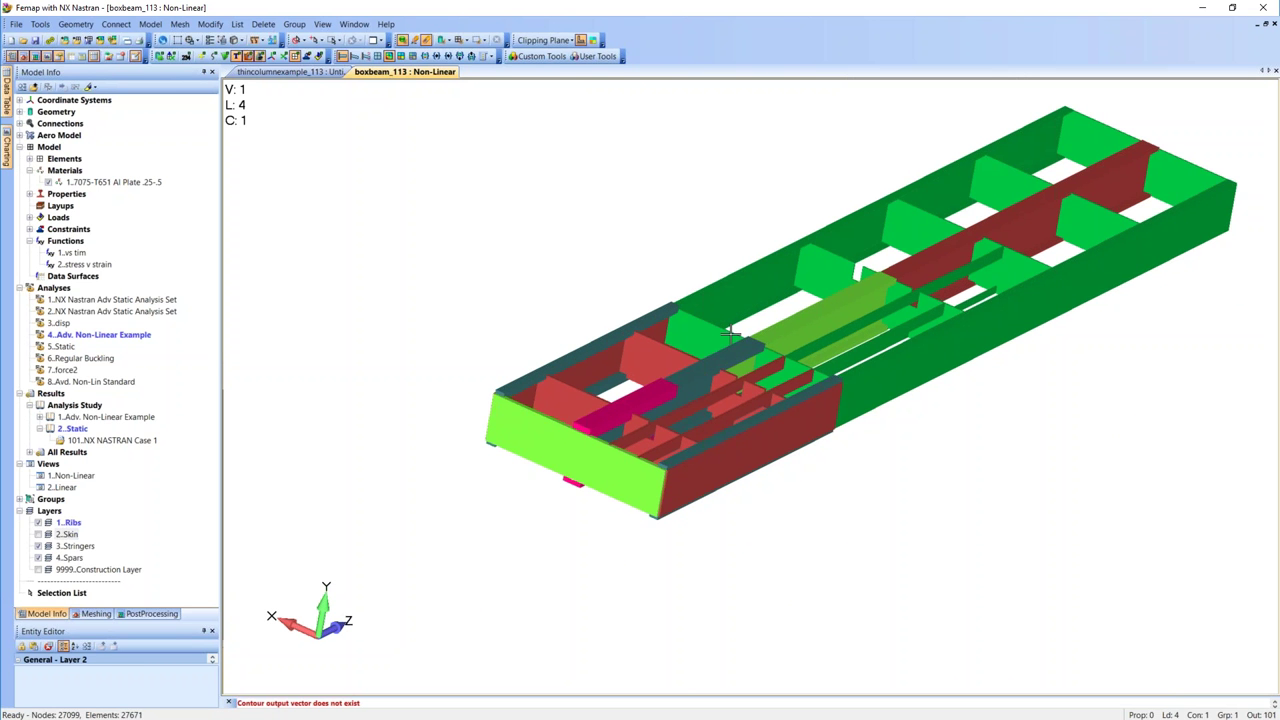
# - Examine the box beam's internal structure from several angles and turn off the display of element thicknesses and cross sections
pyautogui.moveTo(660, 535); pyautogui.dragTo(530, 310, button='middle')
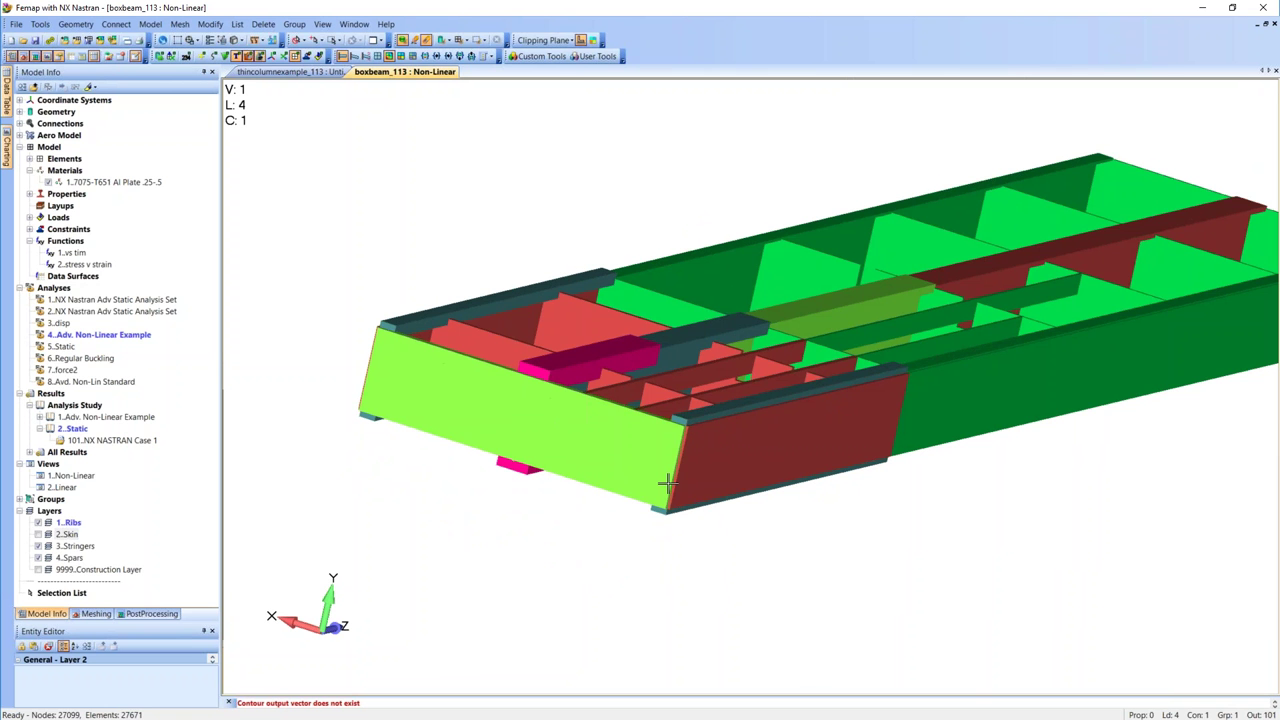
pyautogui.moveTo(665, 478); pyautogui.dragTo(1016, 283, button='middle')
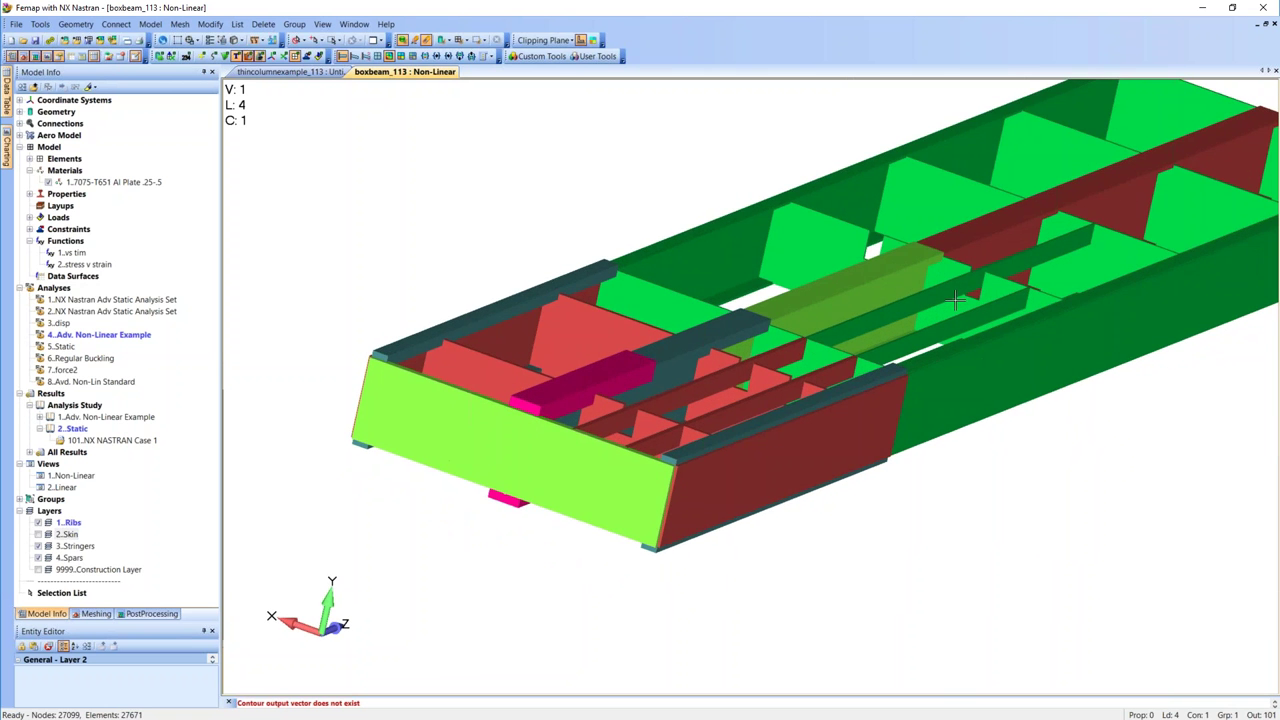
pyautogui.moveTo(707, 340); pyautogui.dragTo(650, 220, button='middle')
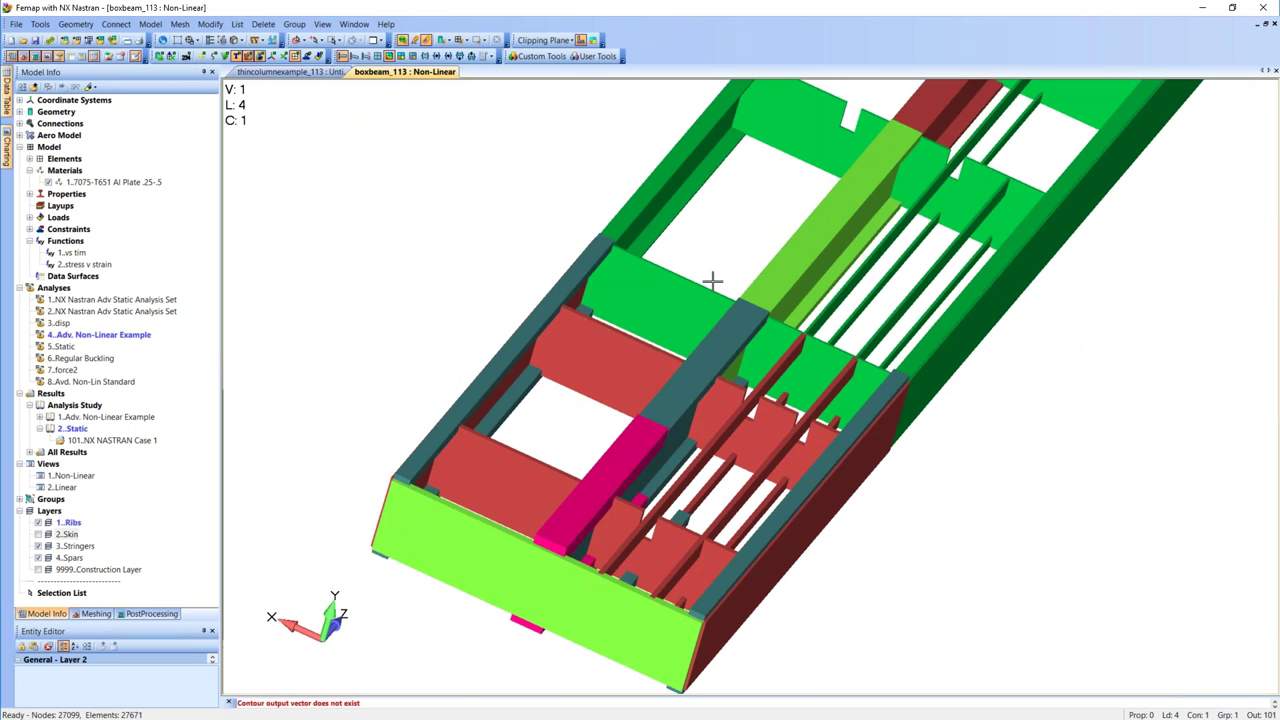
pyautogui.click(580, 41)
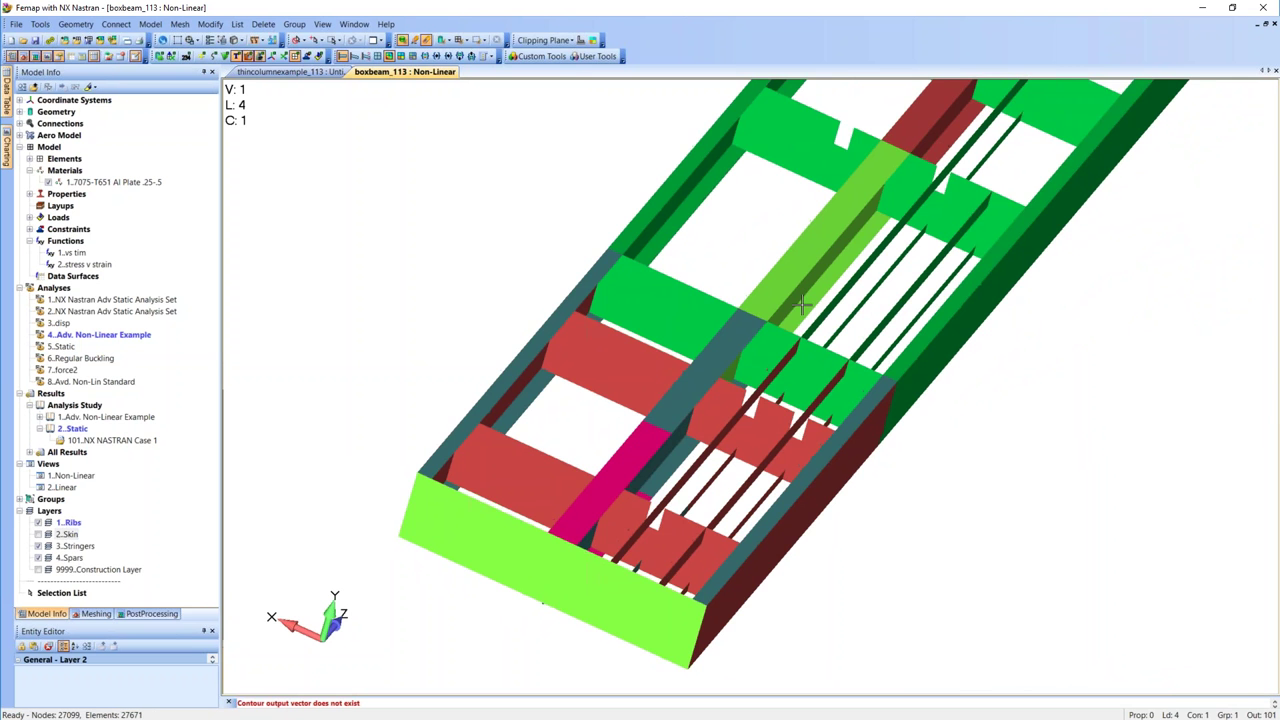
pyautogui.moveTo(861, 303); pyautogui.dragTo(815, 395, button='middle')
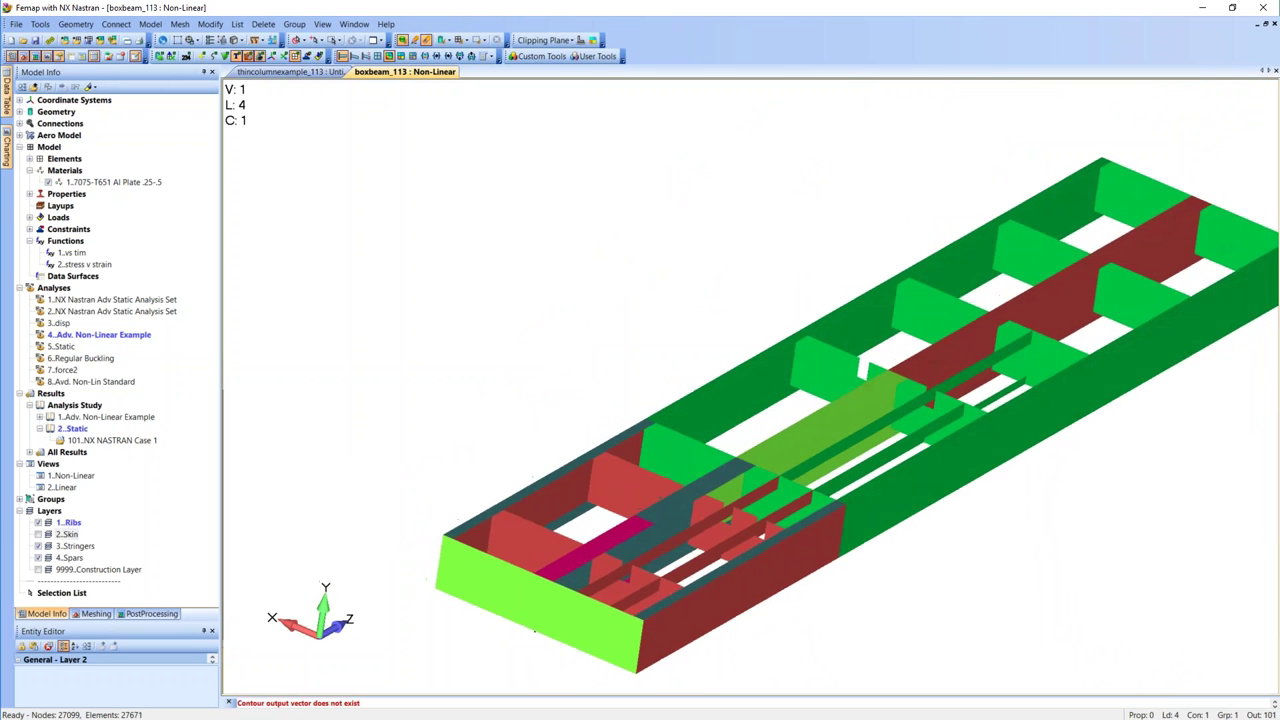
# - Review the nonlinear settings of the 7075-T651 Al Plate .25-.5 material, including nonlinearity type, yield criterion, initial yield stress and function dependence
pyautogui.click(145, 183)
pyautogui.rightClick(145, 183)
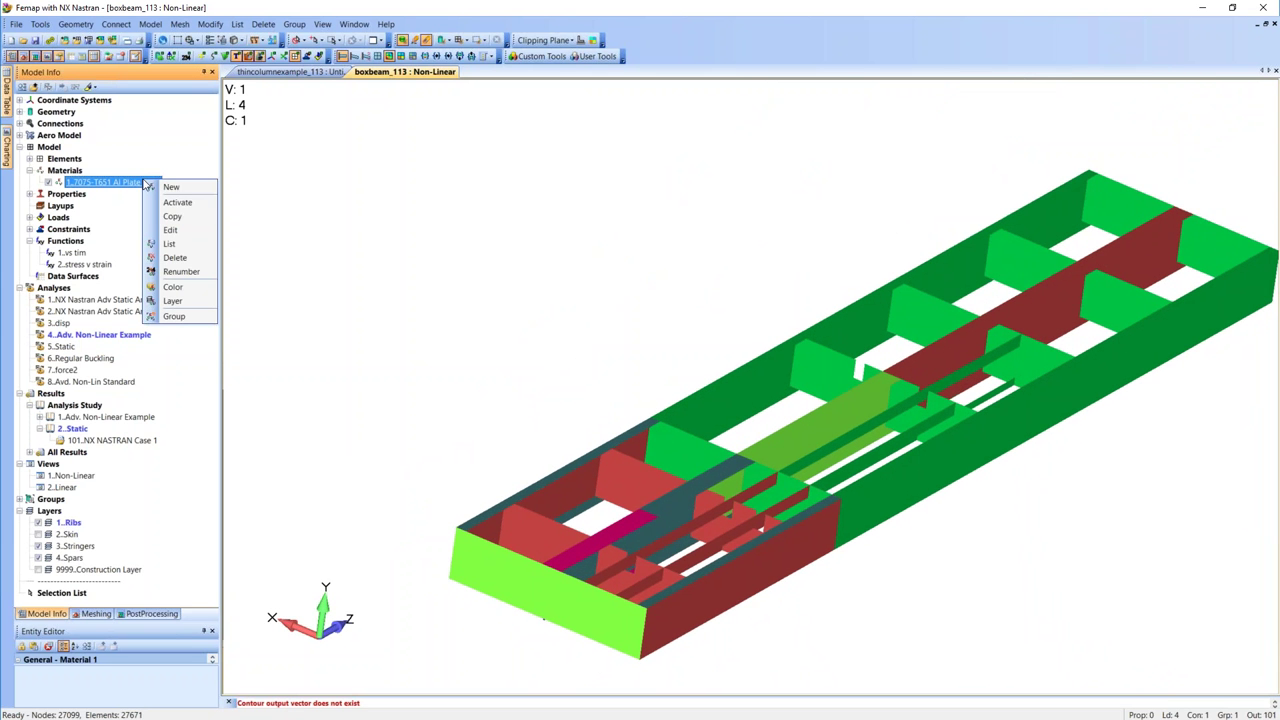
pyautogui.click(176, 234)
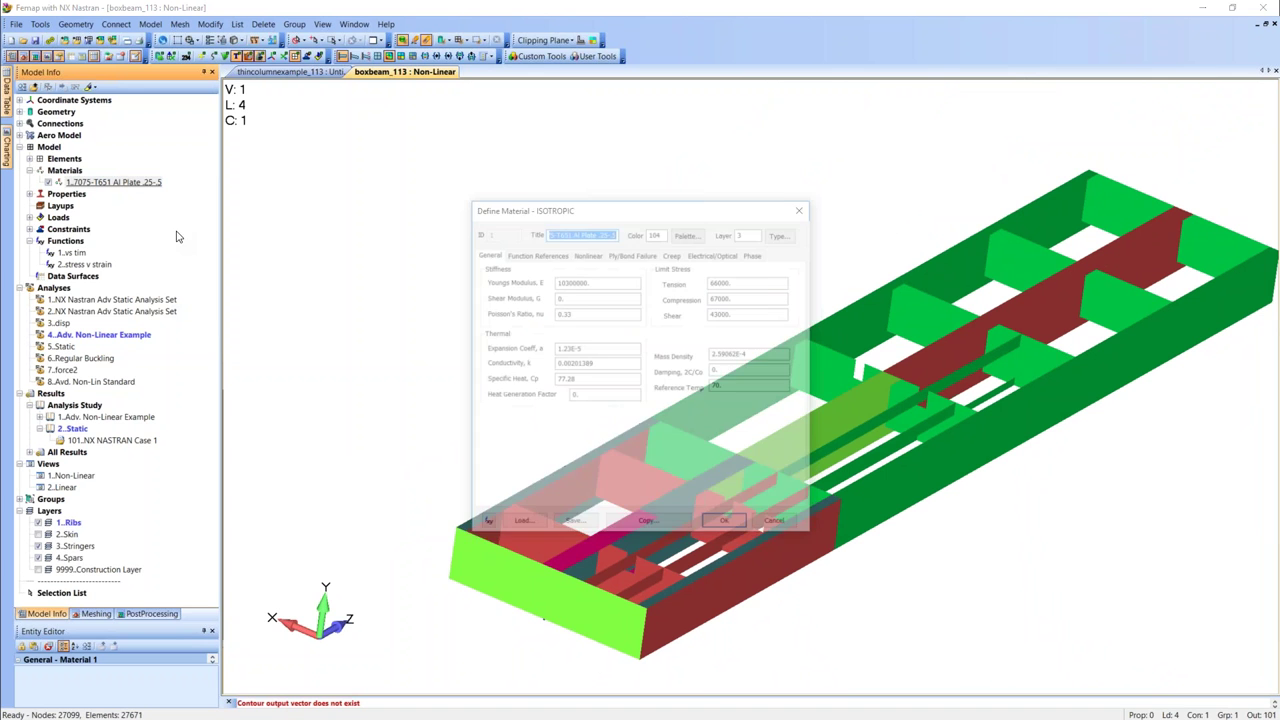
pyautogui.click(586, 253)
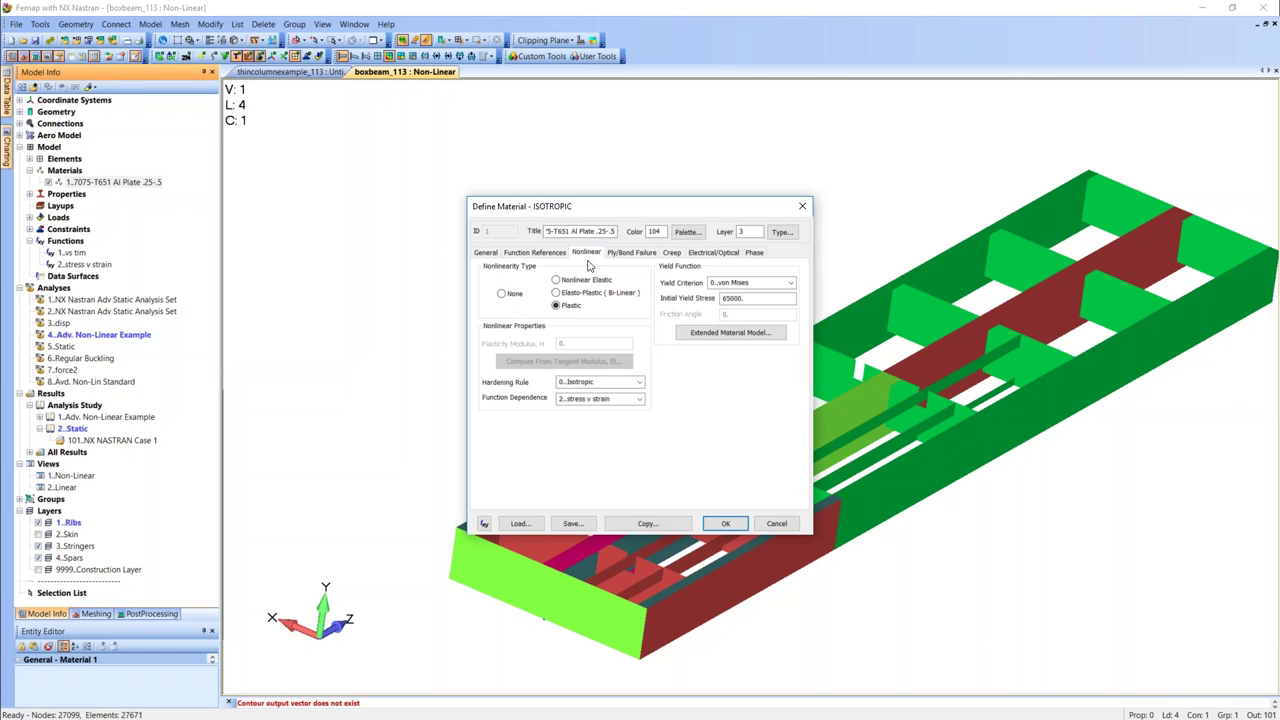
pyautogui.click(775, 282)
pyautogui.click(791, 286)
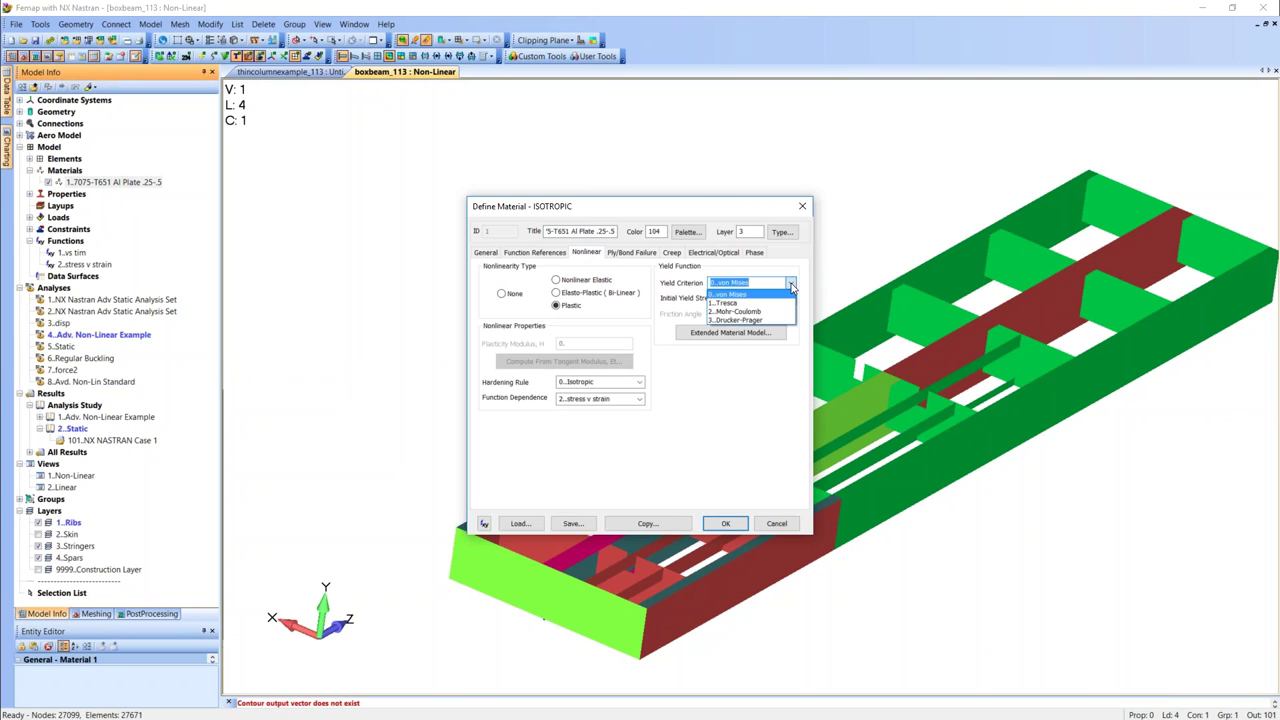
pyautogui.click(791, 286)
pyautogui.moveTo(766, 298); pyautogui.dragTo(731, 302)
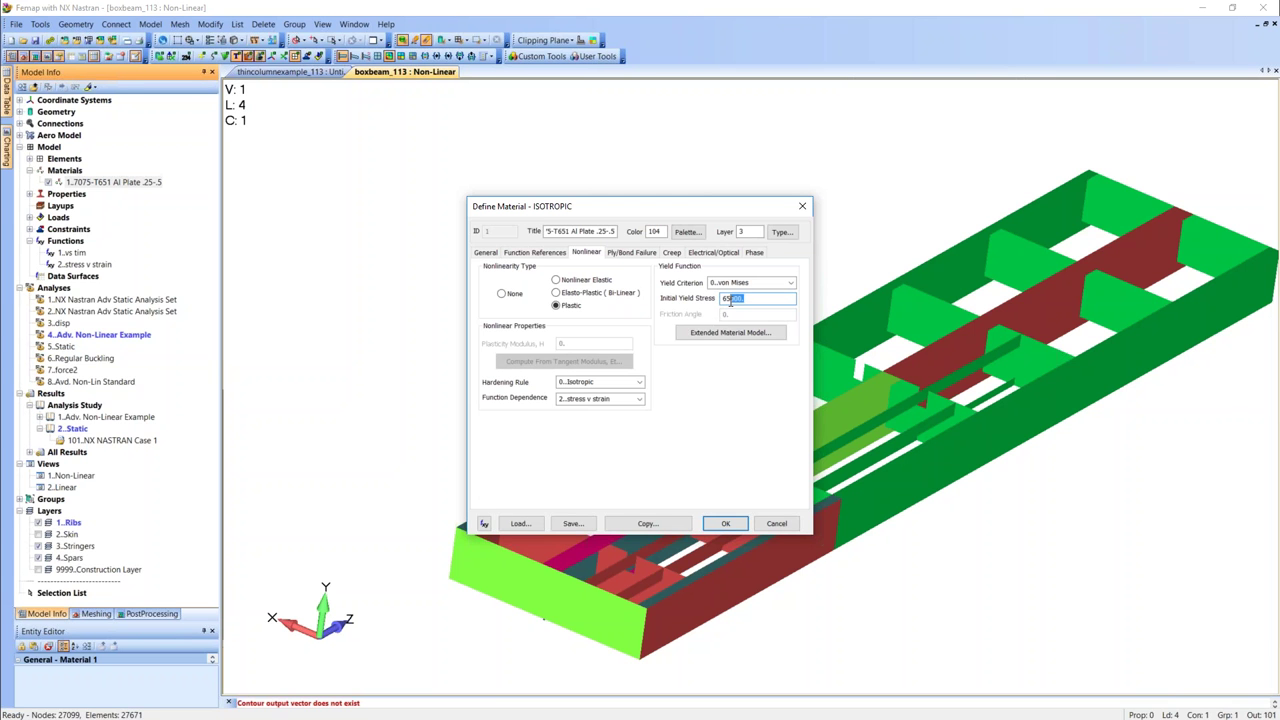
pyautogui.click(640, 400)
pyautogui.click(640, 400)
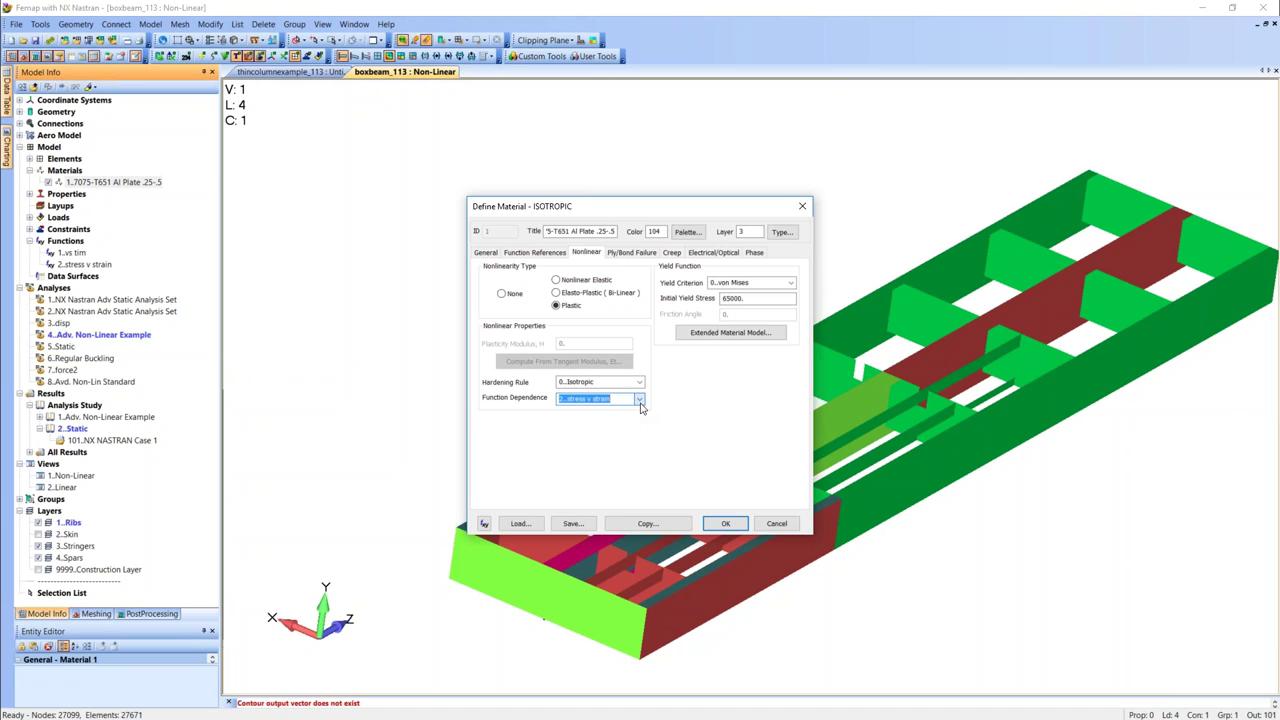
pyautogui.click(773, 522)
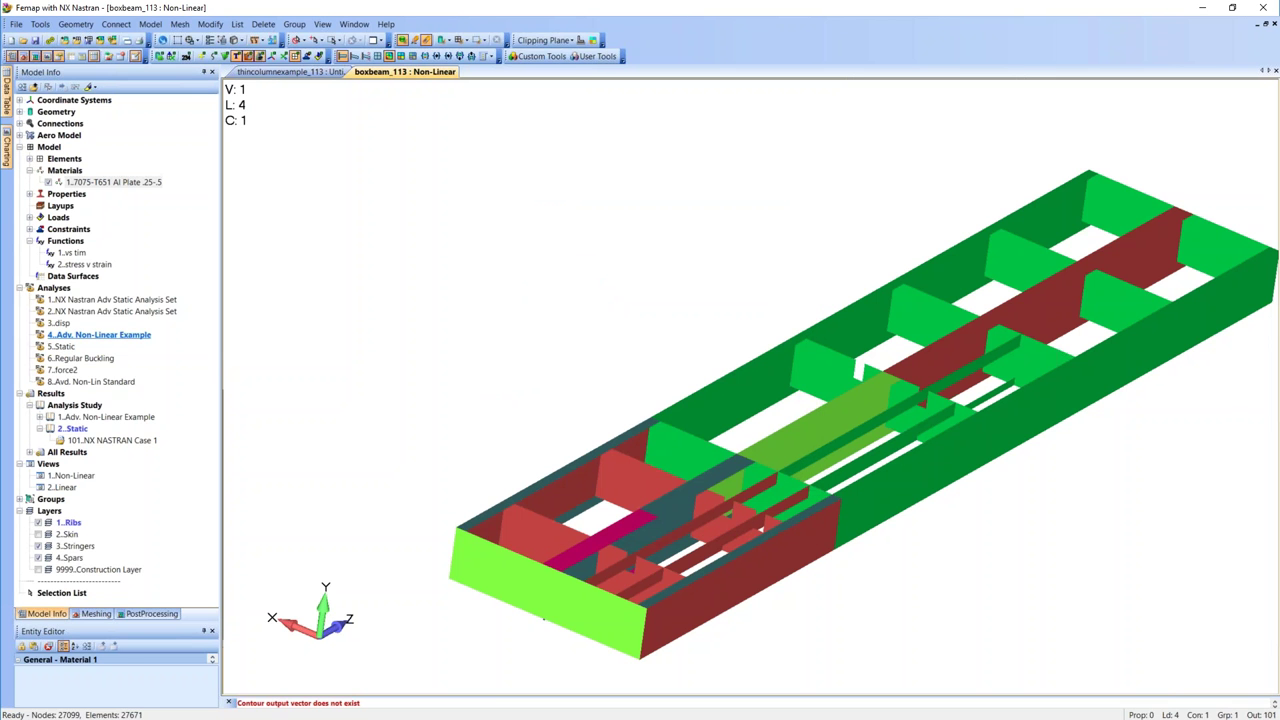
# - Review the stress v strain function's curve and its data points at strains of 0.008 and 0.15
pyautogui.rightClick(75, 265)
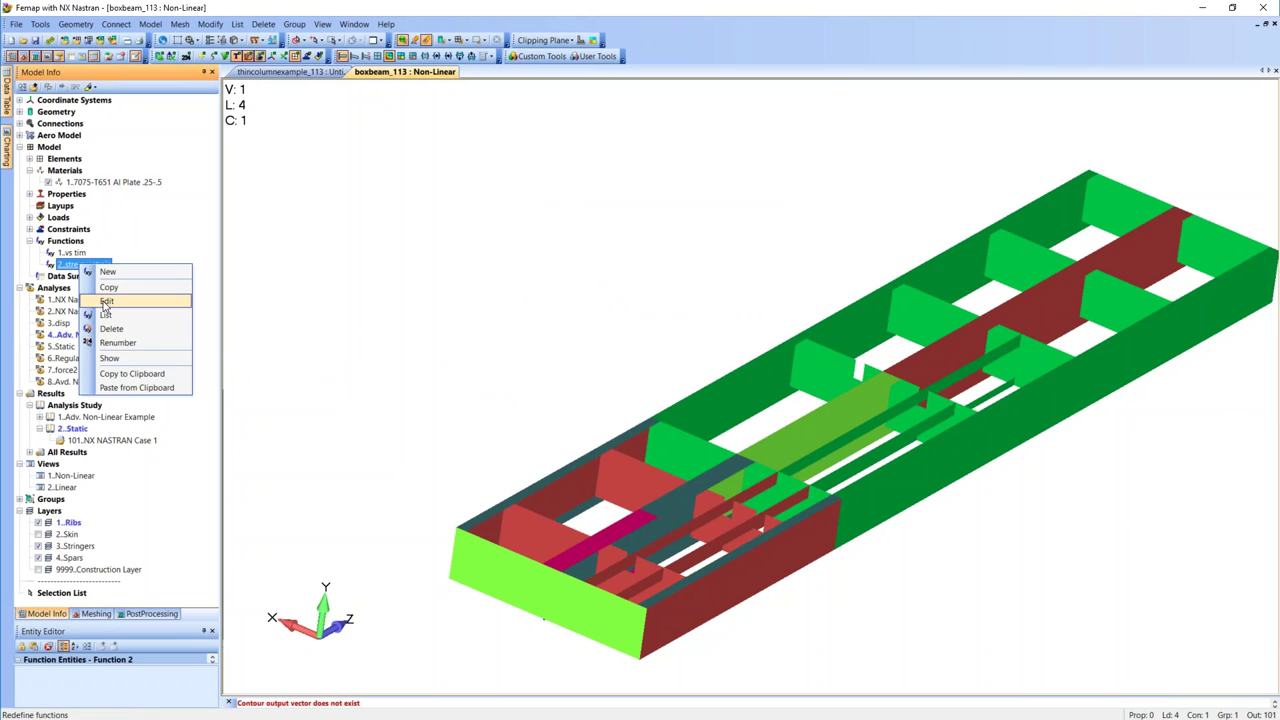
pyautogui.click(104, 305)
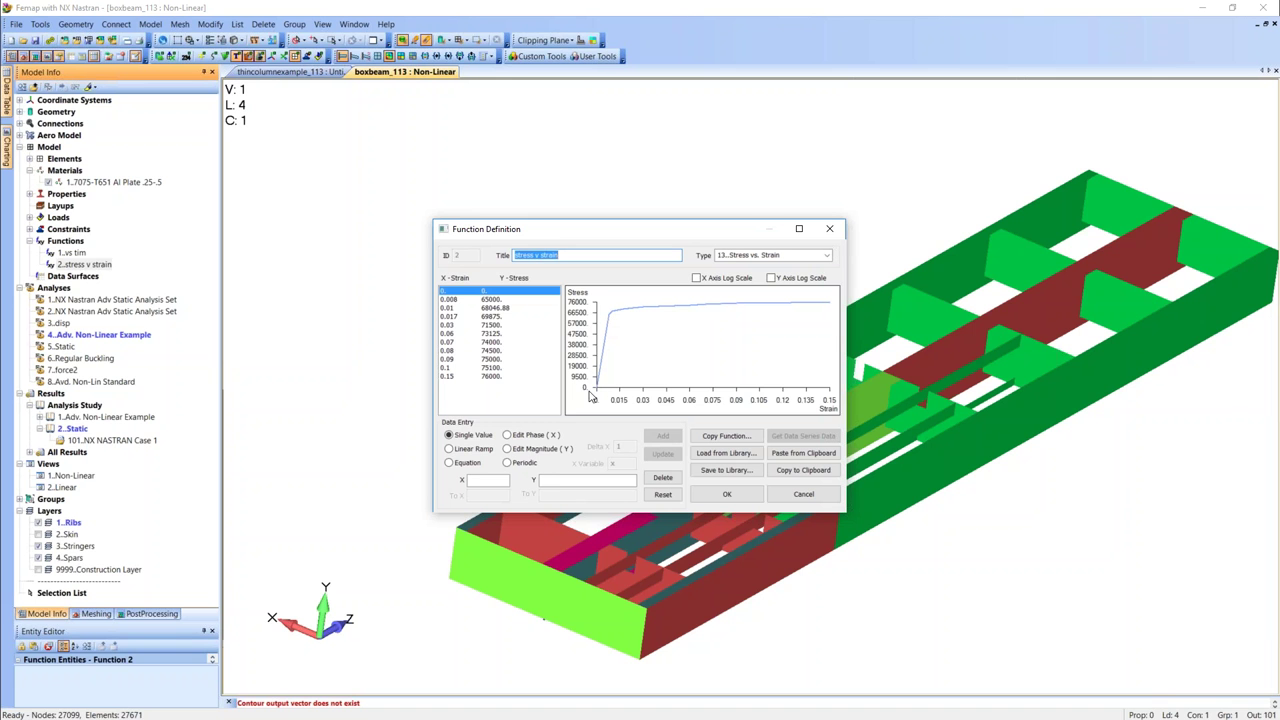
pyautogui.click(517, 300)
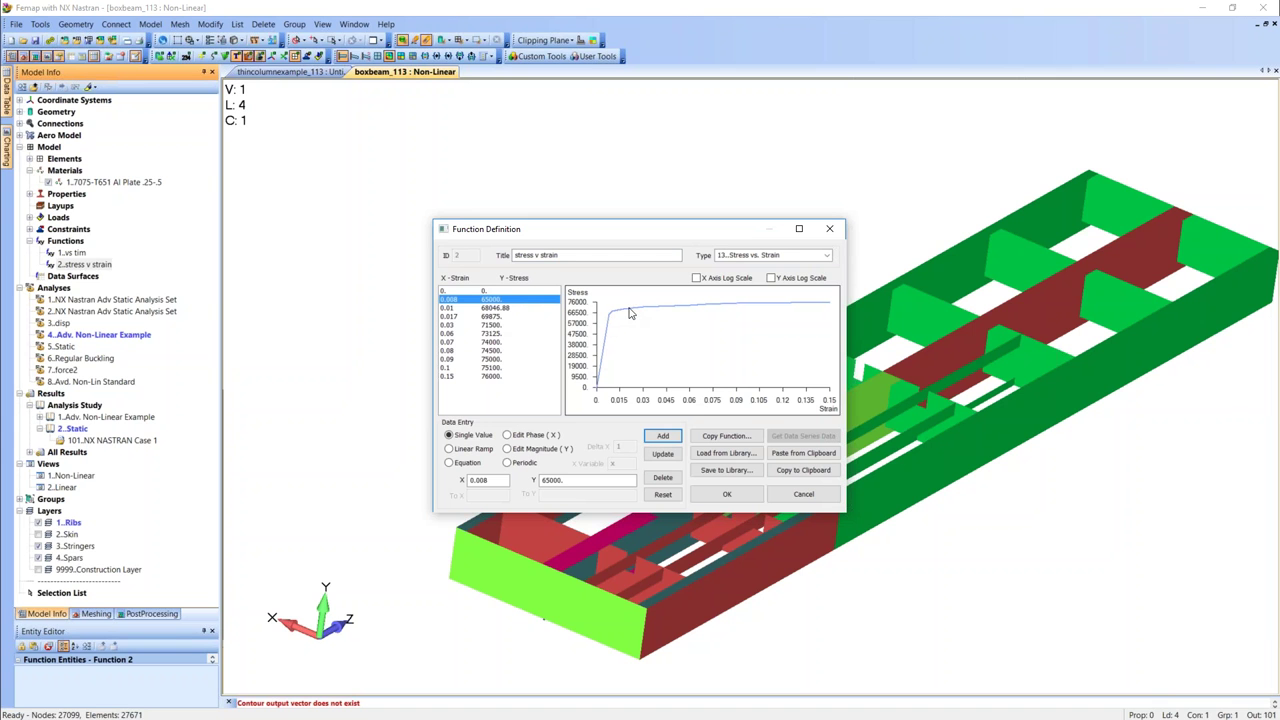
pyautogui.click(498, 376)
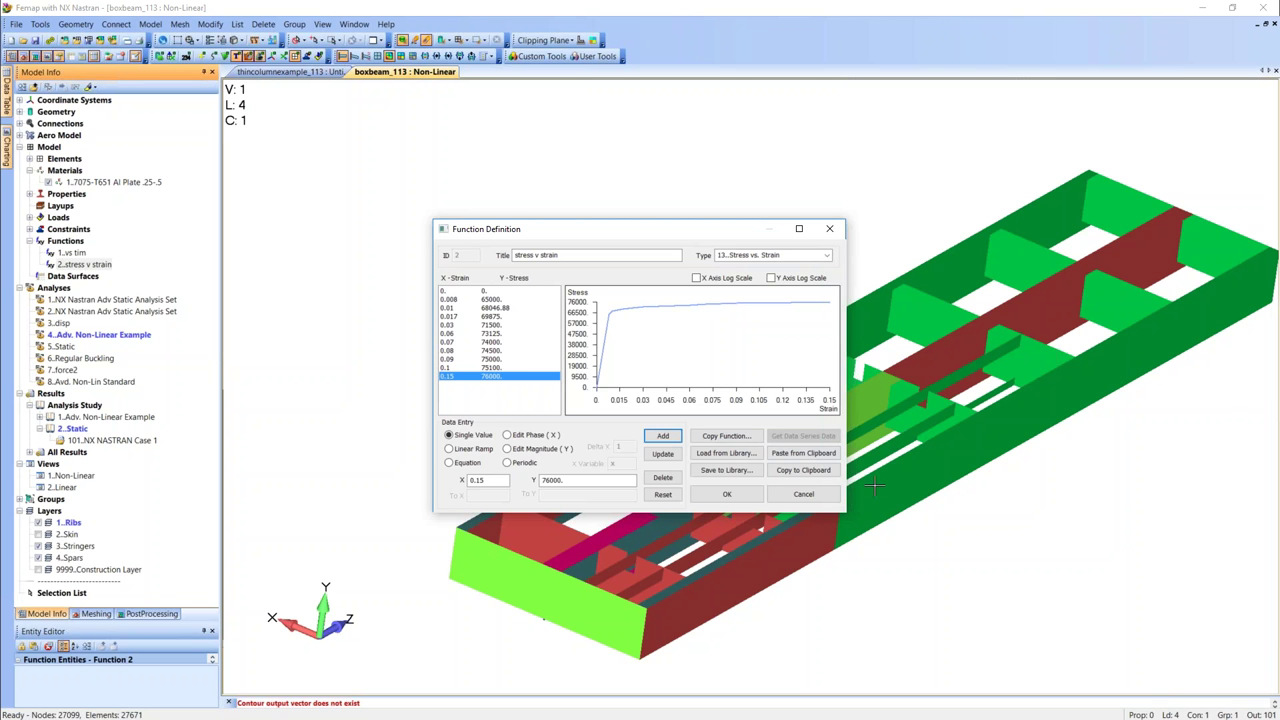
pyautogui.click(804, 494)
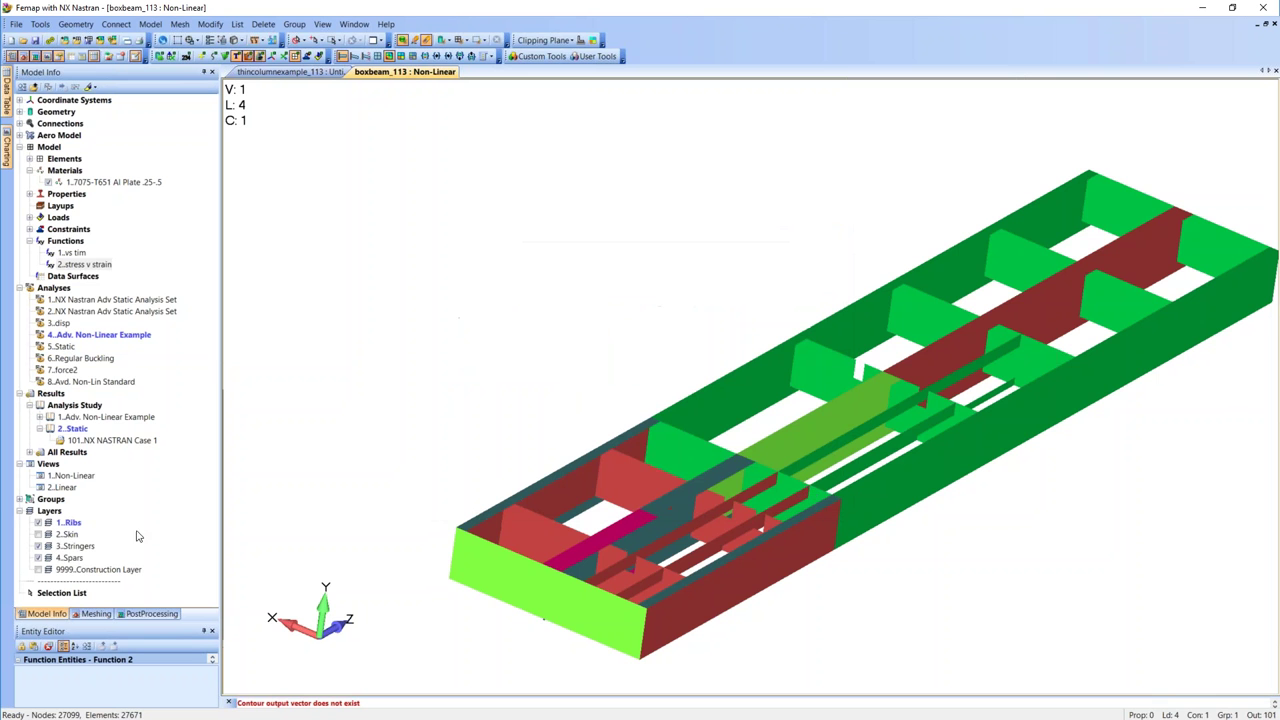
# - Show the Skin layer and display the deformed minor stress contour for Case 1 Time 100 of the Adv. Non-Linear Example
pyautogui.click(38, 534)
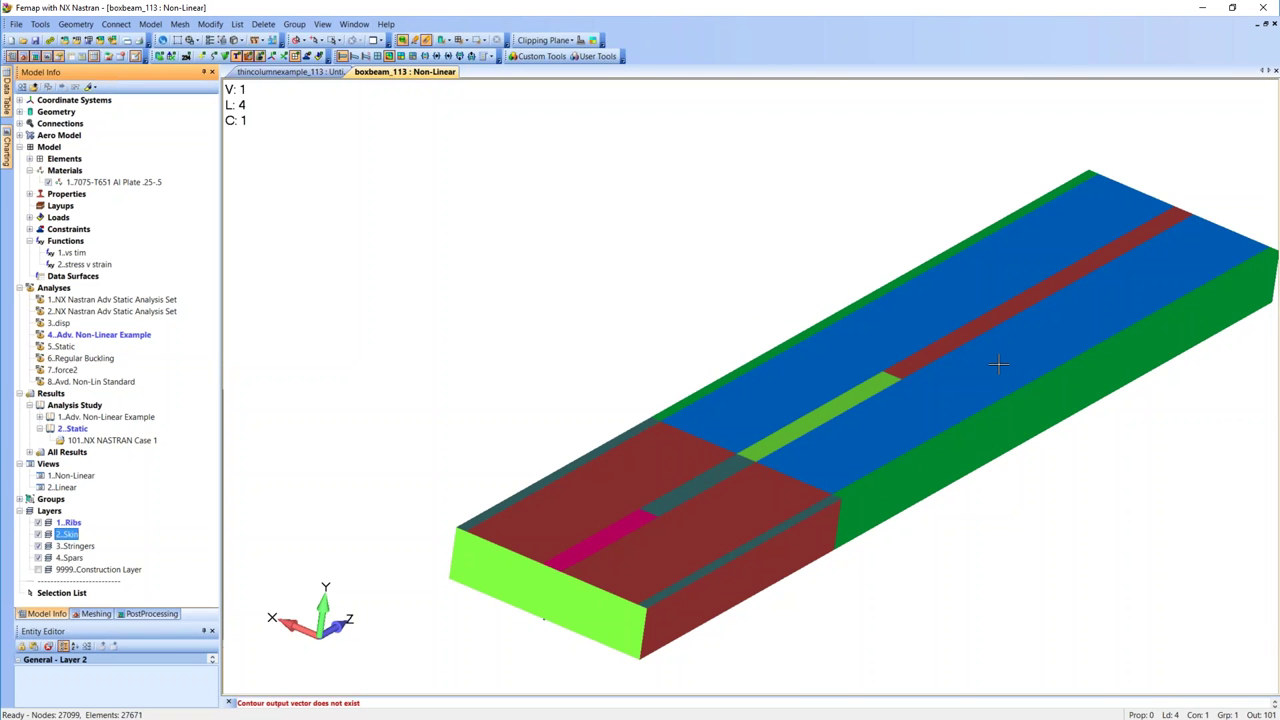
pyautogui.moveTo(994, 363); pyautogui.dragTo(930, 358, button='middle')
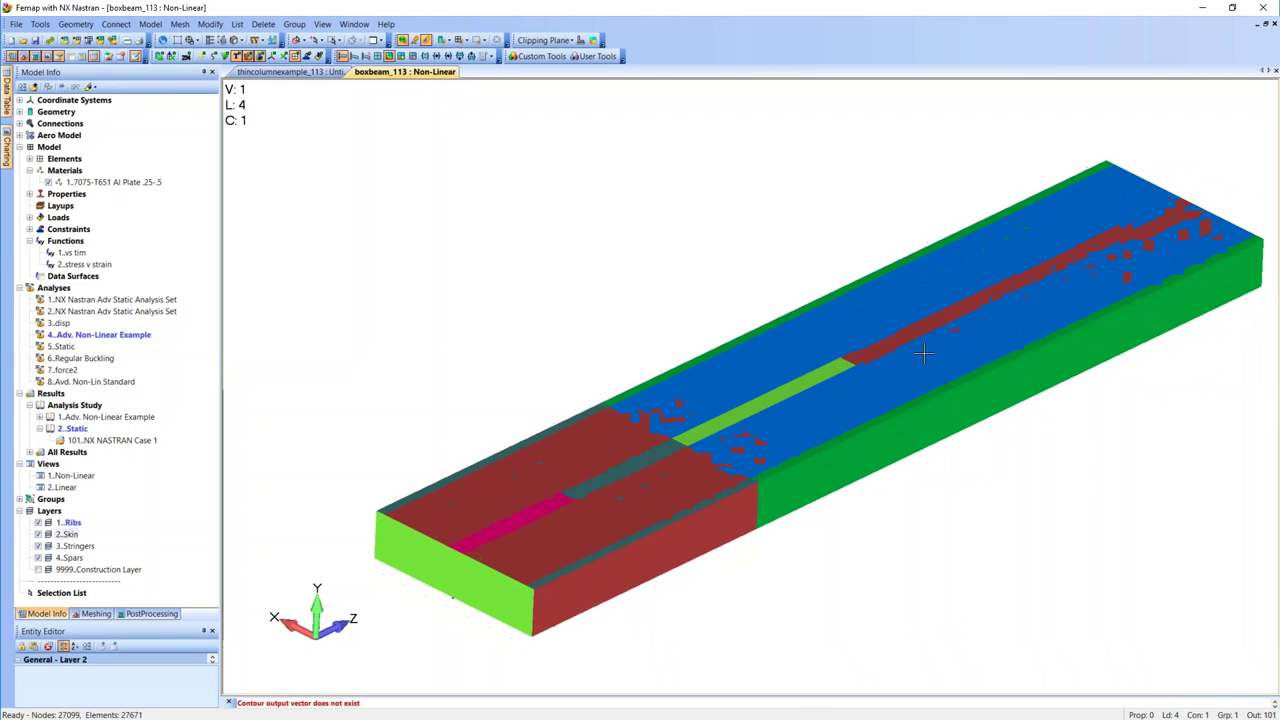
pyautogui.click(40, 417)
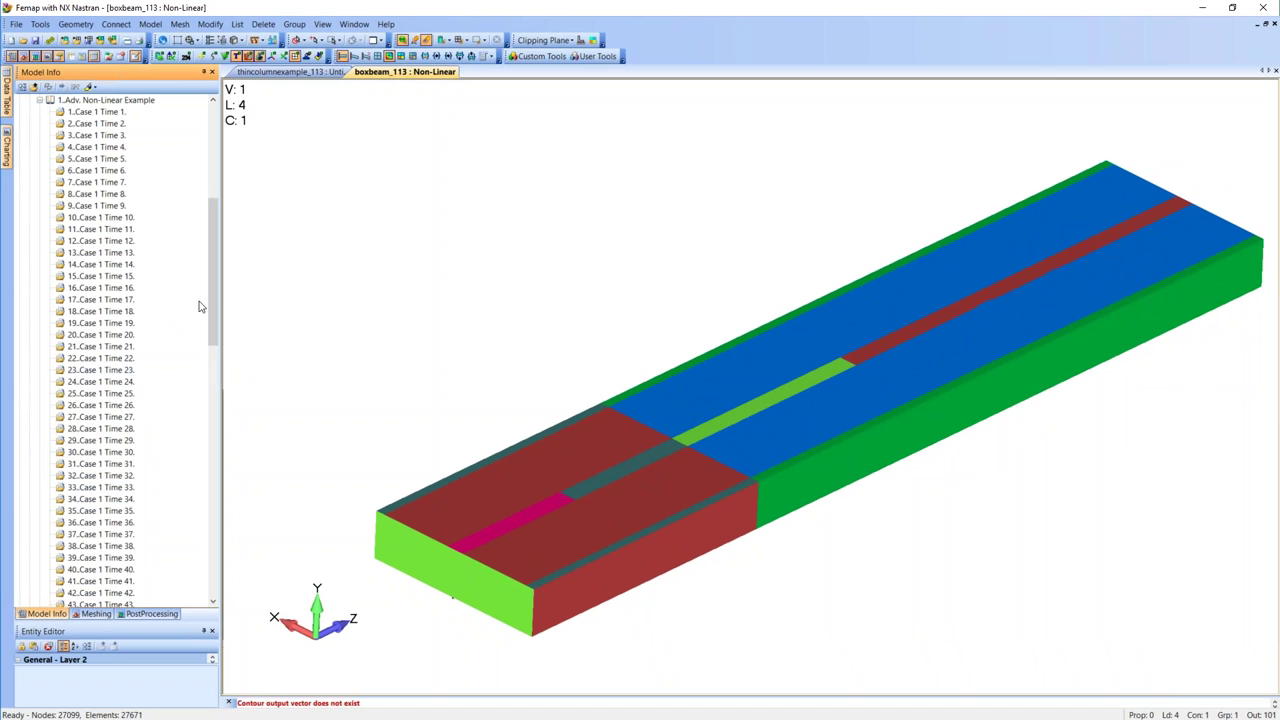
pyautogui.moveTo(203, 306); pyautogui.dragTo(184, 450)
pyautogui.scroll(-10, 180, 490)
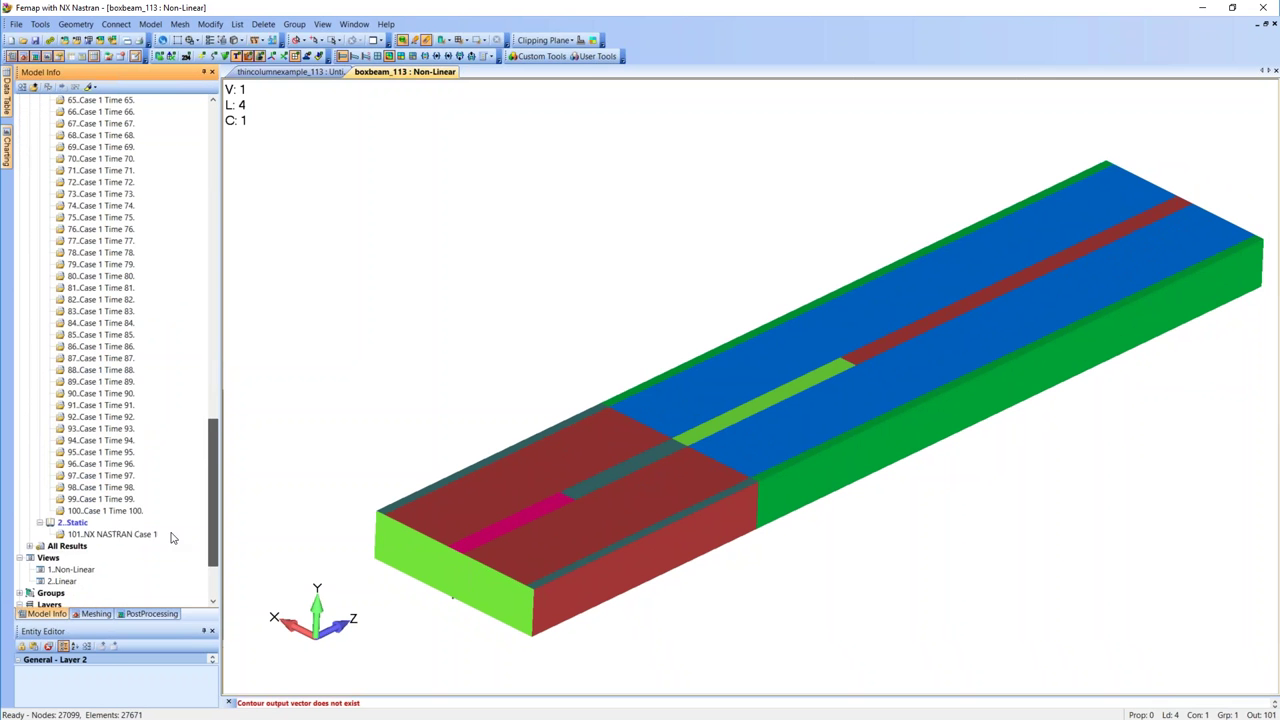
pyautogui.click(140, 475)
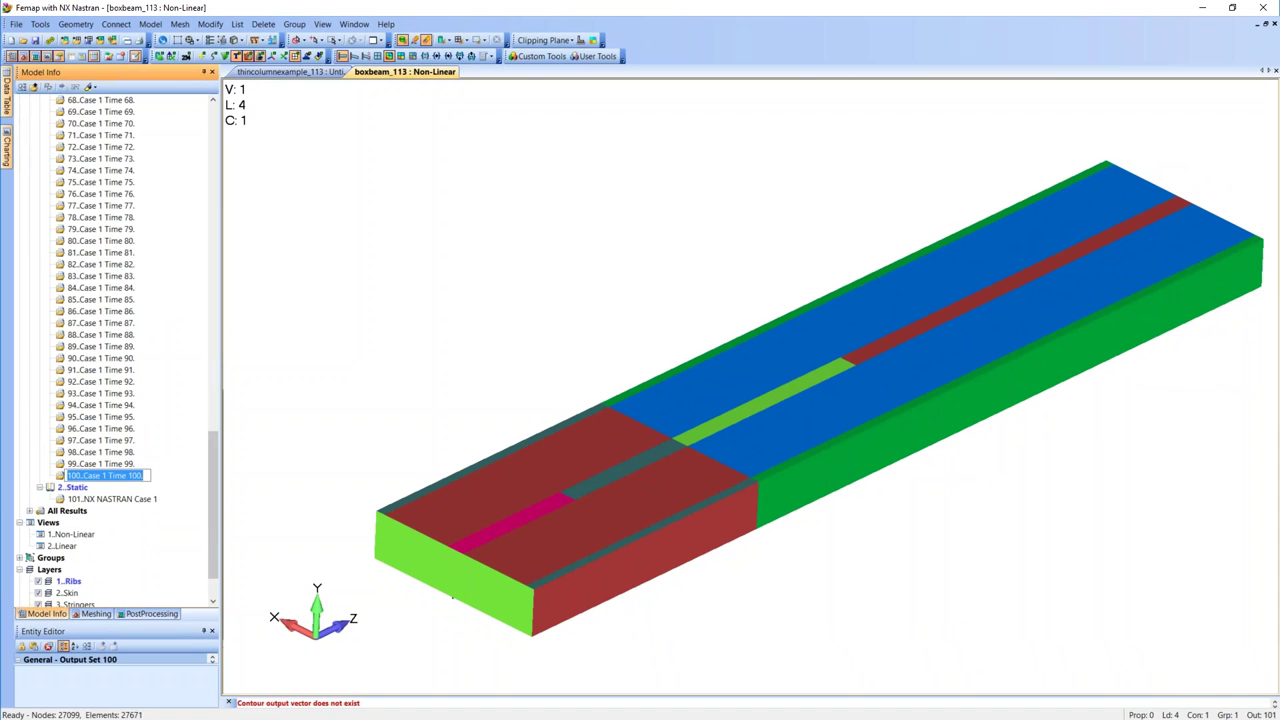
pyautogui.click(136, 453)
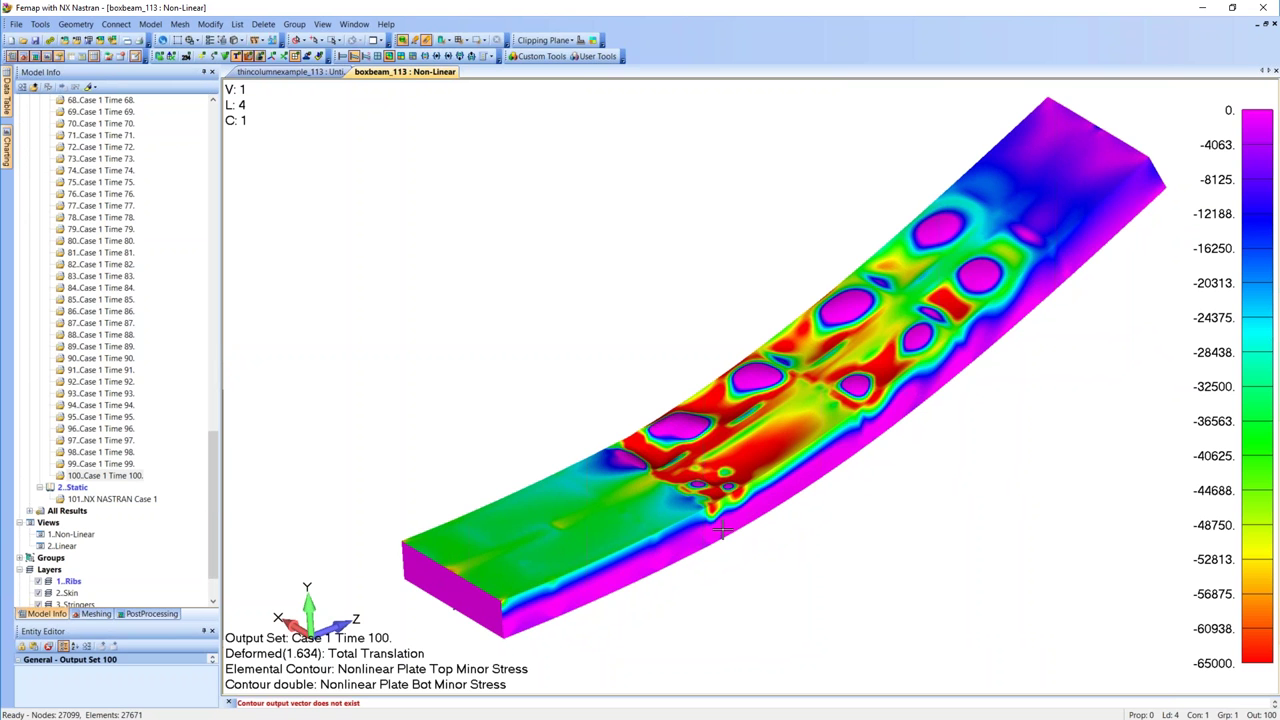
# - Examine the minor stress contour on the deformed box beam's skin from both sides and up close
pyautogui.moveTo(722, 531); pyautogui.dragTo(846, 525, button='middle')
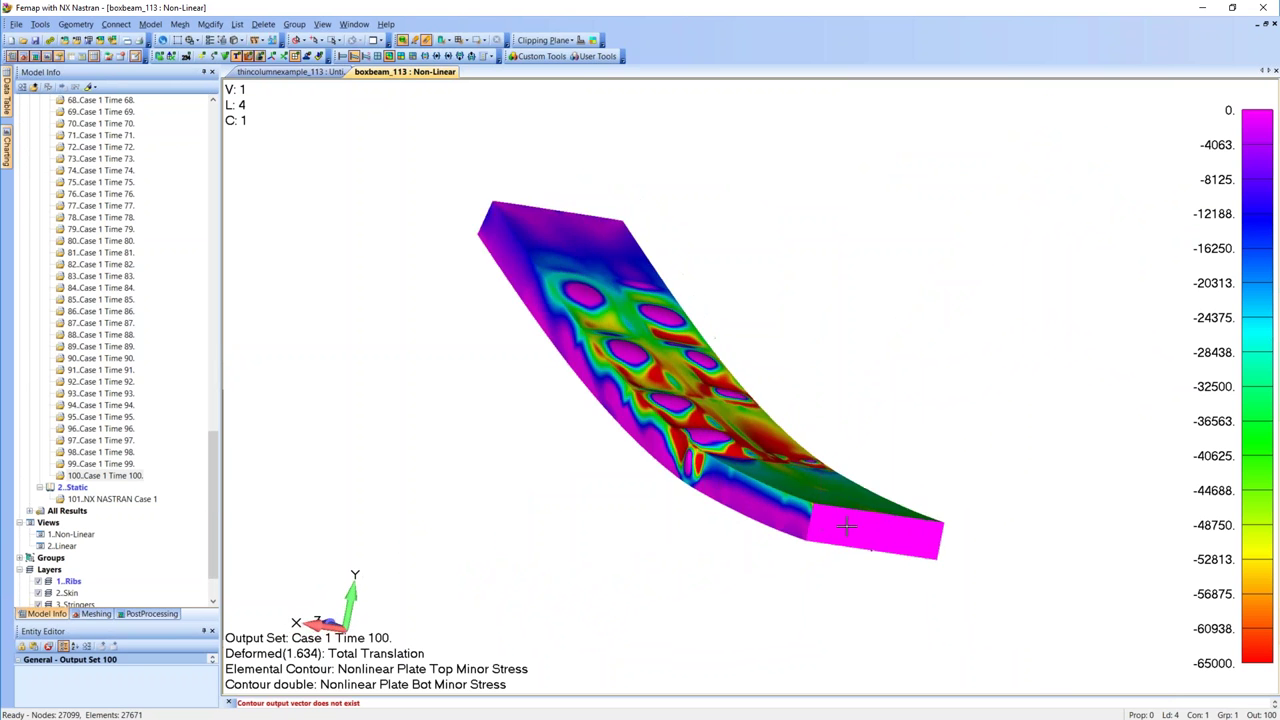
pyautogui.scroll(5, 846, 525)
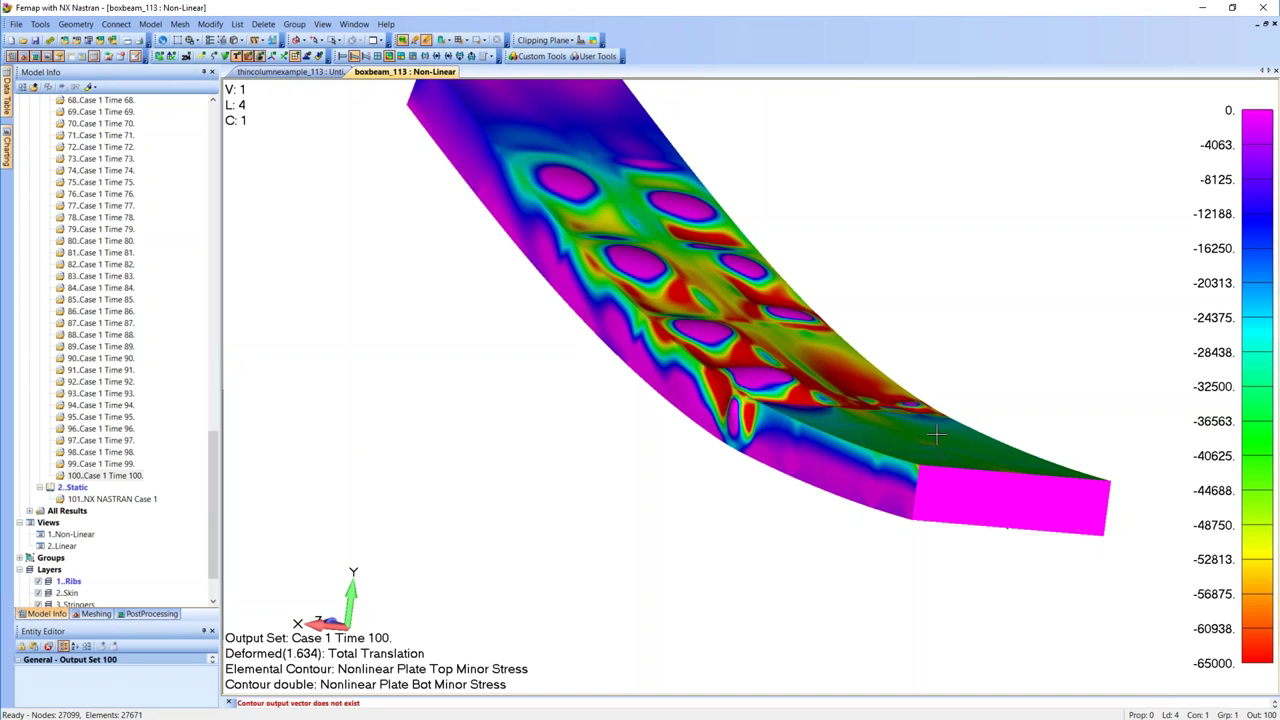
pyautogui.moveTo(940, 428); pyautogui.dragTo(927, 367, button='middle')
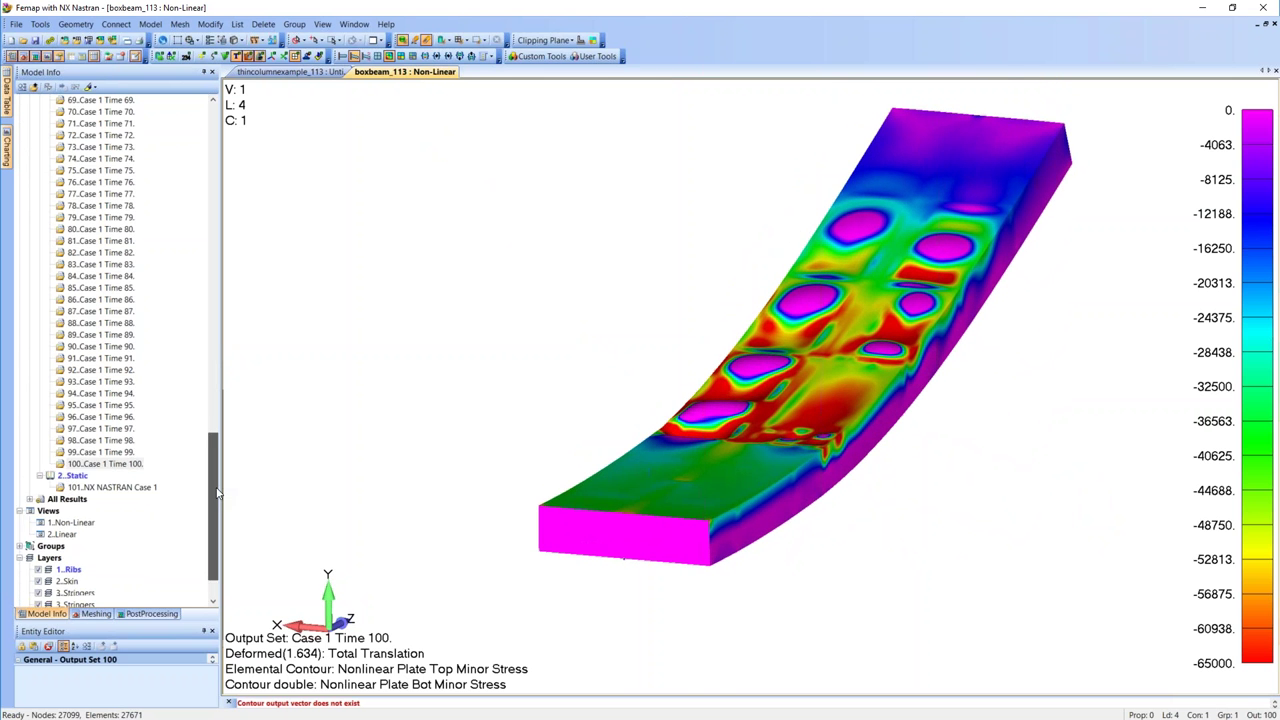
# - Hide the Skin layer and examine the Case 1 Time 100 stresses and deformation in the ribs, stringers and spars
pyautogui.scroll(-2, 217, 492)
pyautogui.click(67, 534)
pyautogui.click(38, 534)
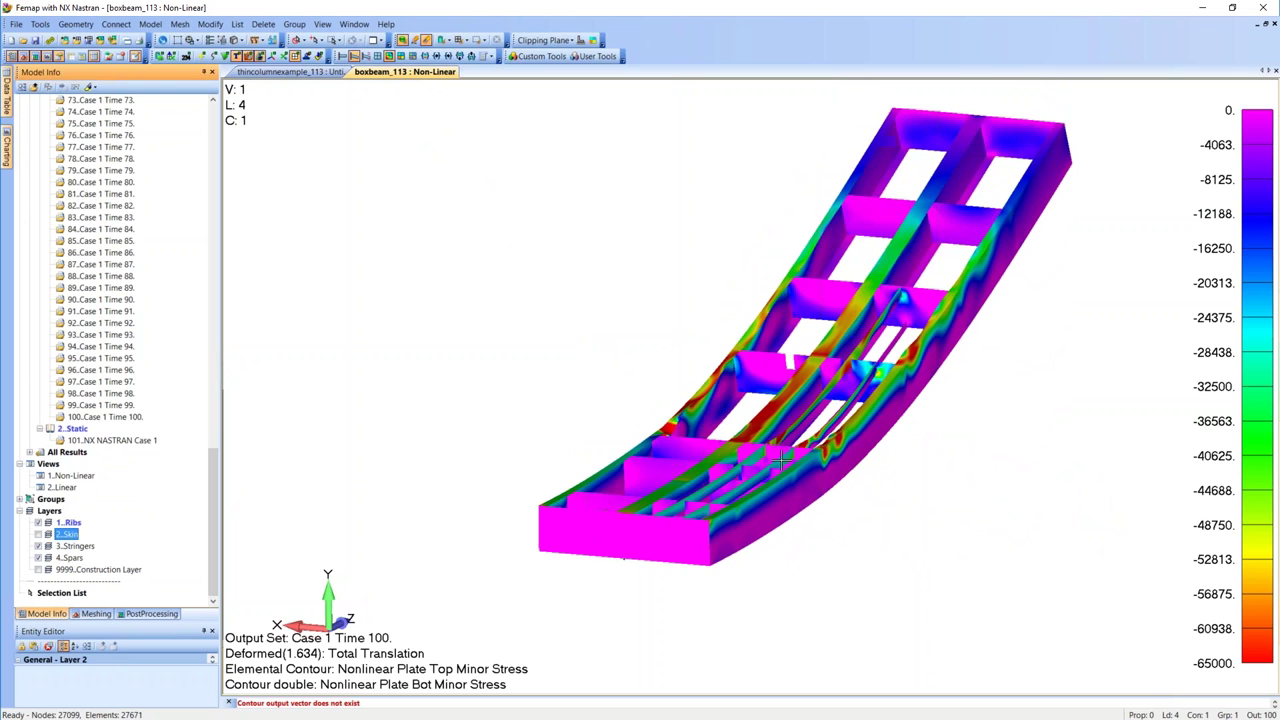
pyautogui.moveTo(800, 458); pyautogui.dragTo(863, 292, button='middle')
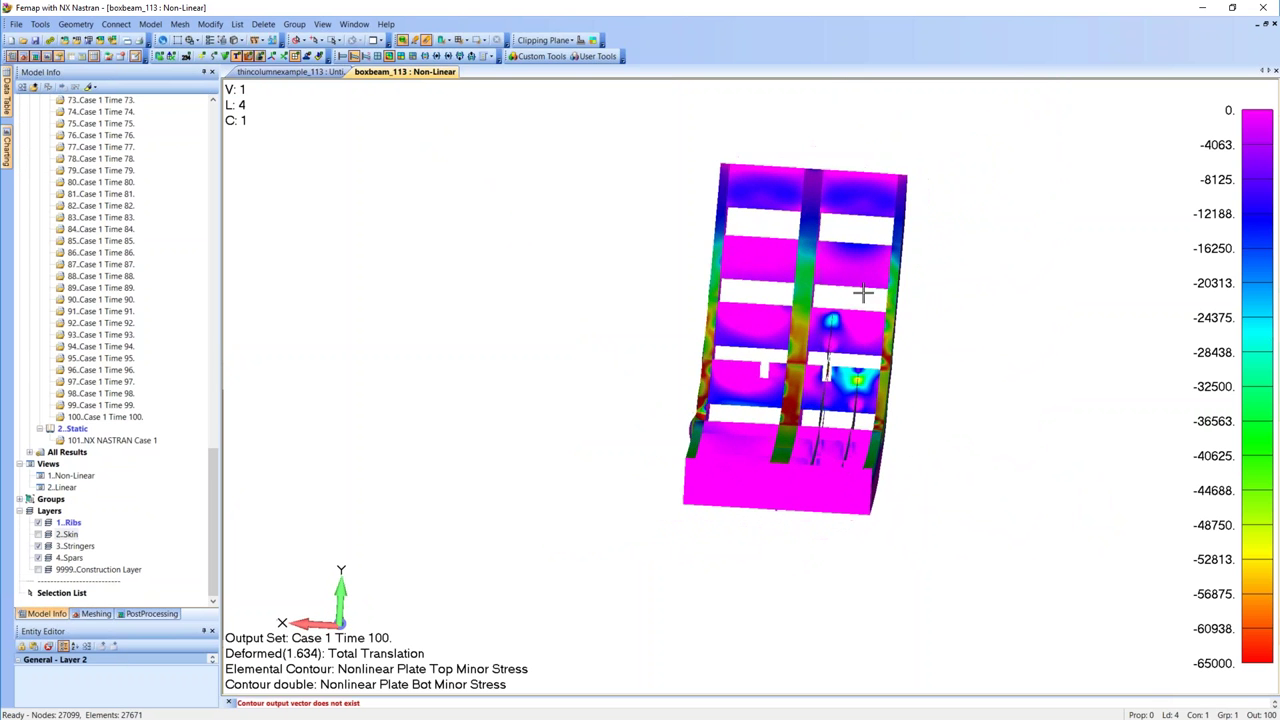
pyautogui.scroll(6, 863, 292)
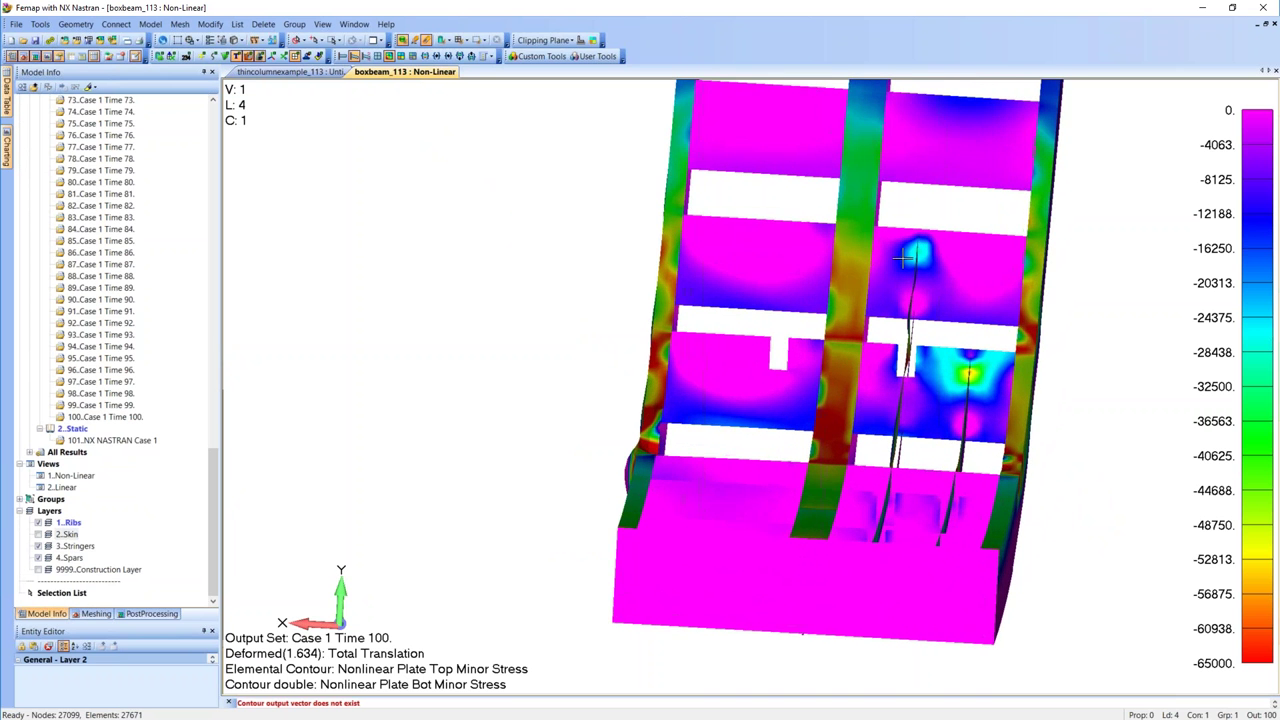
pyautogui.moveTo(904, 258); pyautogui.dragTo(911, 395, button='middle')
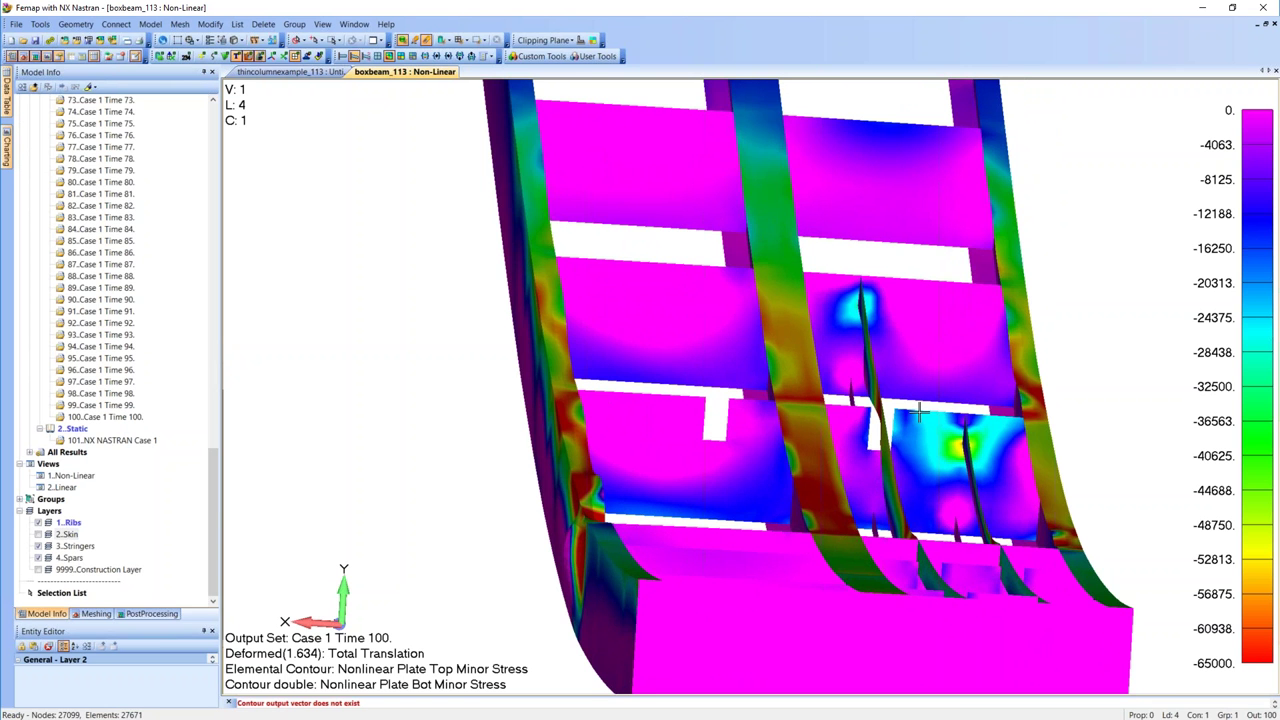
pyautogui.moveTo(919, 411); pyautogui.dragTo(997, 357, button='middle')
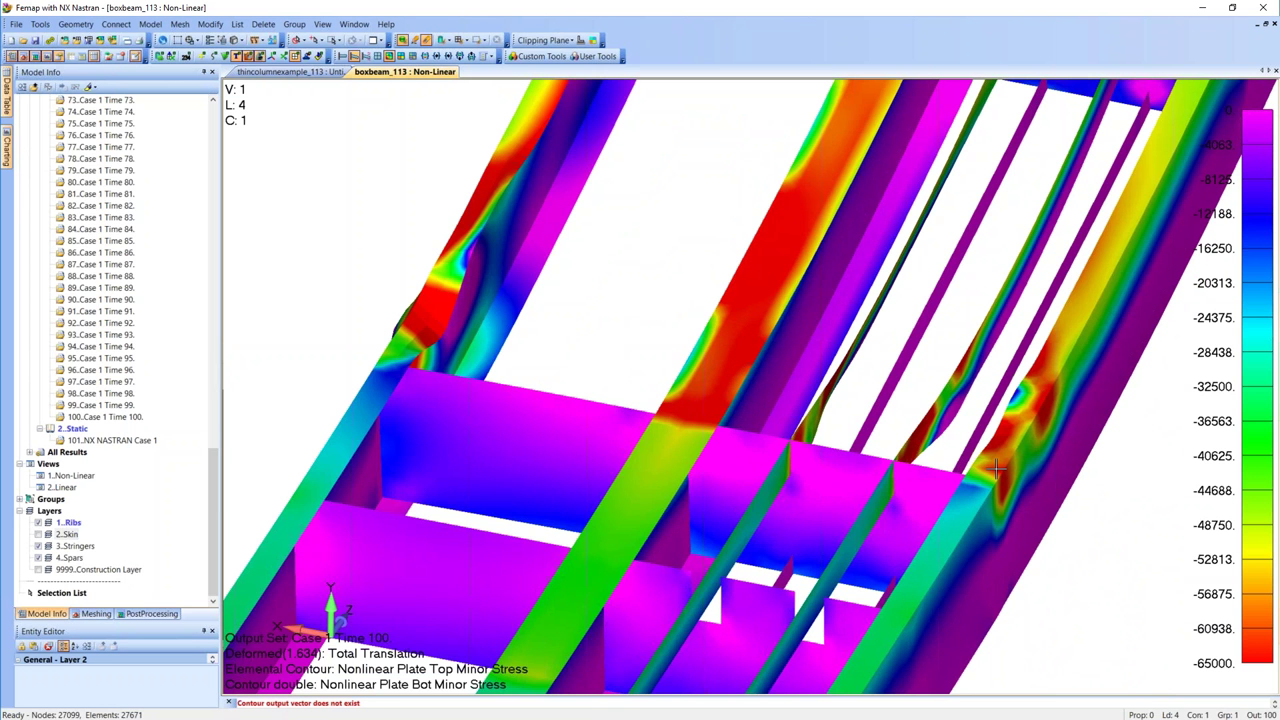
pyautogui.moveTo(997, 467); pyautogui.dragTo(975, 480, button='middle')
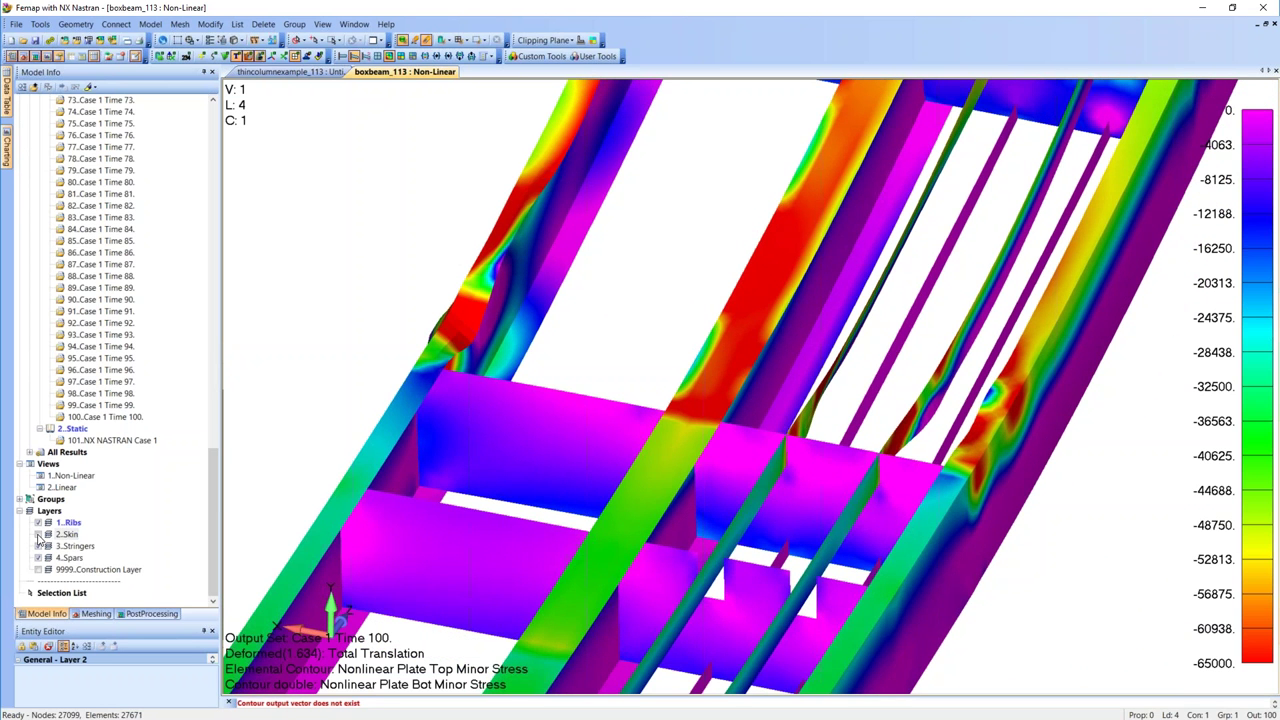
# - Restore the Skin layer and display the deformed minor stress contour for Case 1 Time 20 on the whole box beam
pyautogui.click(38, 535)
pyautogui.moveTo(797, 453); pyautogui.dragTo(266, 513, button='middle')
pyautogui.moveTo(212, 519); pyautogui.dragTo(211, 279)
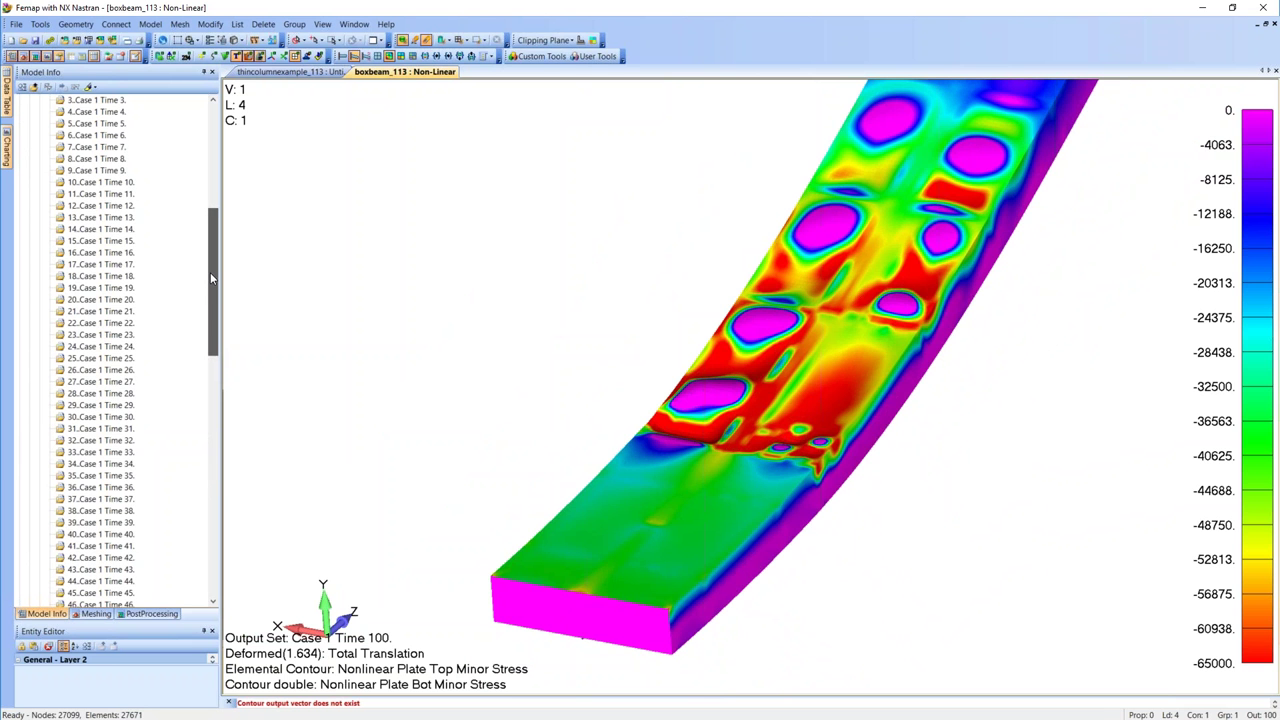
pyautogui.doubleClick(130, 300)
pyautogui.moveTo(1076, 468); pyautogui.dragTo(1043, 401, button='middle')
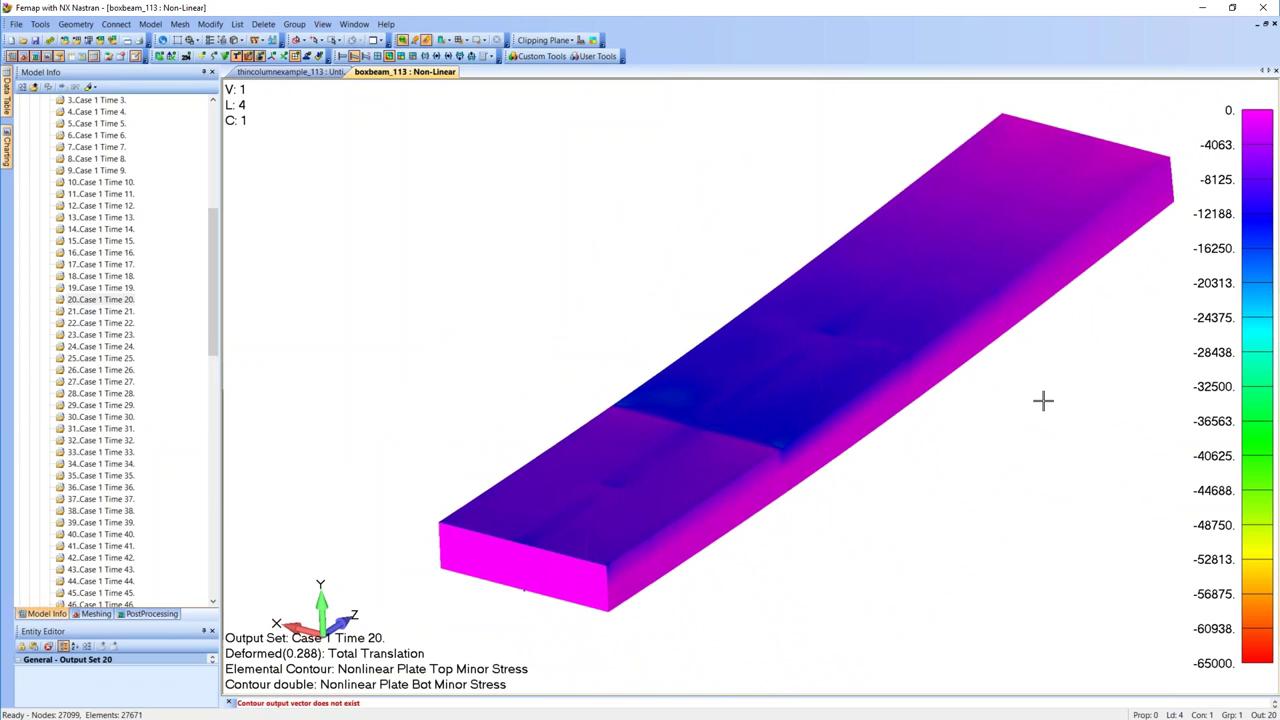
# - Step through the box beam's deformed minor stress contours from Case 1 Time 20 to Case 1 Time 59
pyautogui.press('pagedown')
pyautogui.press('pagedown')
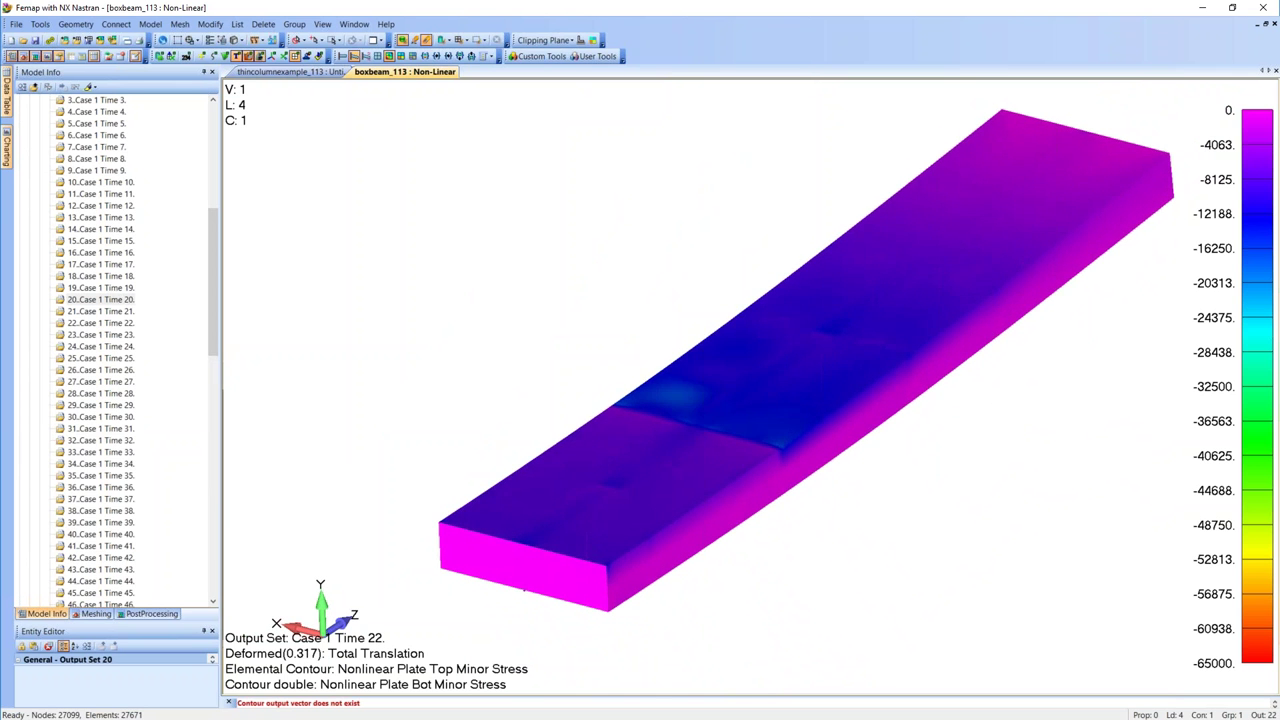
pyautogui.press('pagedown')
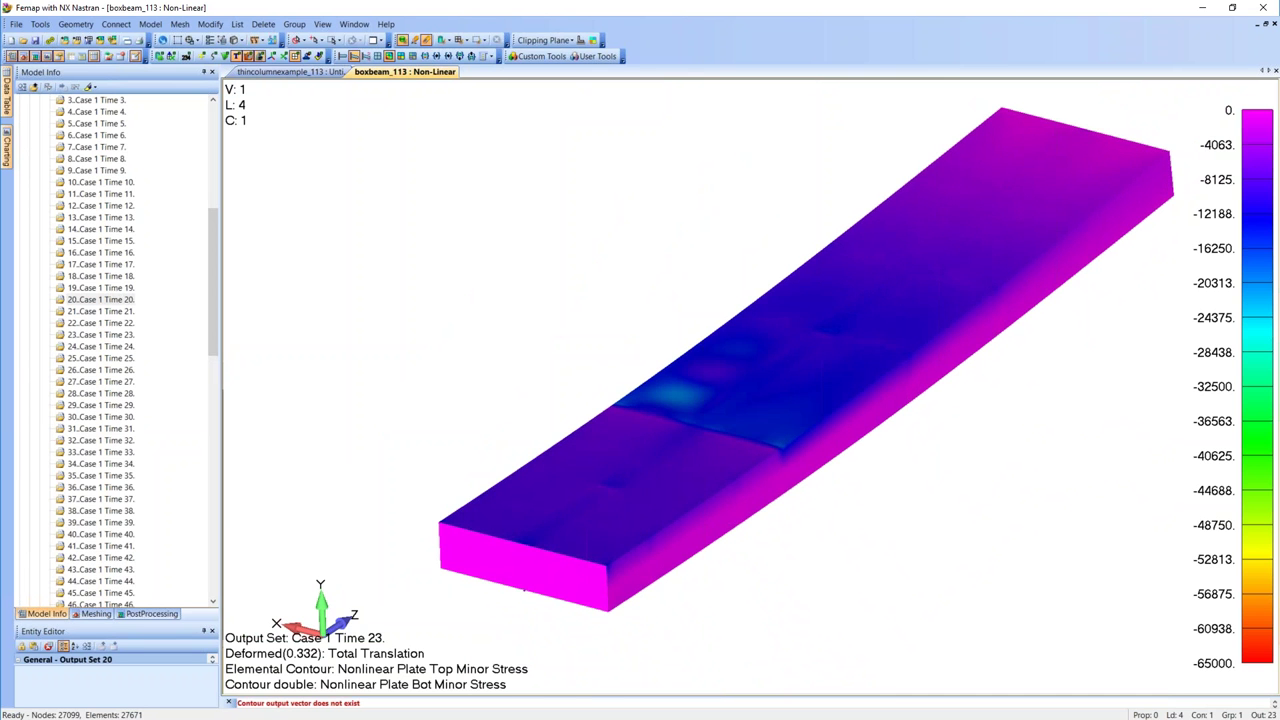
pyautogui.press('pagedown')
pyautogui.press('pagedown')
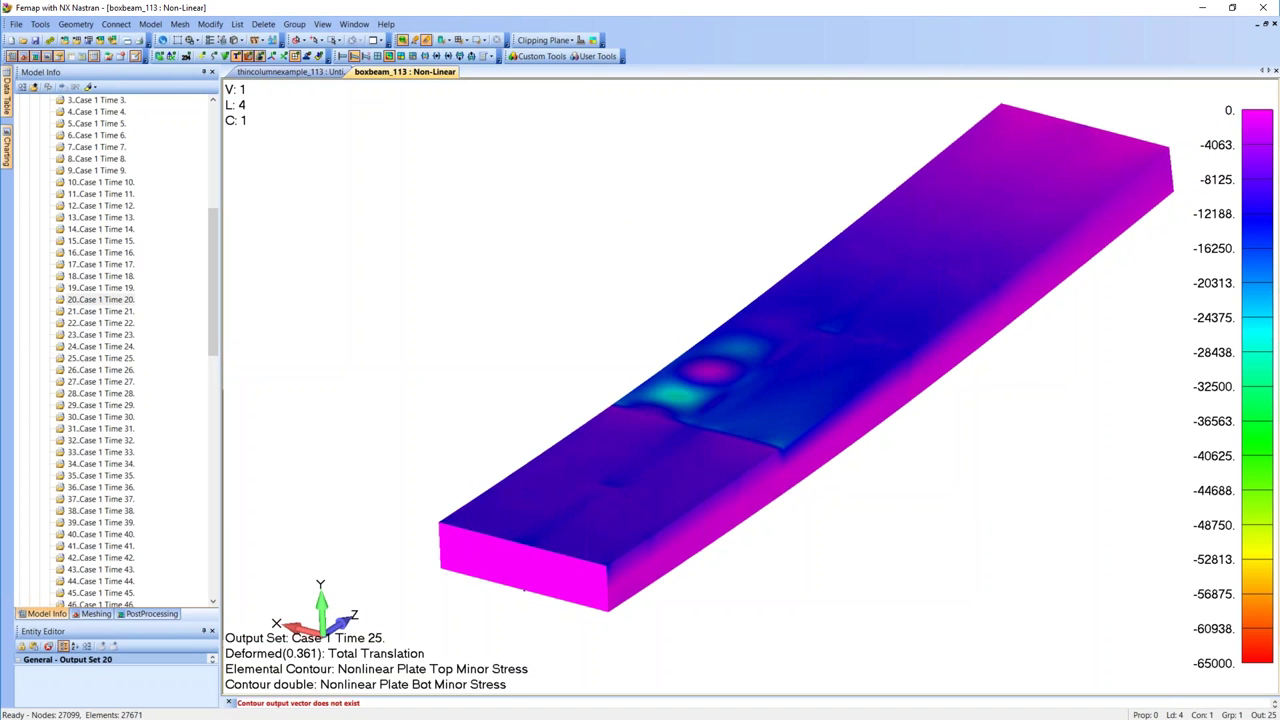
pyautogui.press('pagedown')
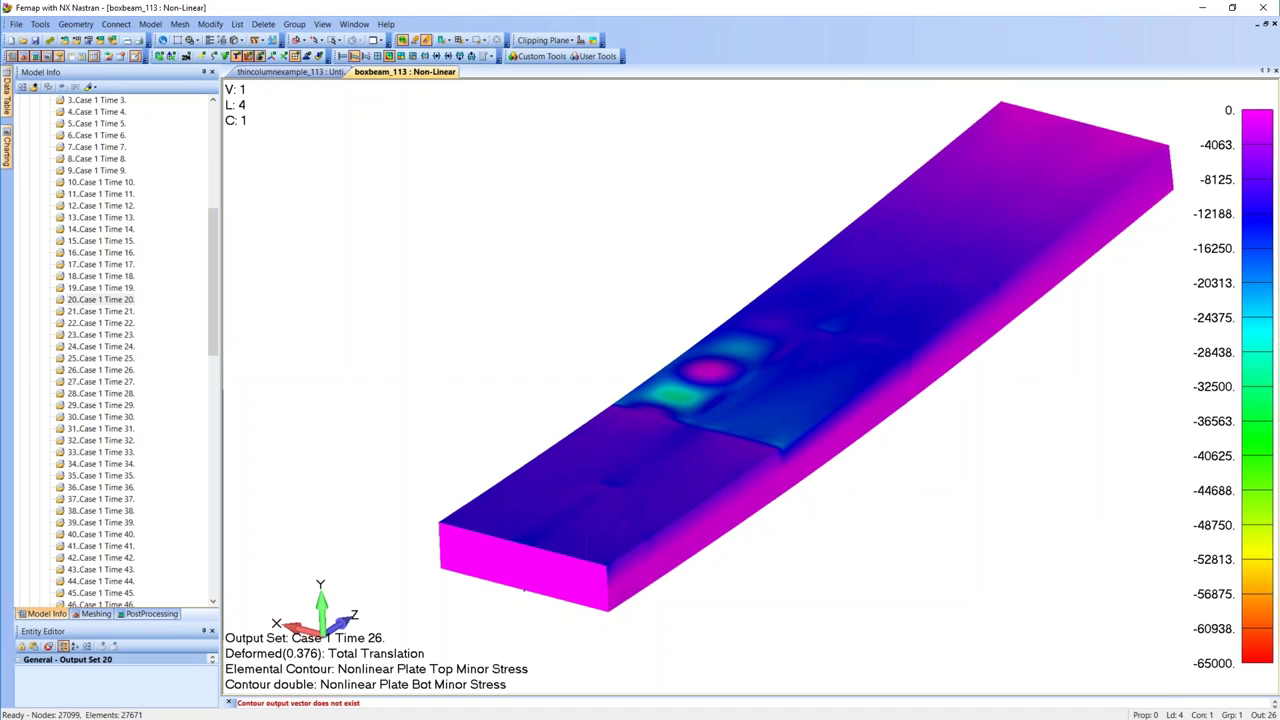
pyautogui.press('pagedown')
pyautogui.press('pagedown')
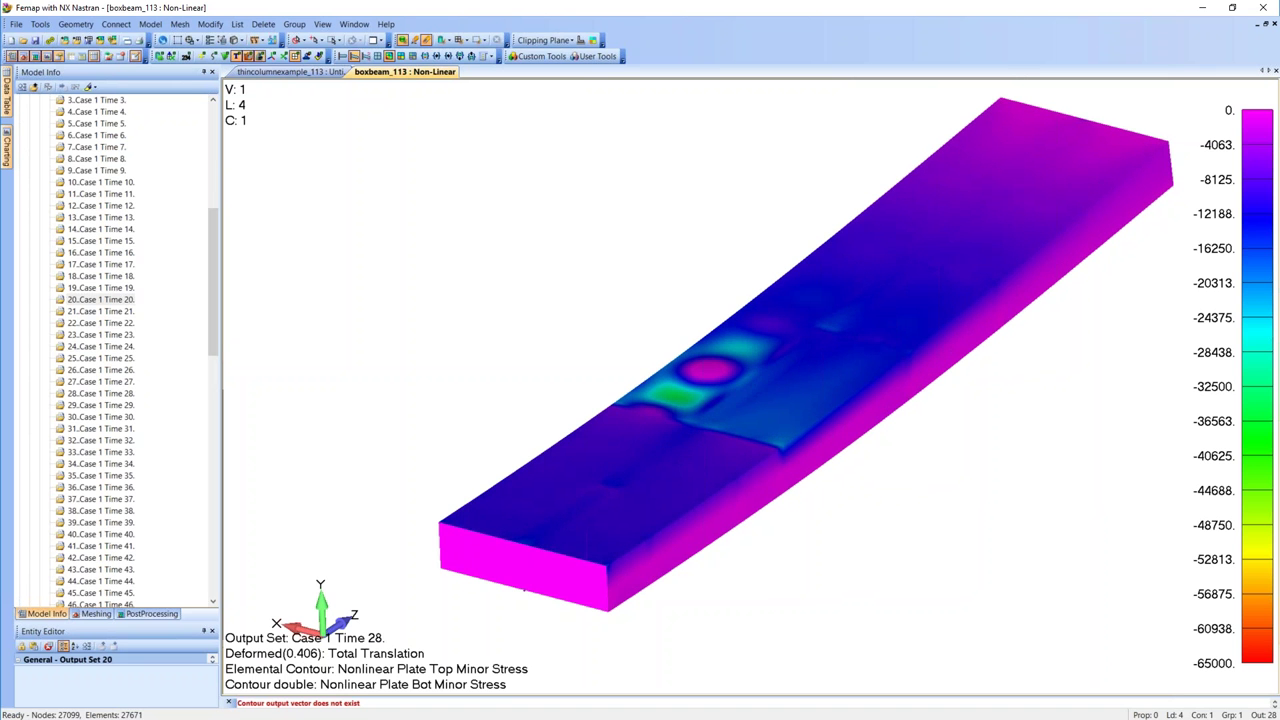
pyautogui.press('pagedown')
pyautogui.press('pagedown')
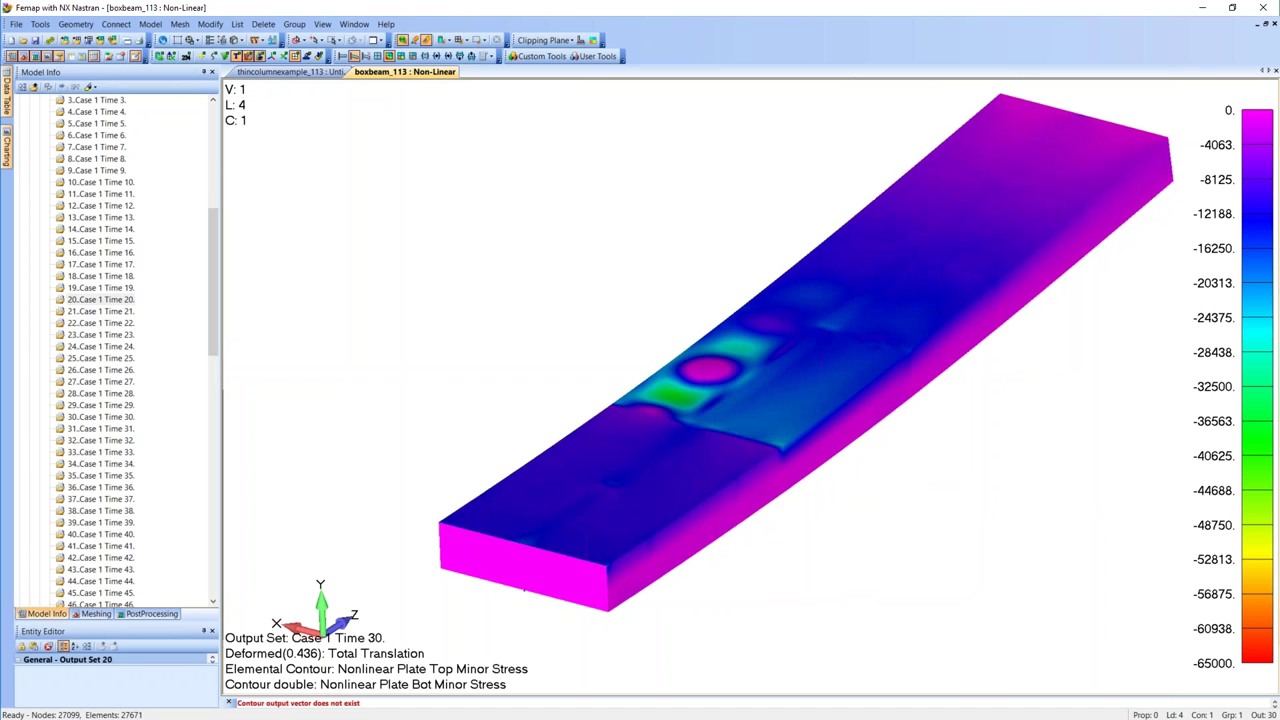
pyautogui.press('pagedown')
pyautogui.press('pagedown')
pyautogui.press('pagedown')
pyautogui.press('pagedown')
pyautogui.press('pagedown')
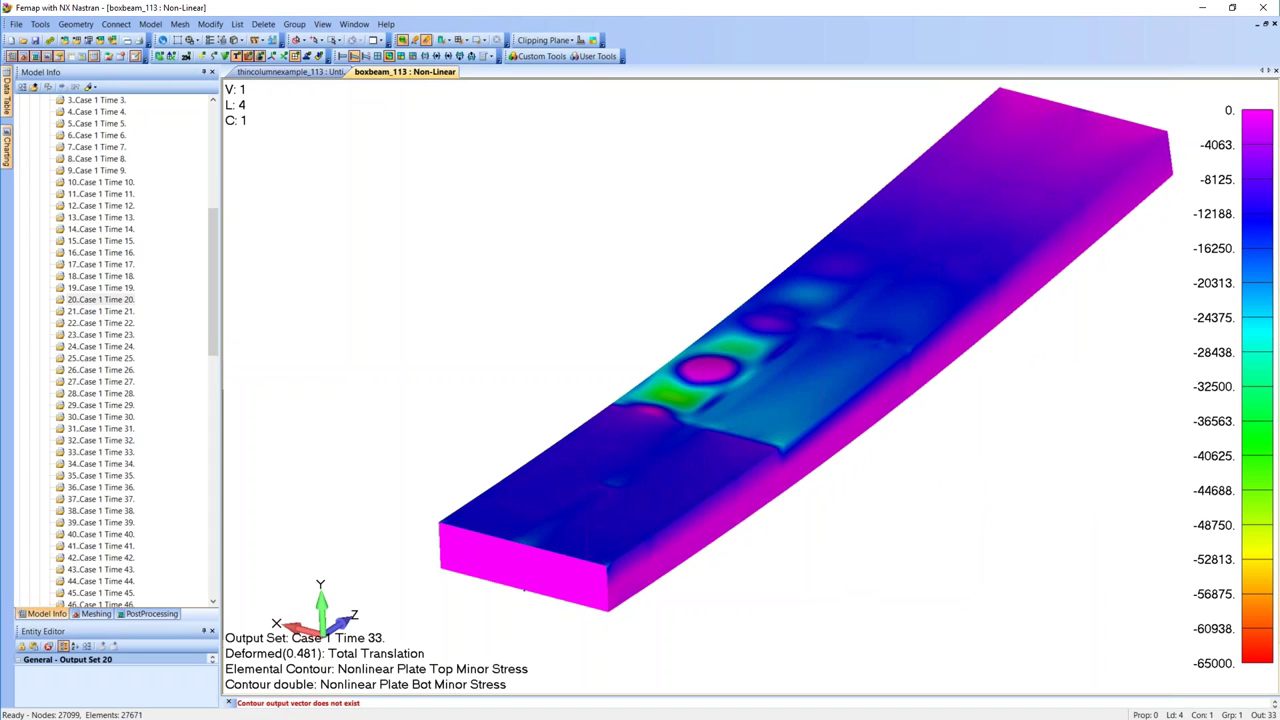
pyautogui.press('pagedown')
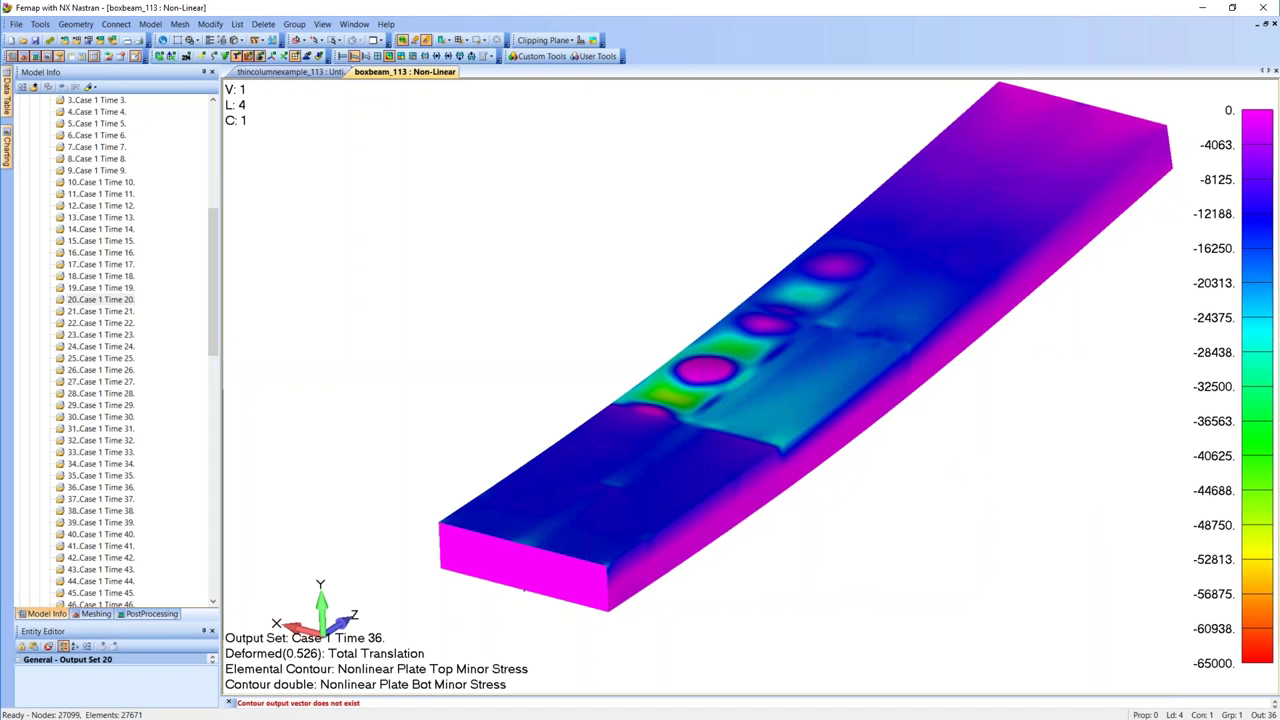
pyautogui.press('pagedown')
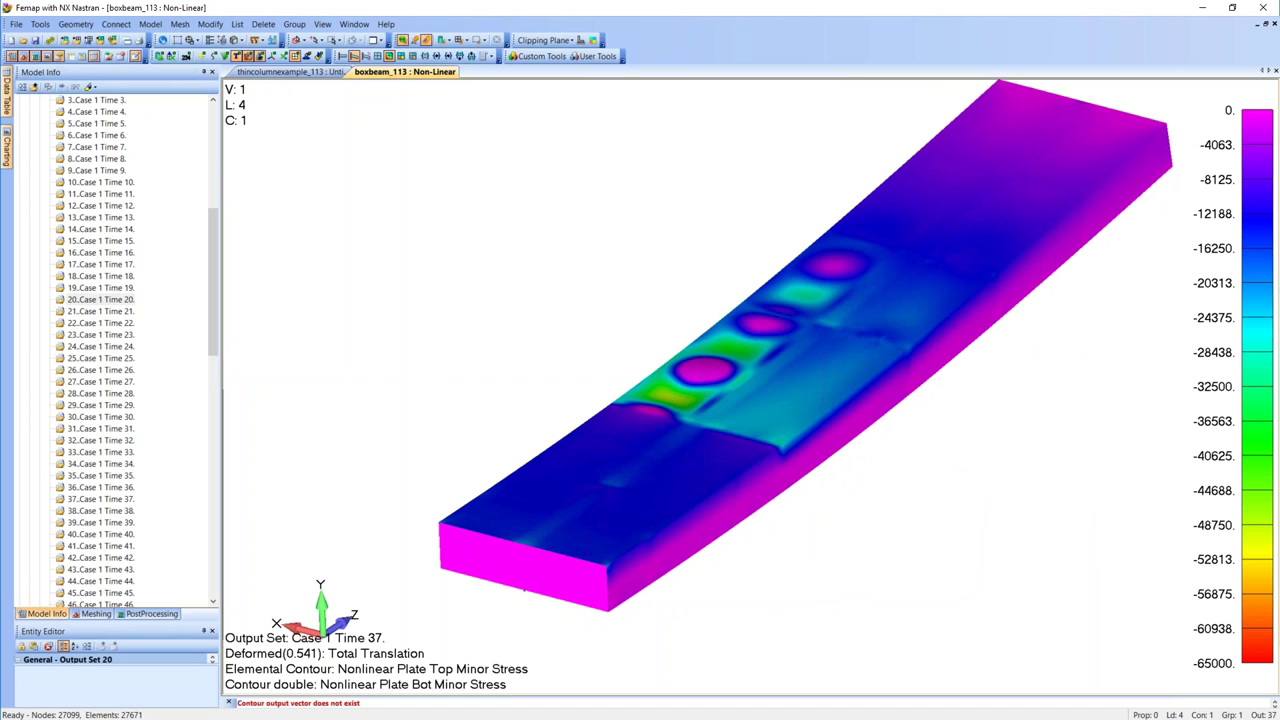
pyautogui.press('pagedown')
pyautogui.press('pagedown')
pyautogui.press('pagedown')
pyautogui.press('pagedown')
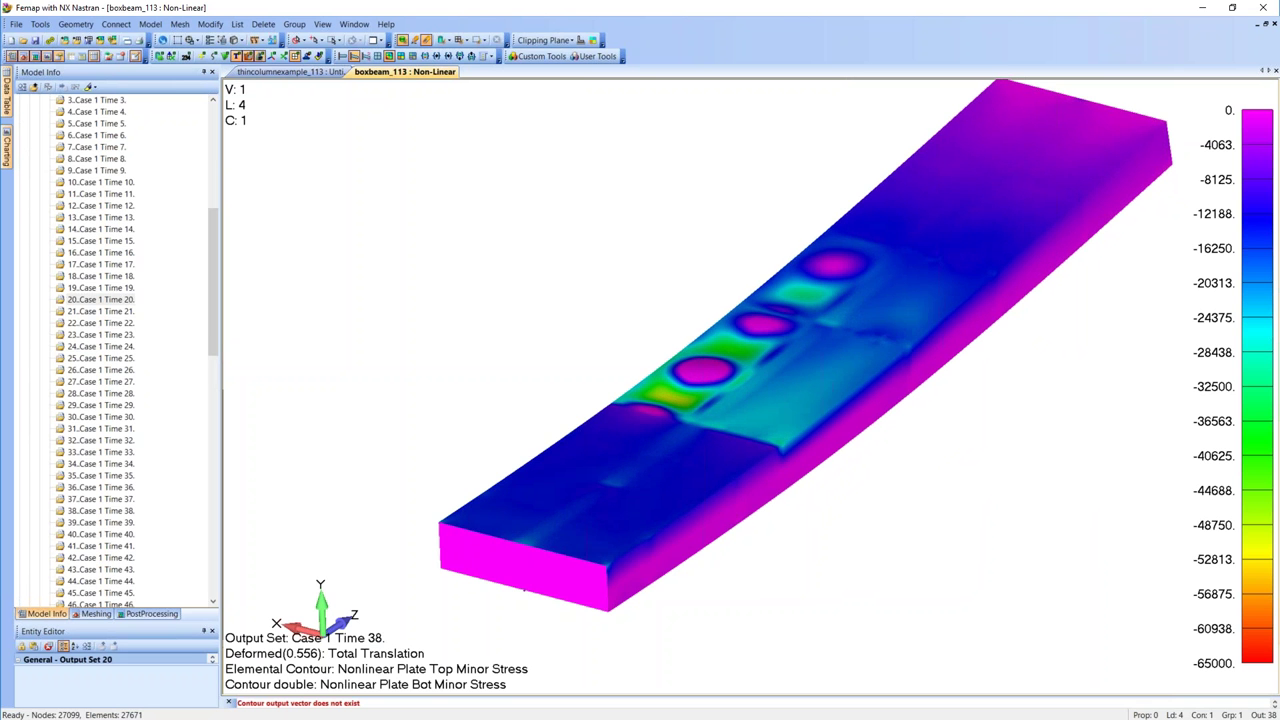
pyautogui.press('pagedown')
pyautogui.press('pagedown')
pyautogui.press('pagedown')
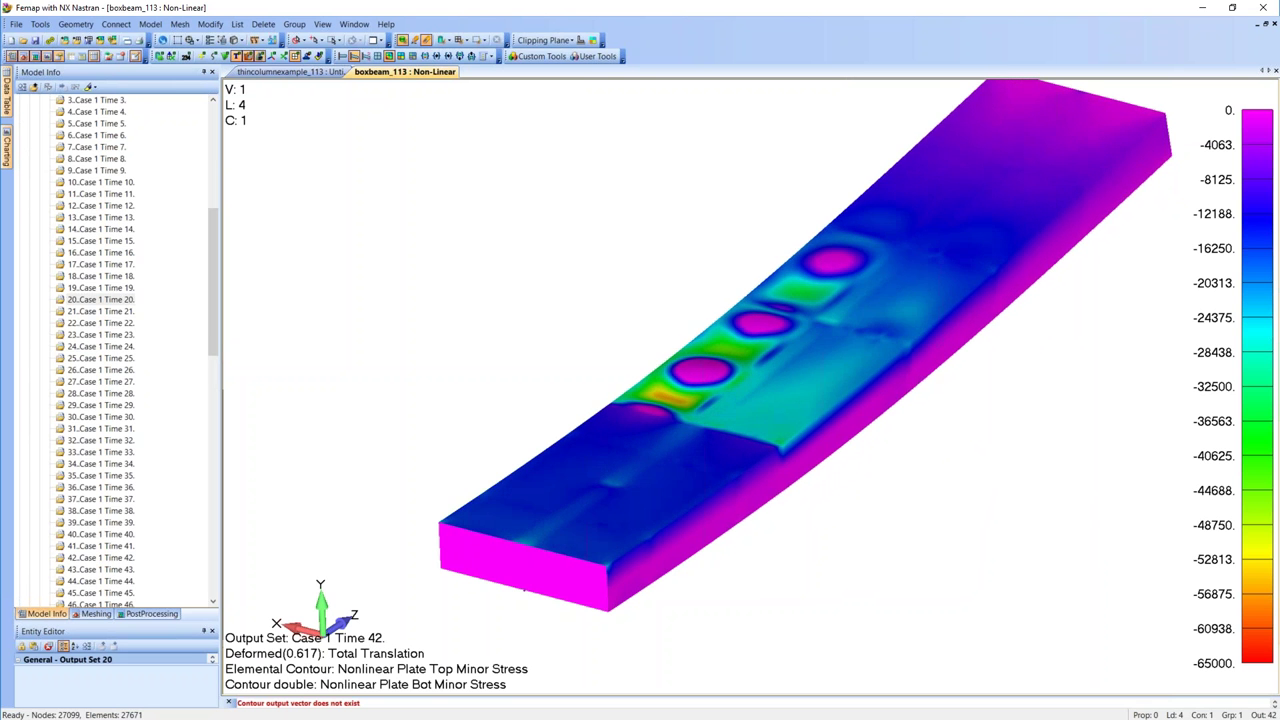
pyautogui.press('pagedown')
pyautogui.press('pagedown')
pyautogui.press('pagedown')
pyautogui.press('pagedown')
pyautogui.press('pagedown')
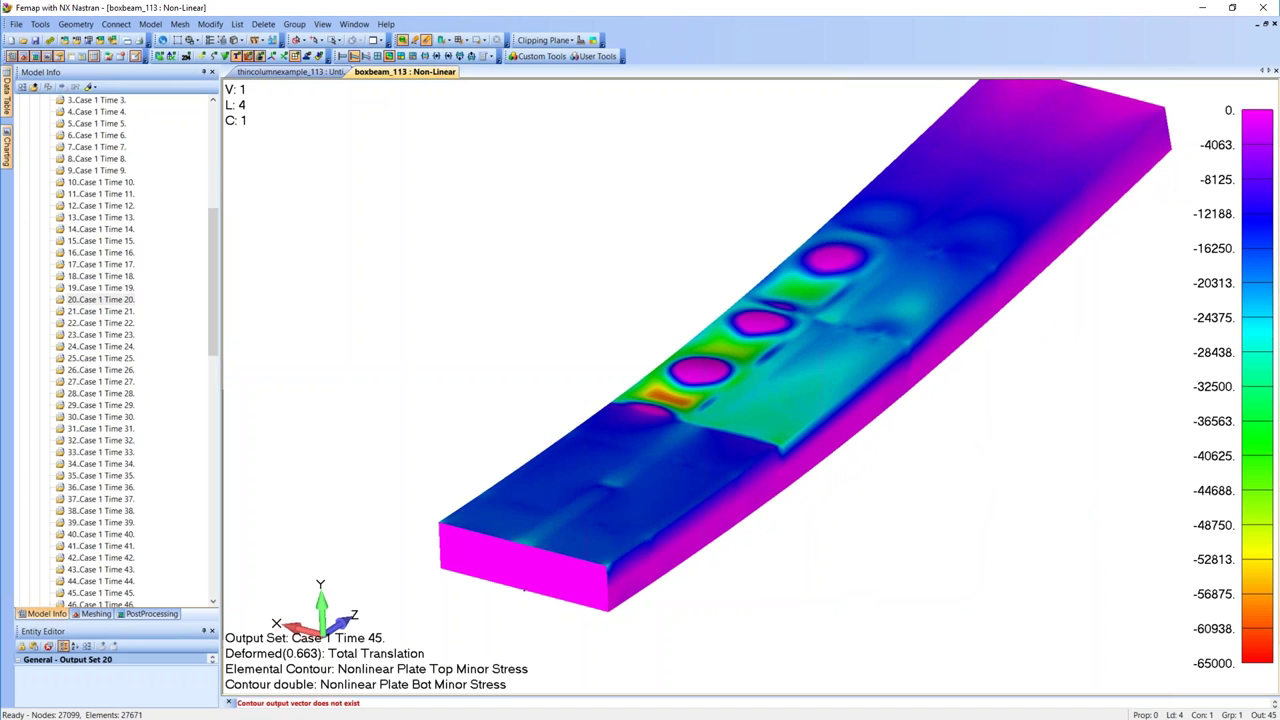
pyautogui.press('pagedown')
pyautogui.press('pagedown')
pyautogui.press('pagedown')
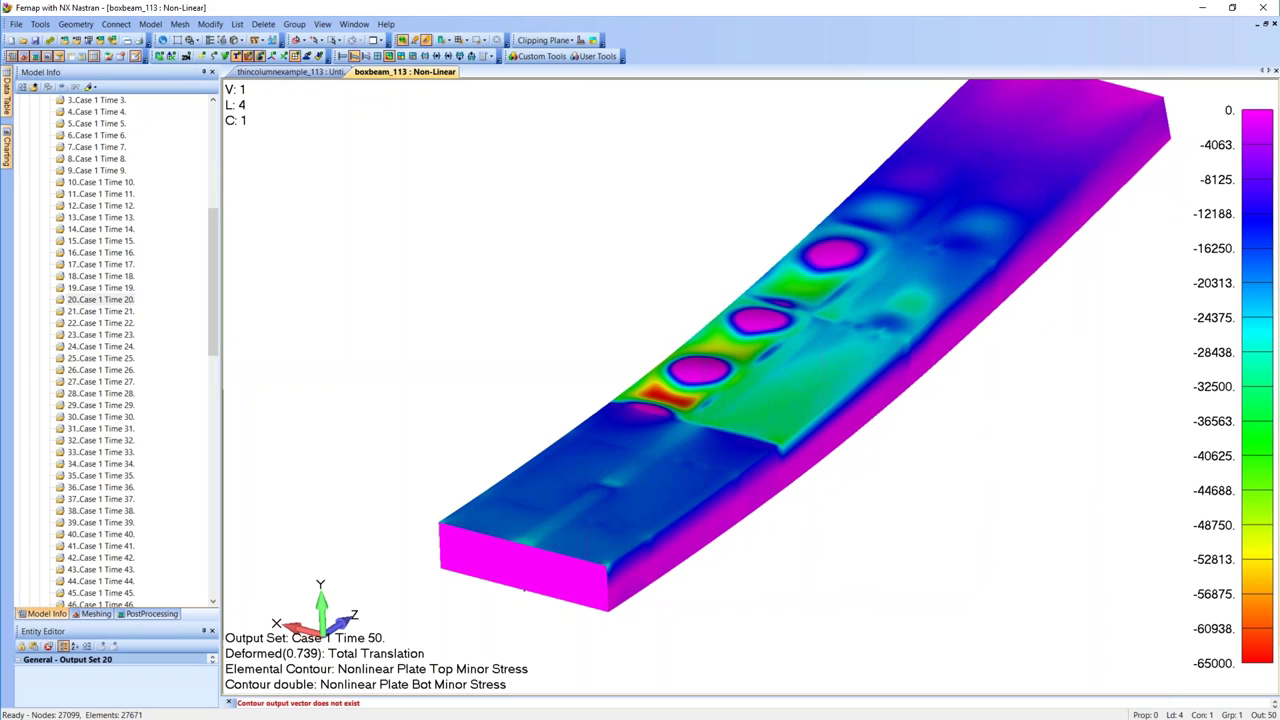
pyautogui.press('pagedown')
pyautogui.press('pagedown')
pyautogui.press('pagedown')
pyautogui.press('pagedown')
pyautogui.press('pagedown')
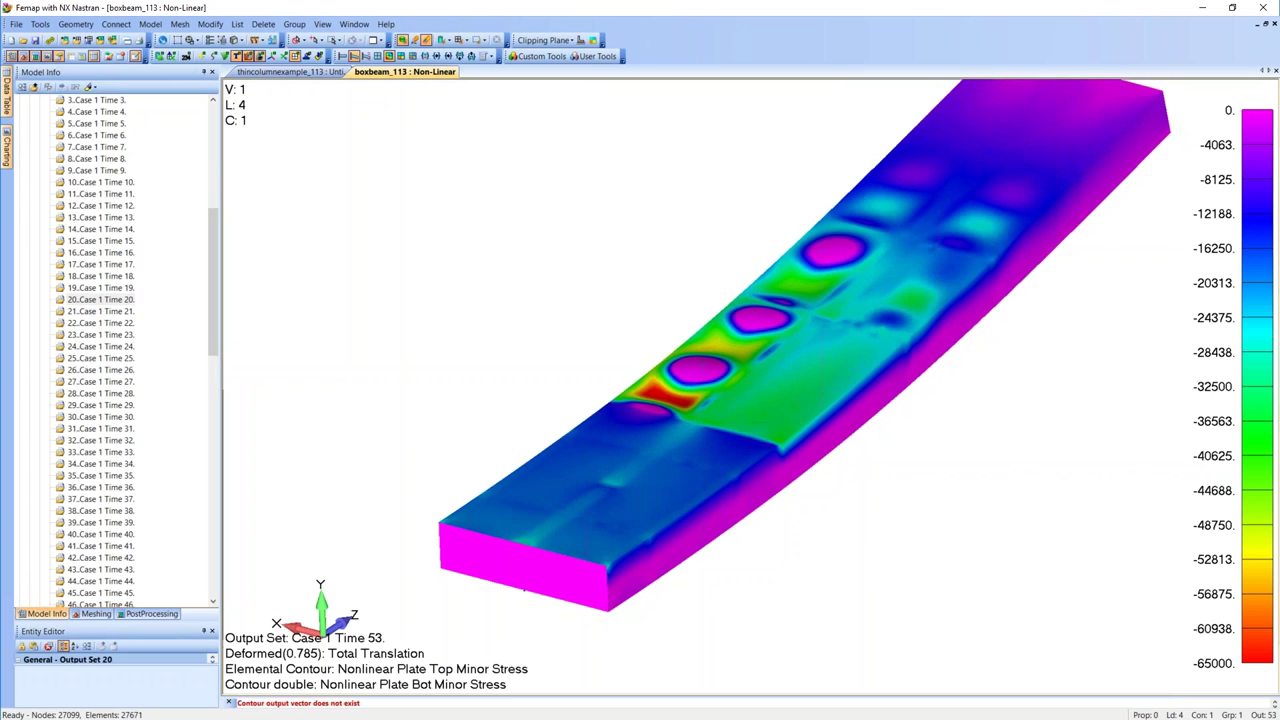
pyautogui.press('pagedown')
pyautogui.press('pagedown')
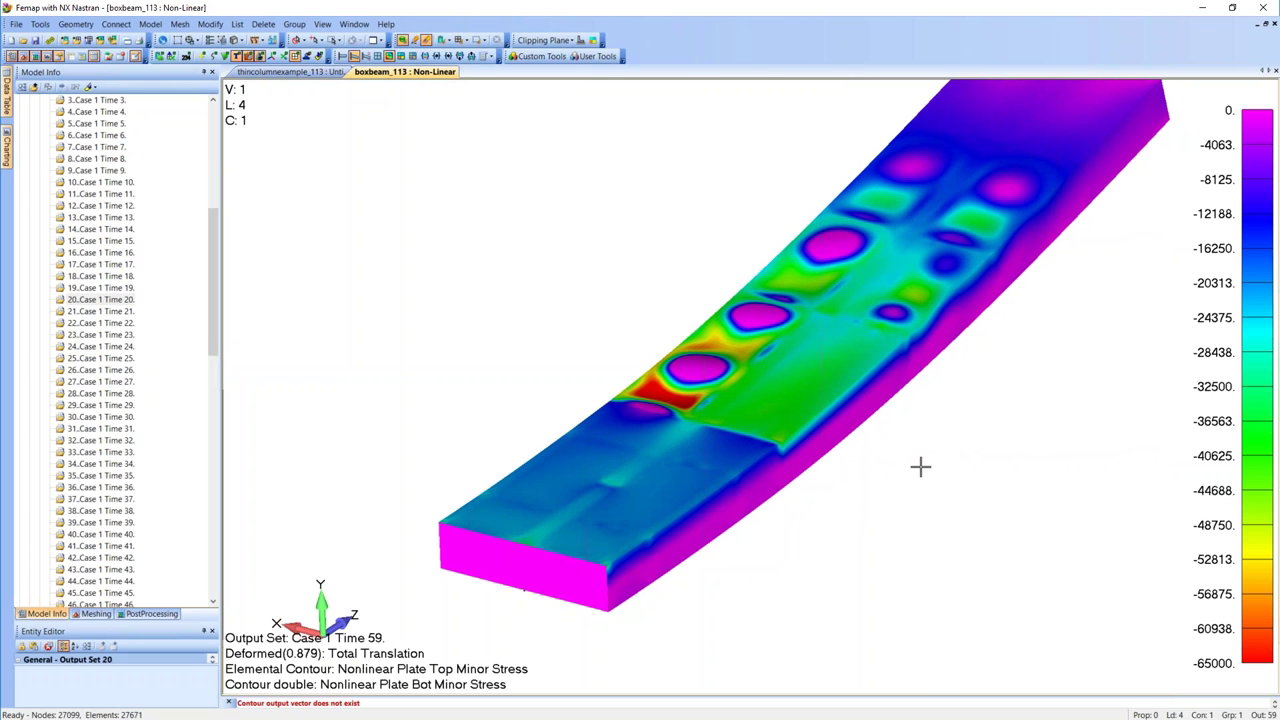
# - View the box beam from its opposite side and step through the minor stress contours up to Case 1 Time 81
pyautogui.moveTo(583, 534); pyautogui.dragTo(839, 493, button='middle')
pyautogui.press('pagedown')
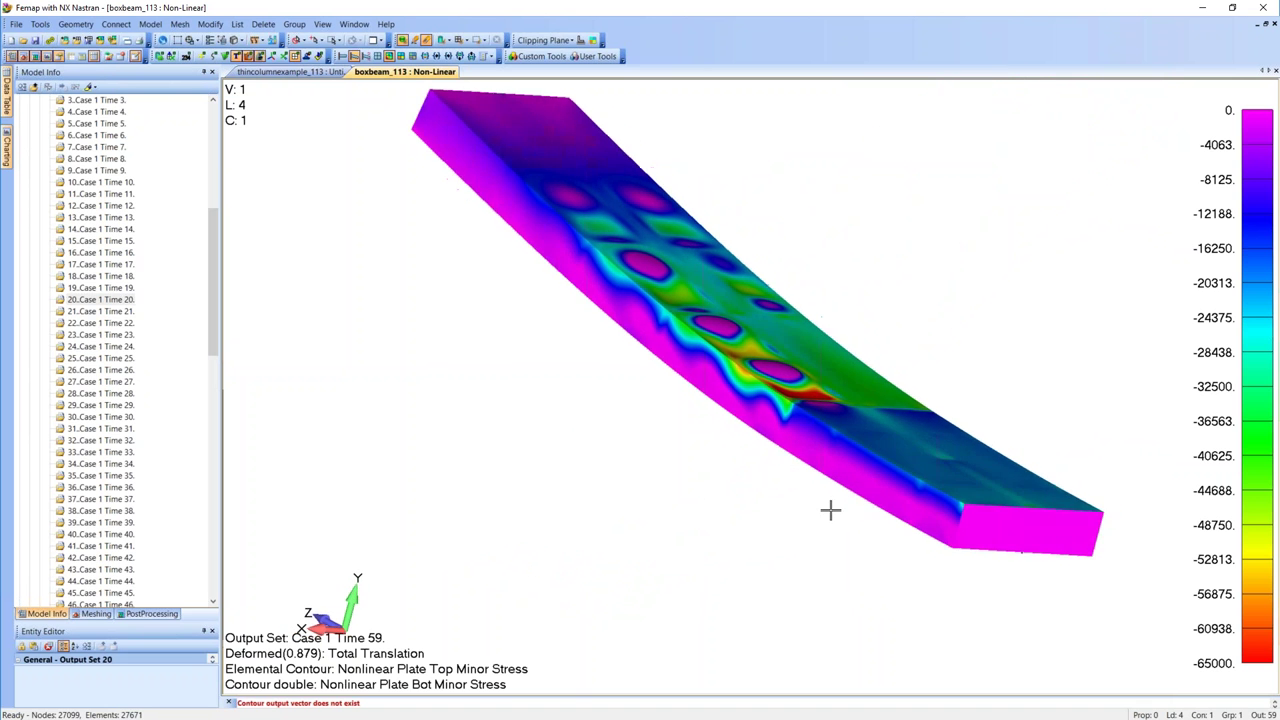
pyautogui.press('pagedown')
pyautogui.press('pagedown')
pyautogui.press('pagedown')
pyautogui.press('pagedown')
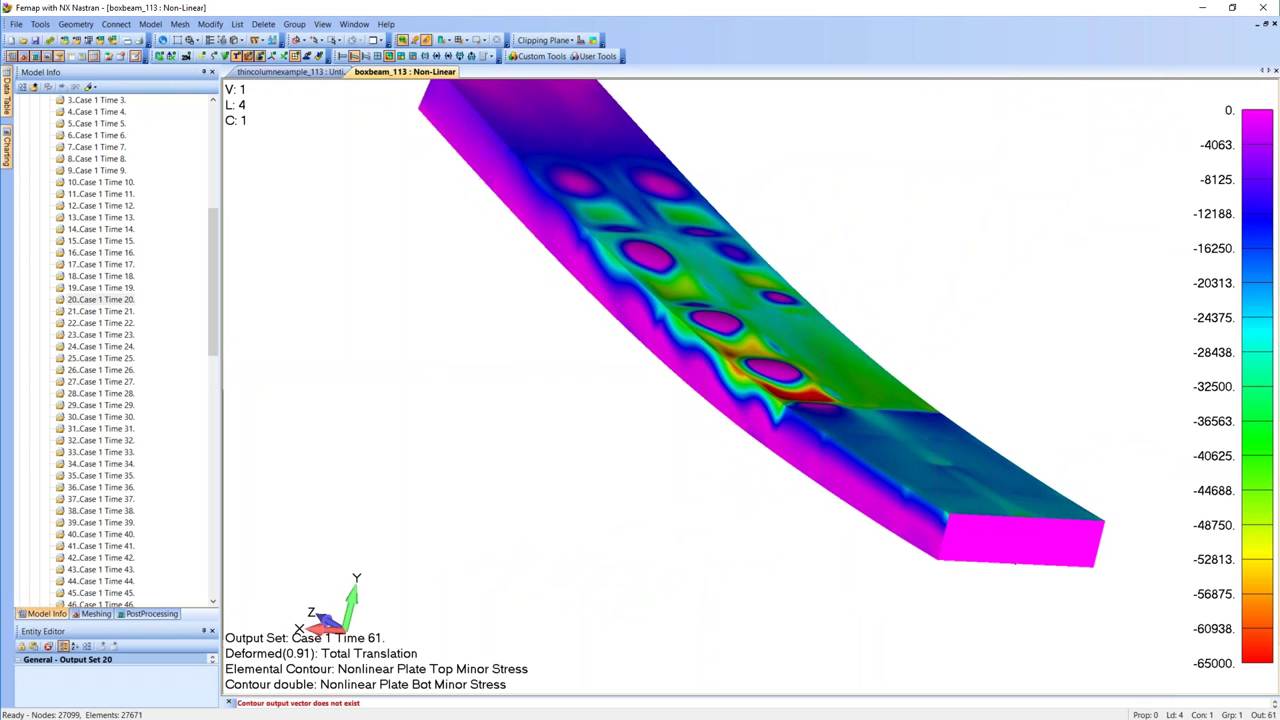
pyautogui.press('pagedown')
pyautogui.press('pagedown')
pyautogui.press('pagedown')
pyautogui.press('pagedown')
pyautogui.press('pagedown')
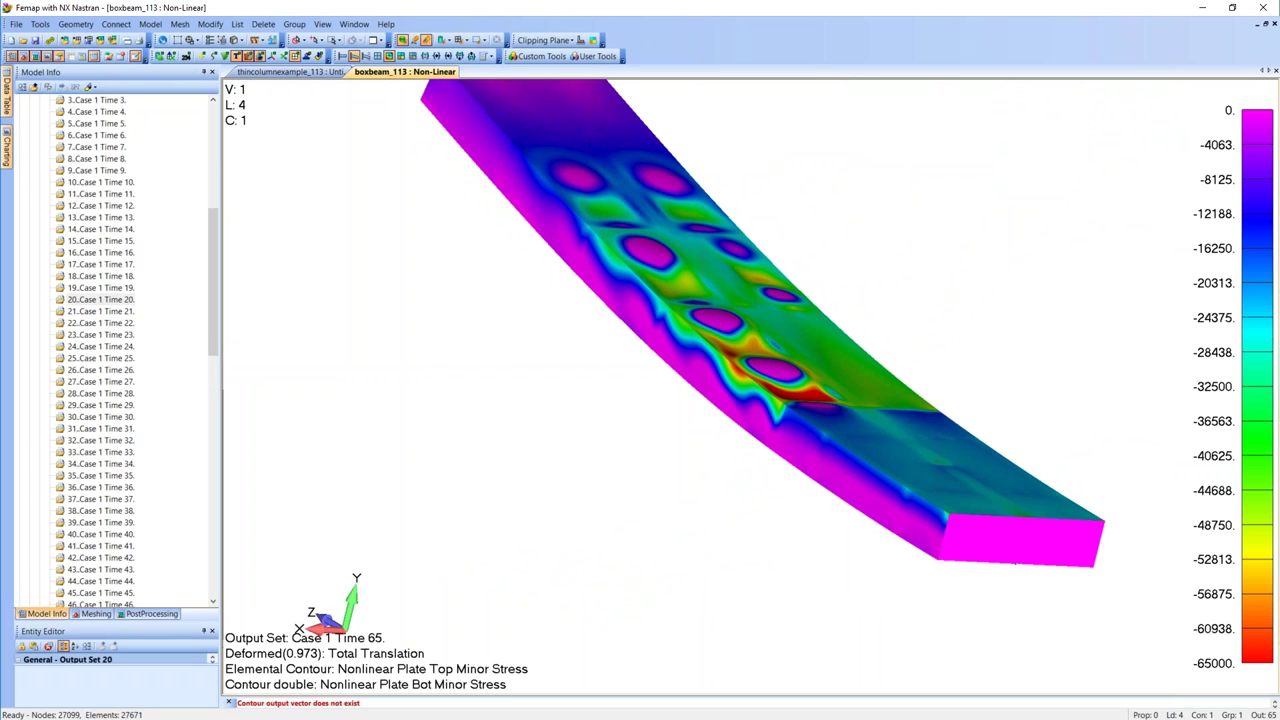
pyautogui.press('pagedown')
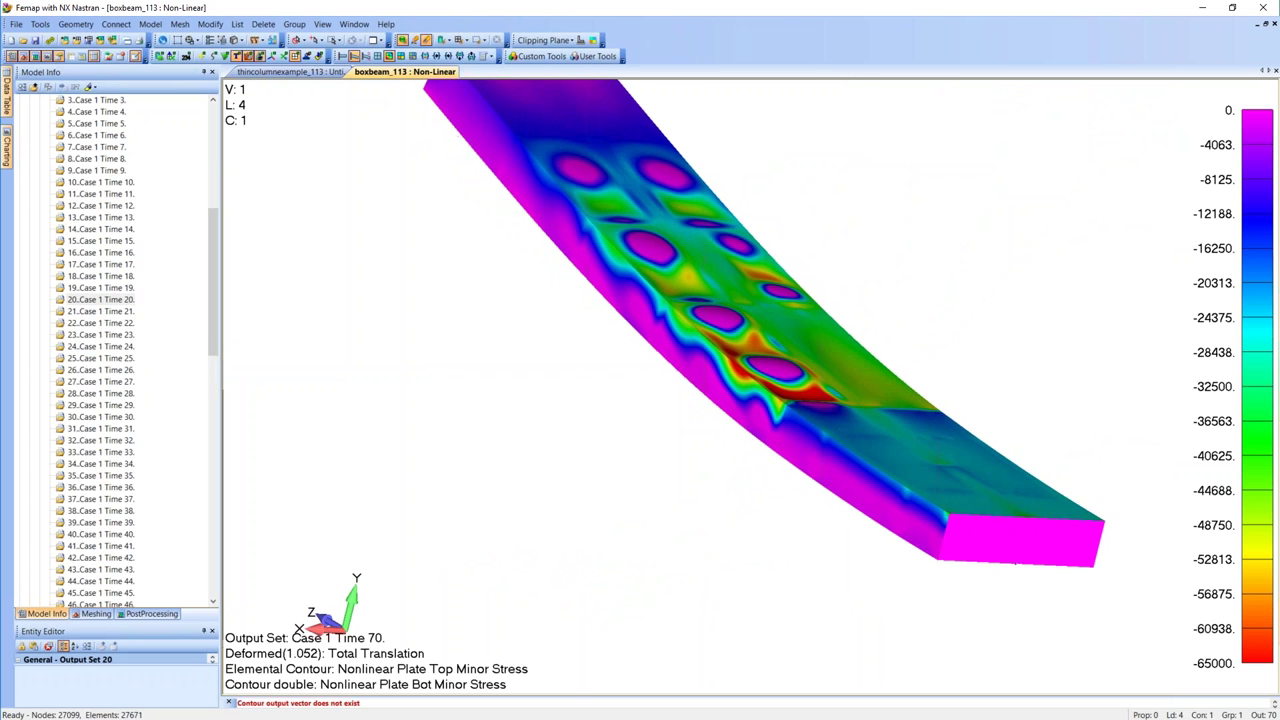
pyautogui.press('pagedown')
pyautogui.press('pagedown')
pyautogui.press('pagedown')
pyautogui.press('pagedown')
pyautogui.press('pagedown')
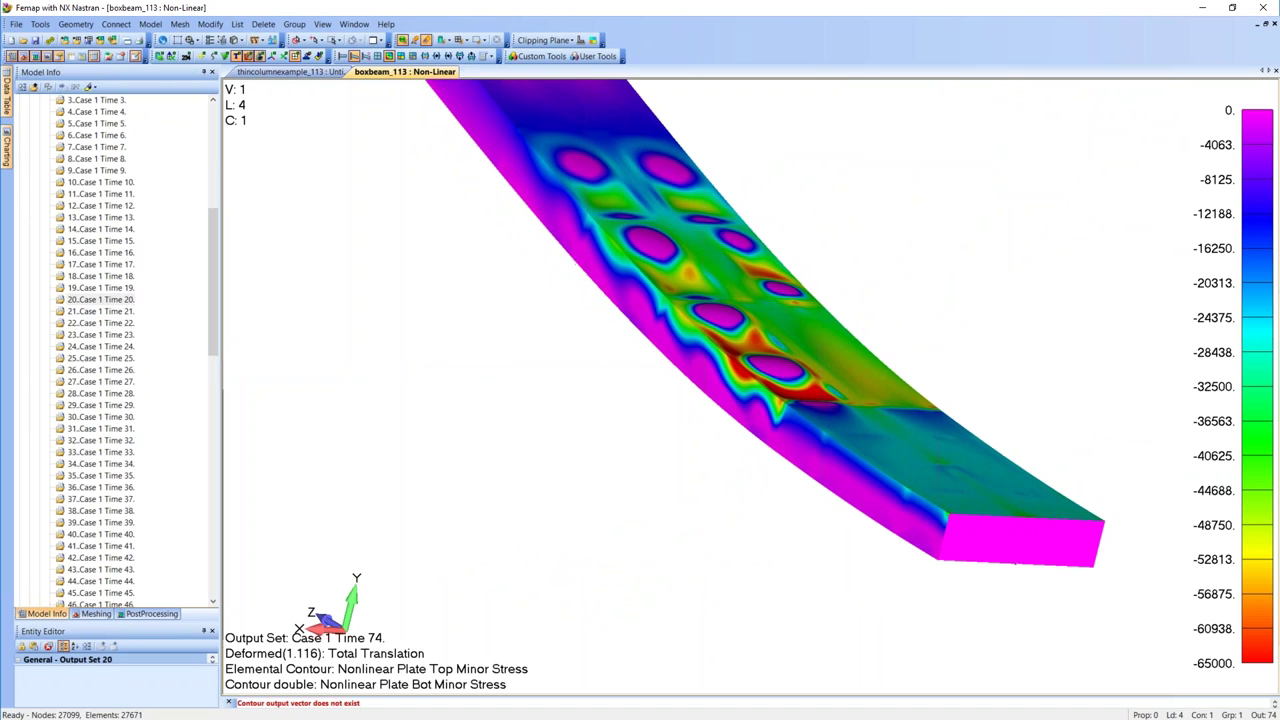
pyautogui.press('pagedown')
pyautogui.press('pagedown')
pyautogui.press('pagedown')
pyautogui.press('pagedown')
pyautogui.press('pagedown')
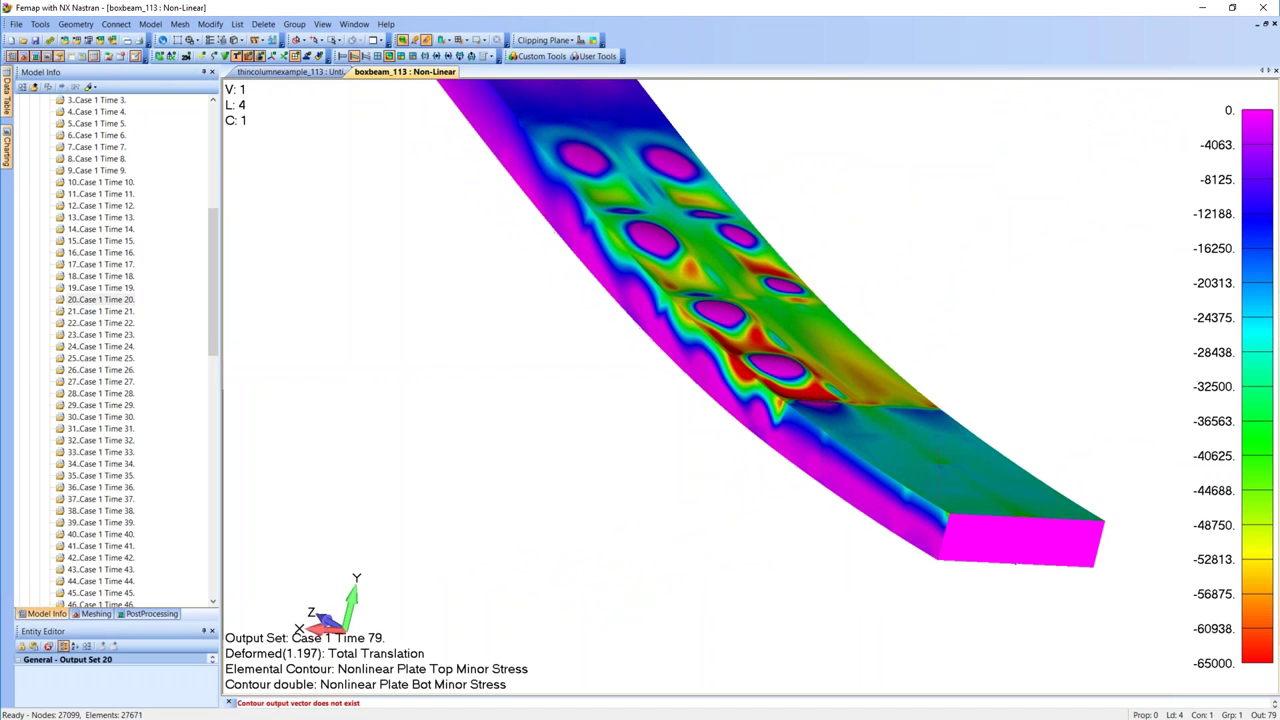
pyautogui.press('pagedown')
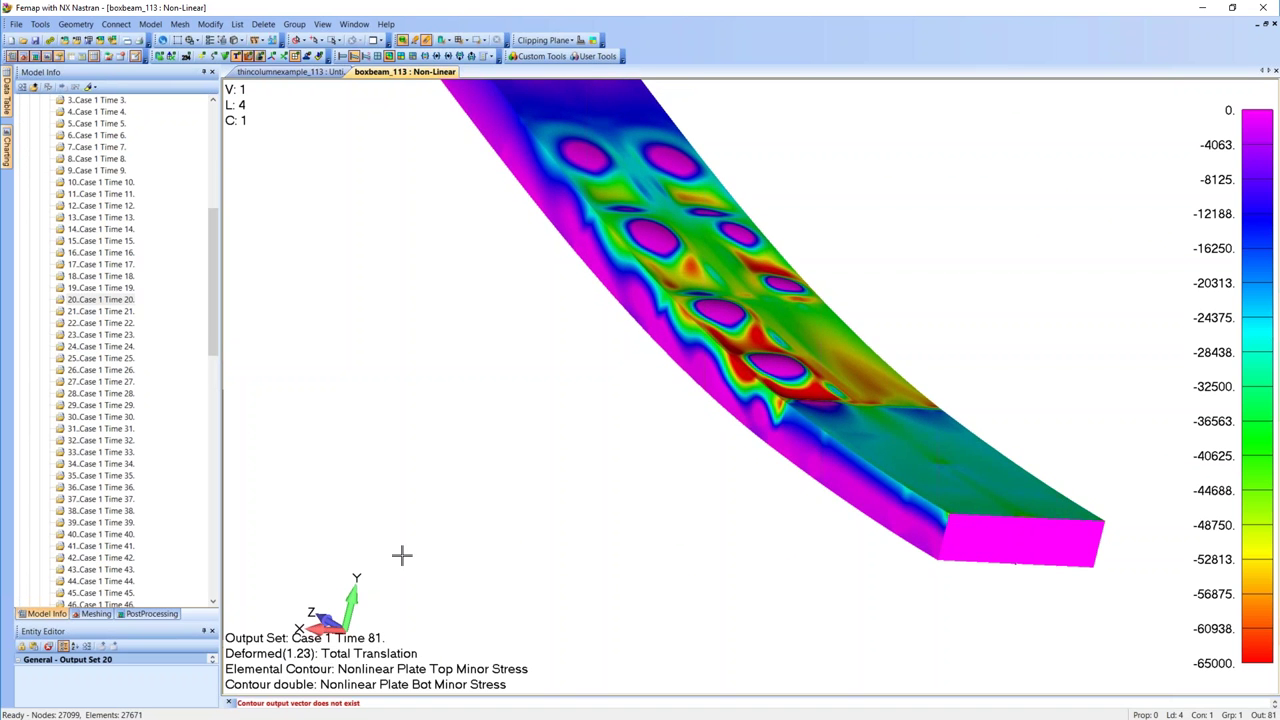
# - Display the Case 1 Time 90 results on the deformed box beam
pyautogui.scroll(-6, 165, 440)
pyautogui.scroll(-14, 165, 440)
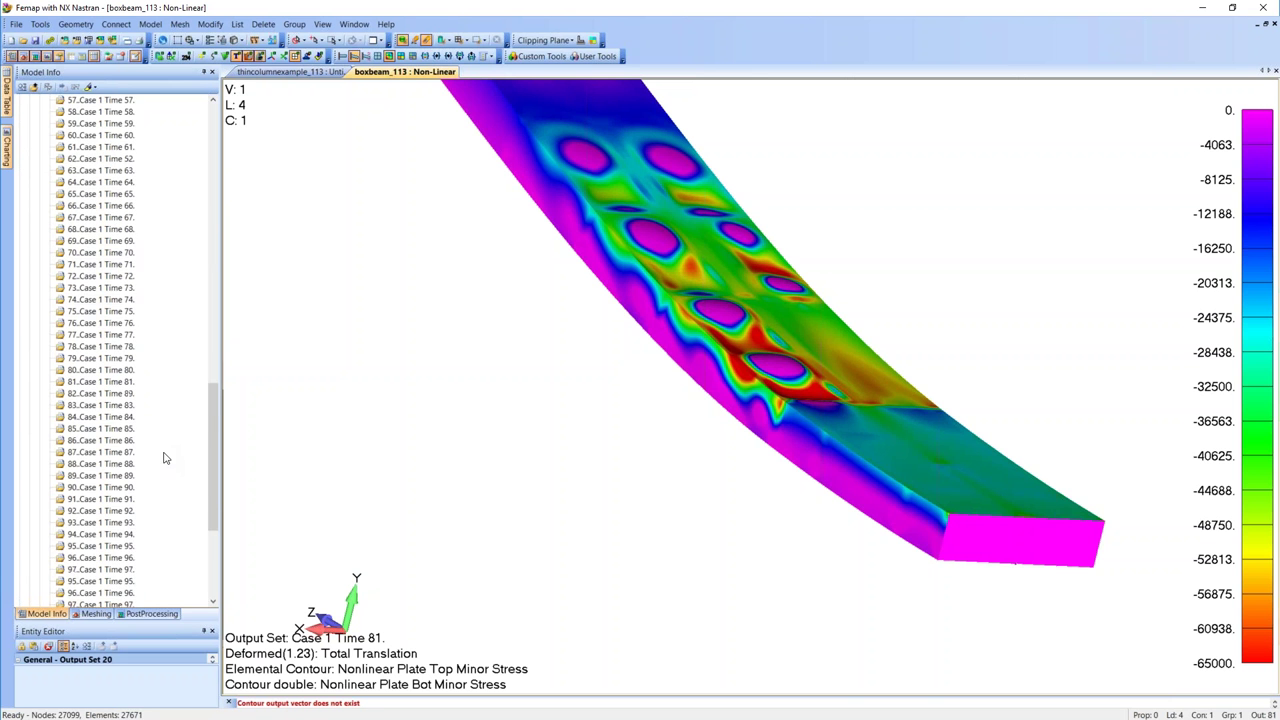
pyautogui.doubleClick(128, 419)
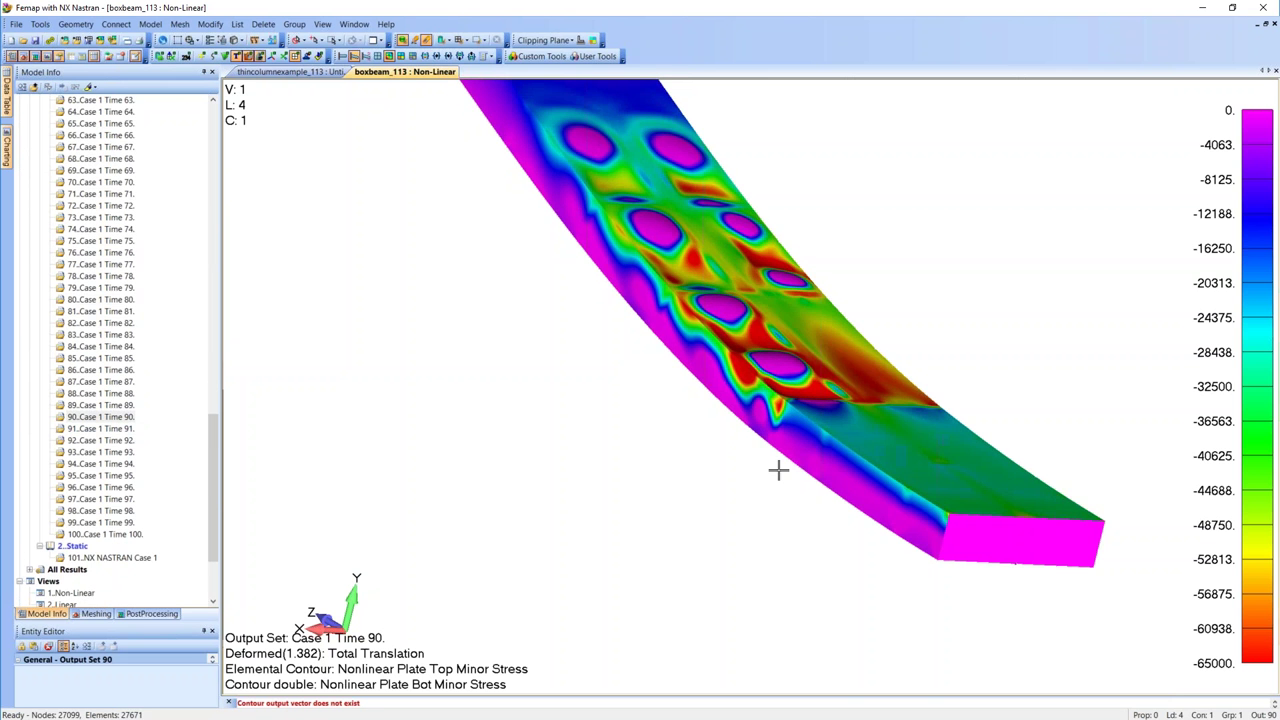
# - Turn the box beam back to its original side and step through the remaining output sets up to Case 1 Time 100
pyautogui.moveTo(771, 465); pyautogui.dragTo(690, 393, button='middle')
pyautogui.press('pagedown')
pyautogui.press('pagedown')
pyautogui.press('pagedown')
pyautogui.press('pagedown')
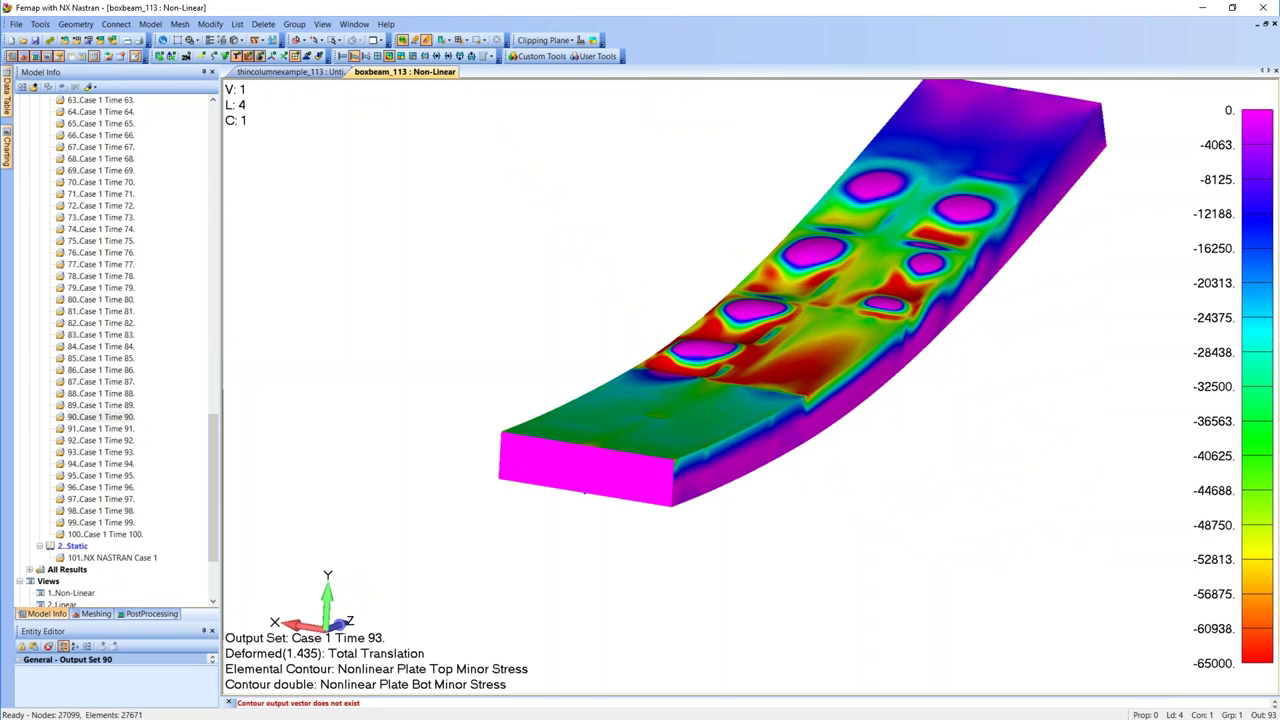
pyautogui.press('pagedown')
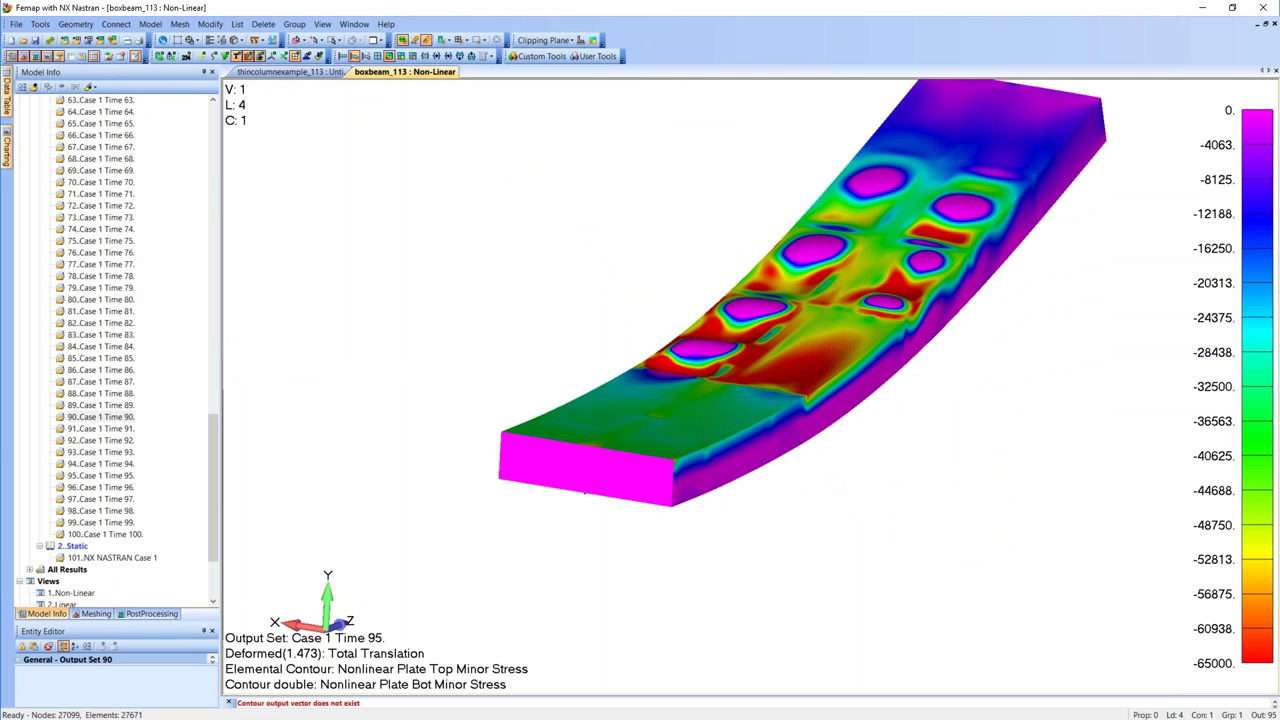
pyautogui.press('pagedown')
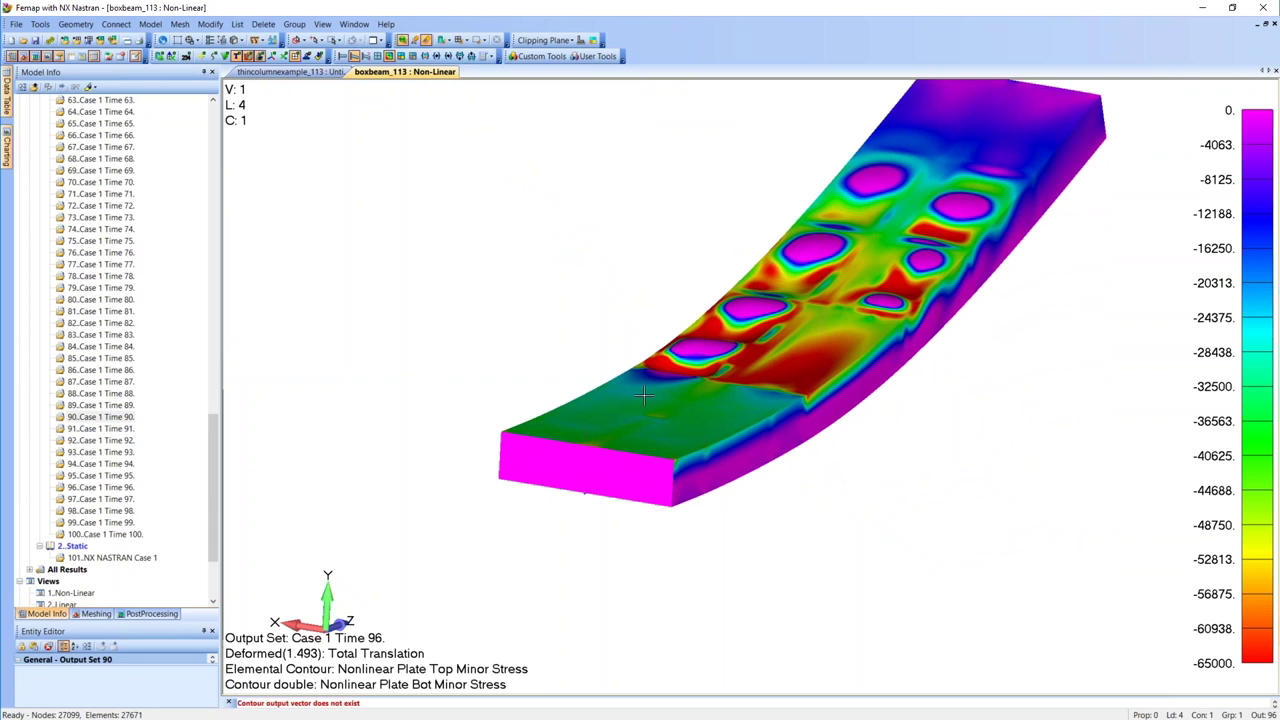
pyautogui.moveTo(923, 417)
pyautogui.keyDown('ctrl'); pyautogui.mouseDown(button='middle')
pyautogui.moveTo(904, 486)
pyautogui.moveTo(901, 424)
pyautogui.moveTo(910, 440)
pyautogui.moveTo(921, 431)
pyautogui.mouseUp(button='middle'); pyautogui.keyUp('ctrl')
pyautogui.press('pagedown')
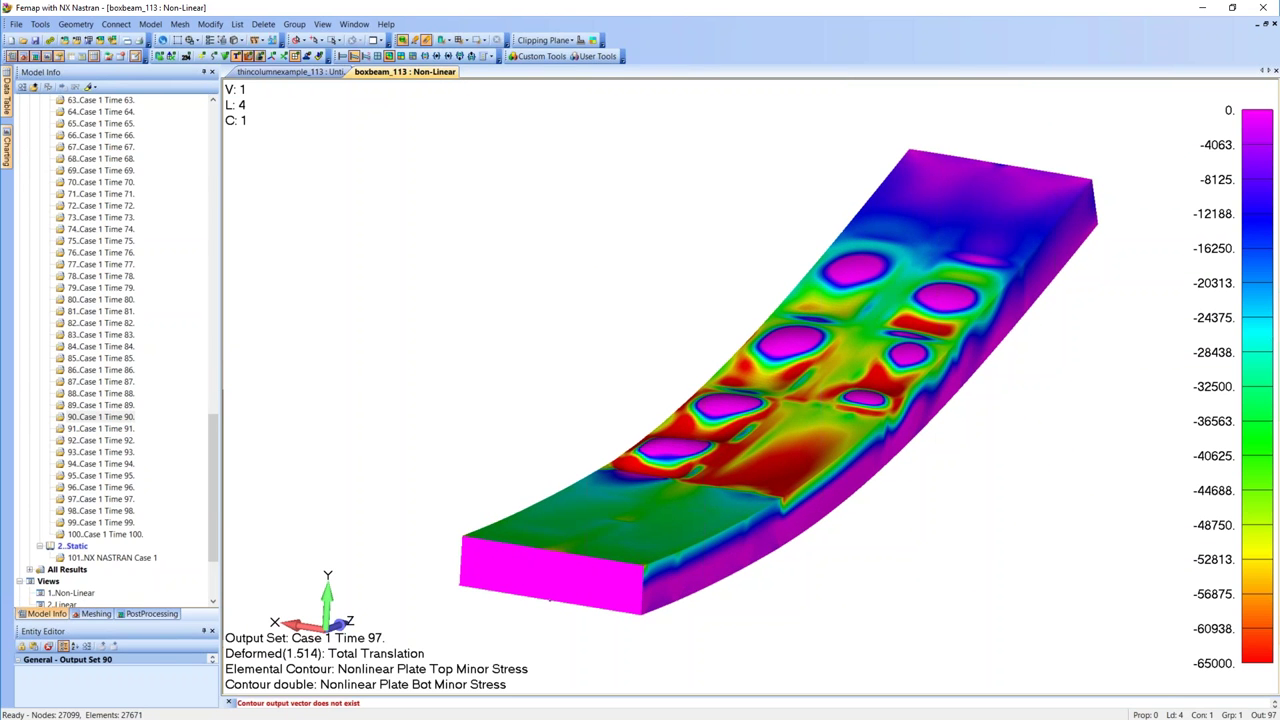
pyautogui.press('pagedown')
pyautogui.press('pagedown')
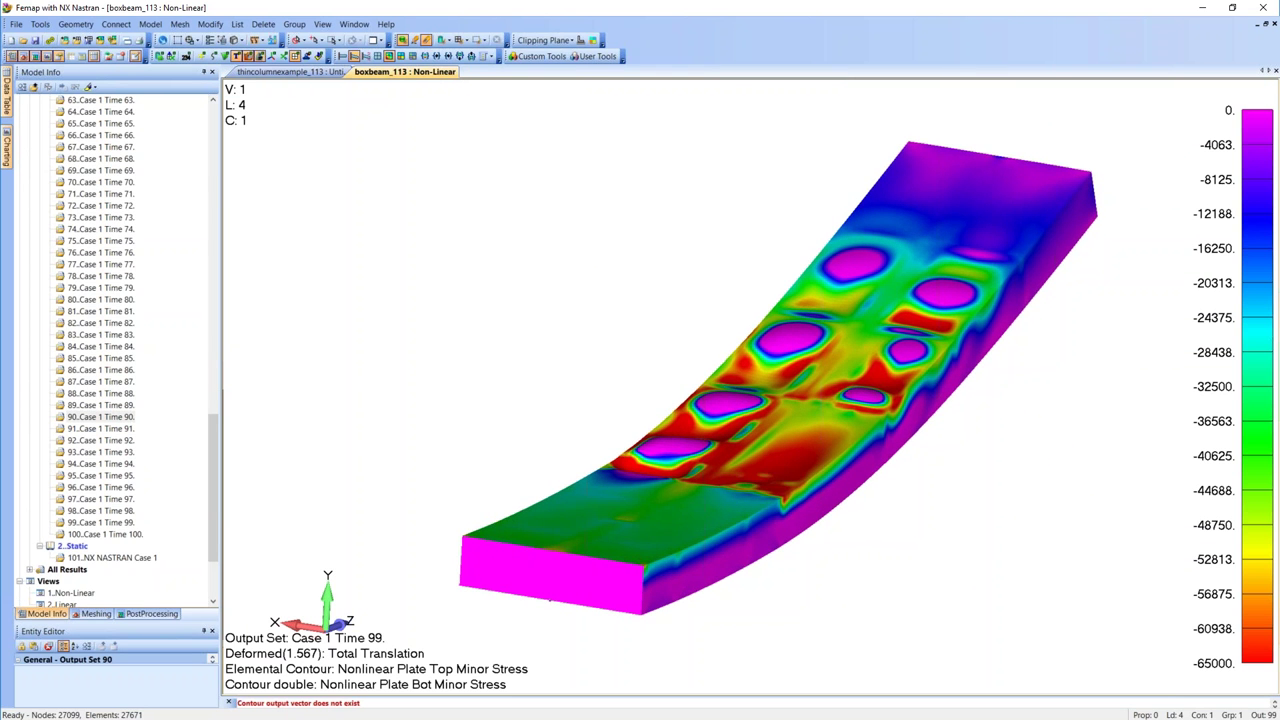
pyautogui.press('pagedown')
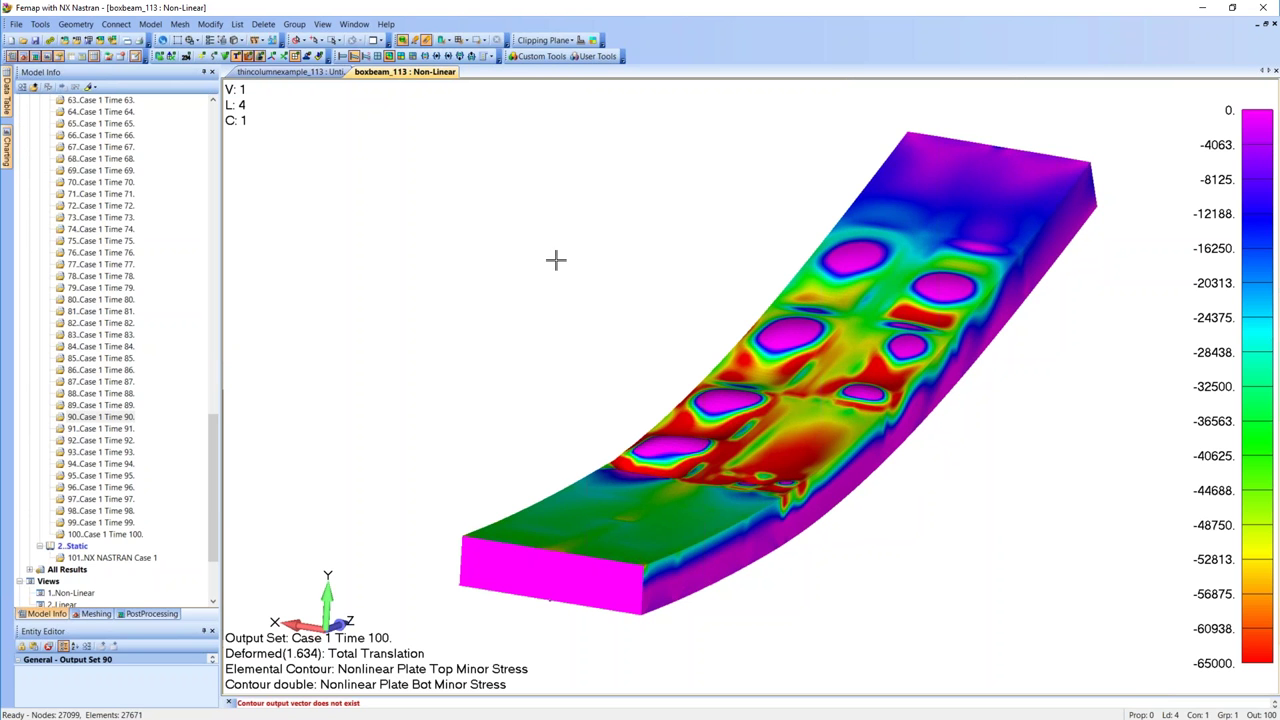
# - Show the Case 1 Time 100 minor stress contour on the undeformed box beam
pyautogui.click(341, 58)
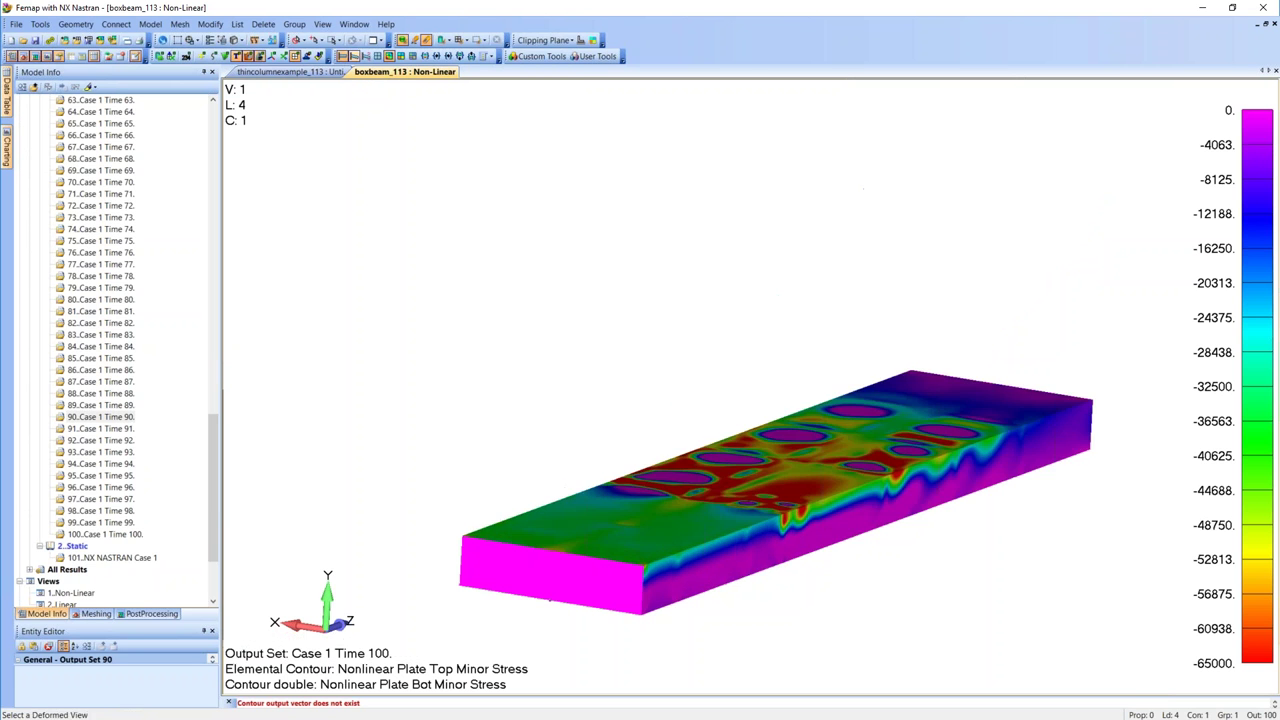
pyautogui.moveTo(1014, 366); pyautogui.dragTo(817, 289, button='middle')
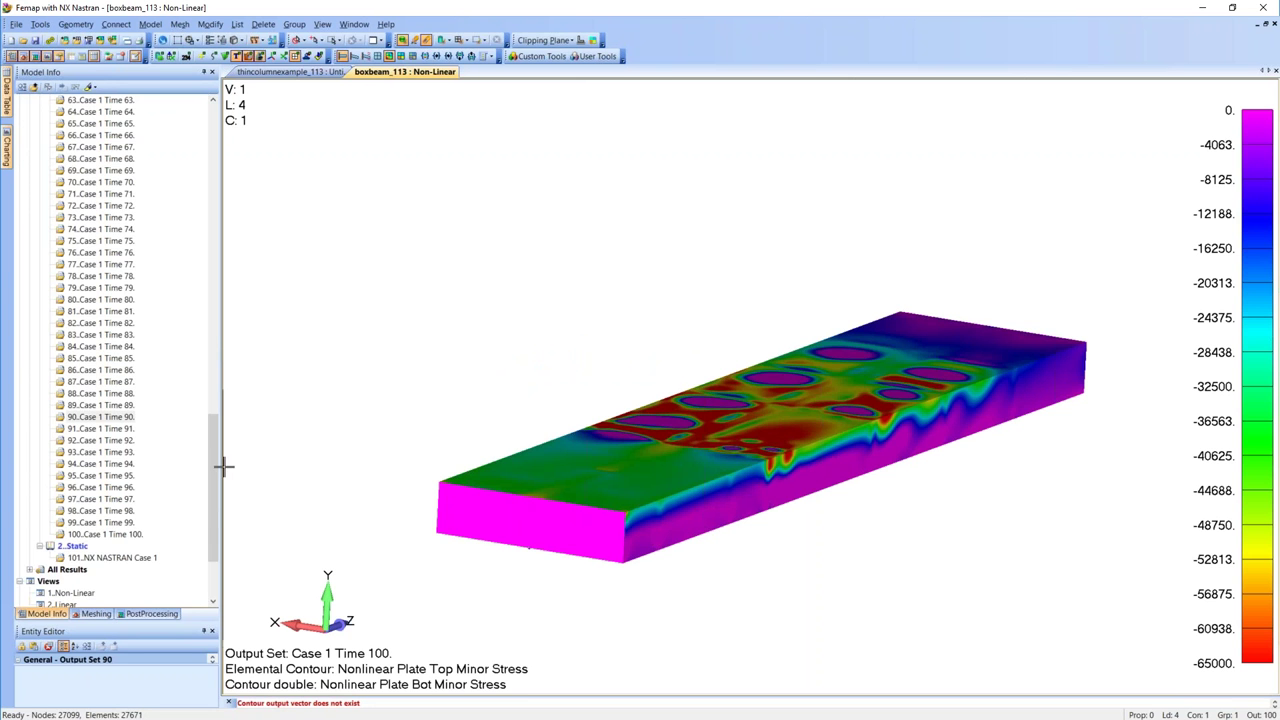
# - Collapse the Adv. Non-Linear Example results and expand the load definitions of the tip force load set
pyautogui.moveTo(220, 463); pyautogui.dragTo(237, 163)
pyautogui.press('Left')
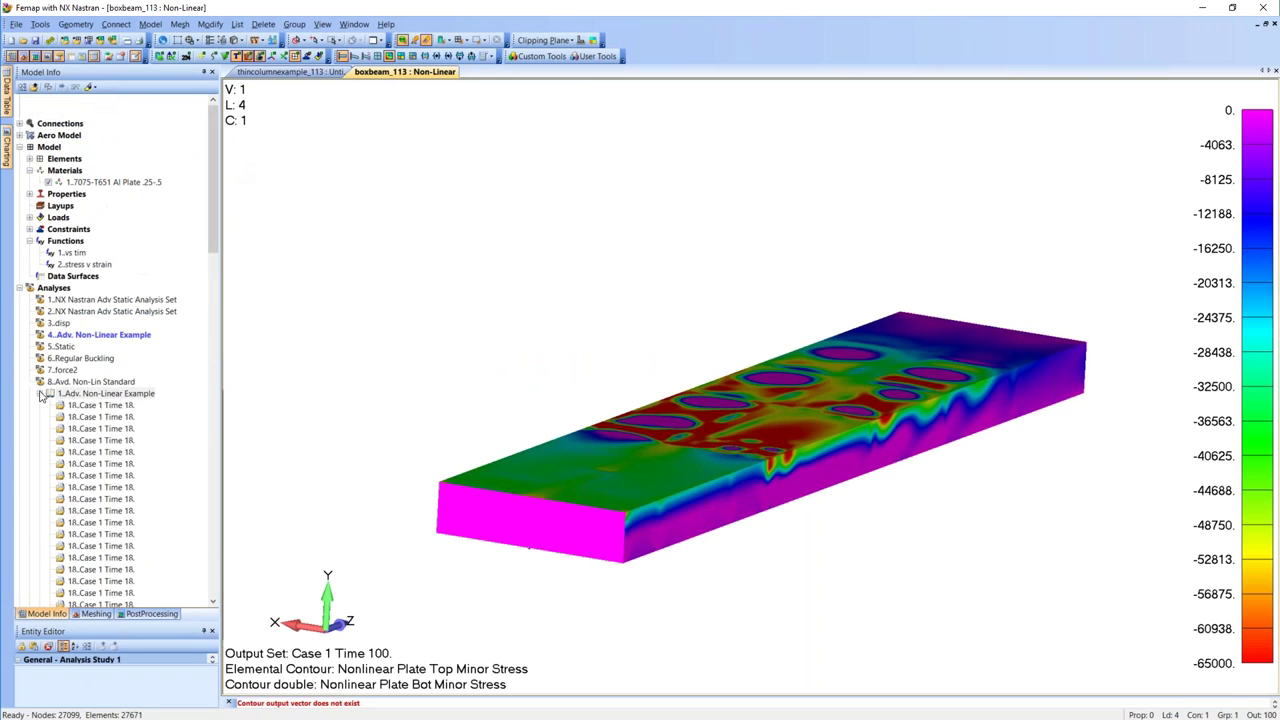
pyautogui.press('Left')
pyautogui.click(30, 217)
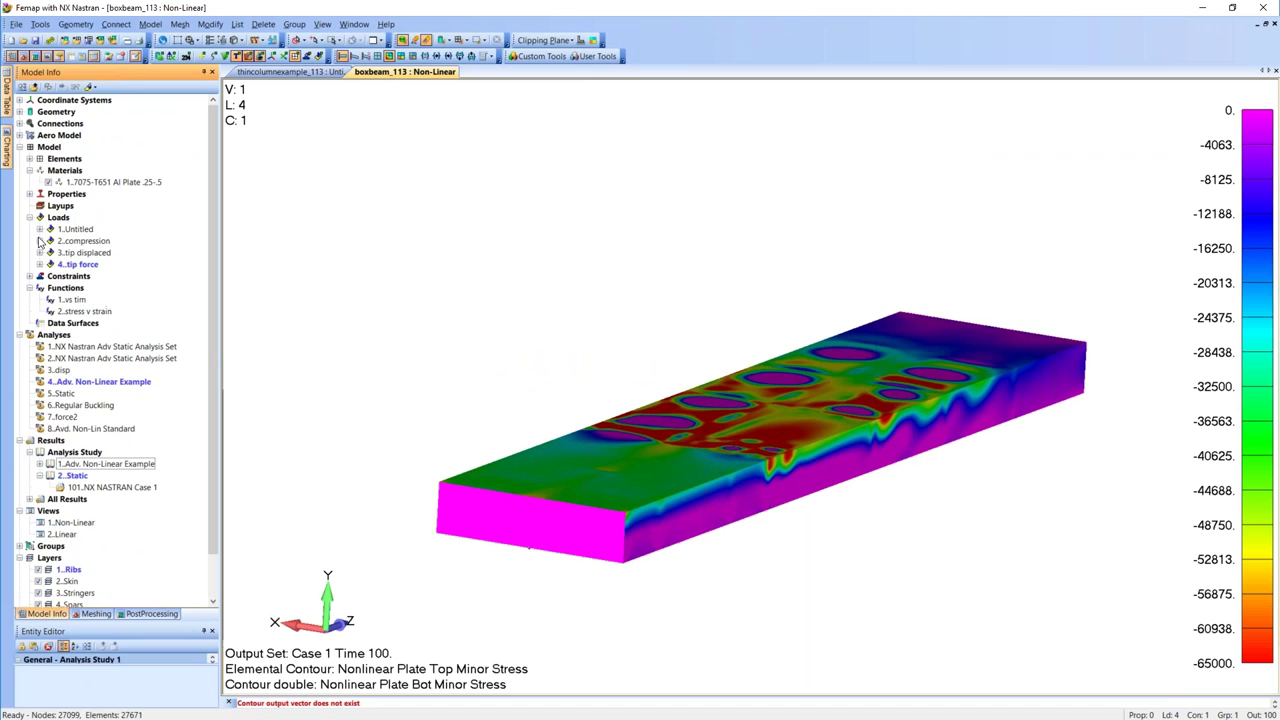
pyautogui.click(40, 264)
pyautogui.click(50, 276)
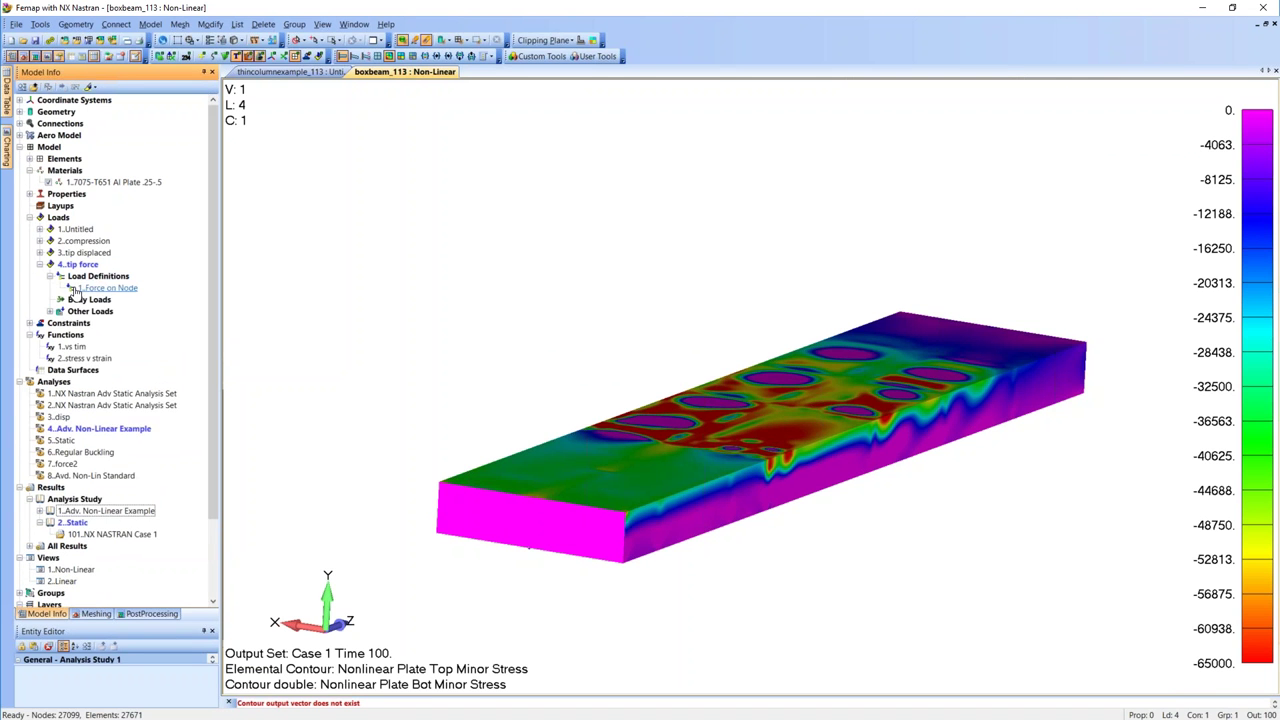
# - Examine the FY force component and its time dependence in the tip force set's Force on Node load, leaving the definition unedited
pyautogui.click(86, 288)
pyautogui.rightClick(86, 288)
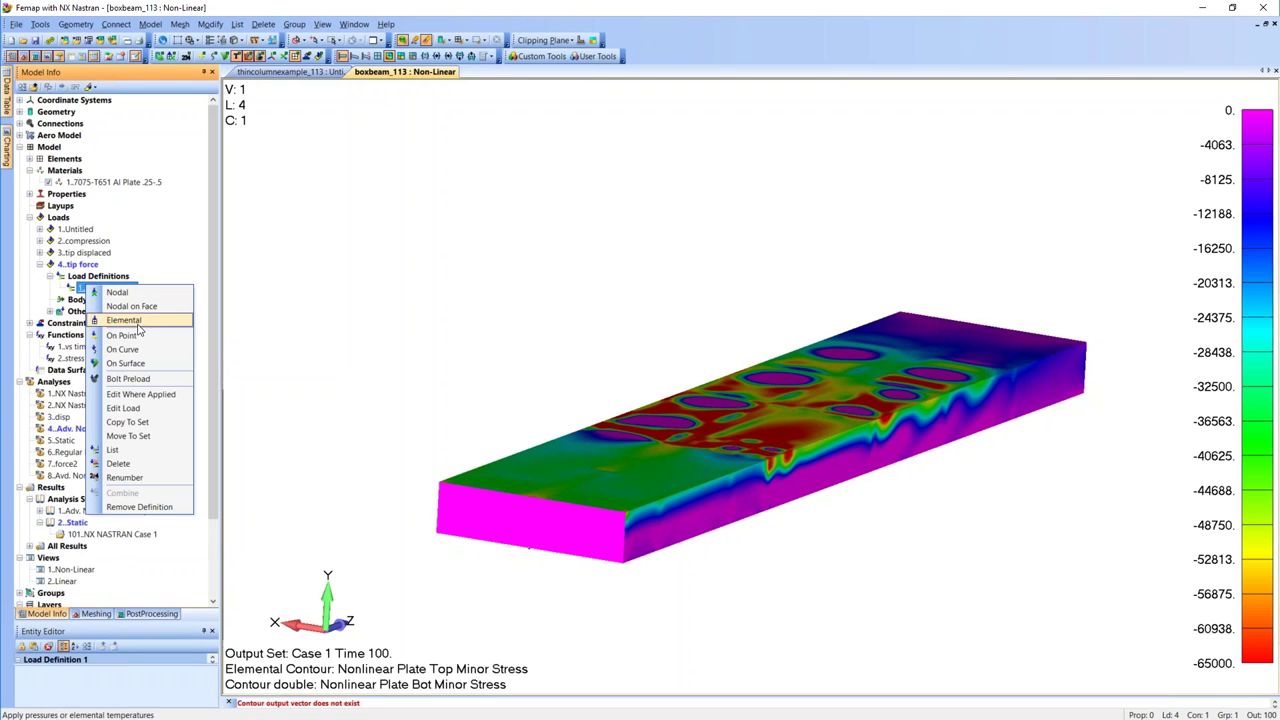
pyautogui.click(124, 408)
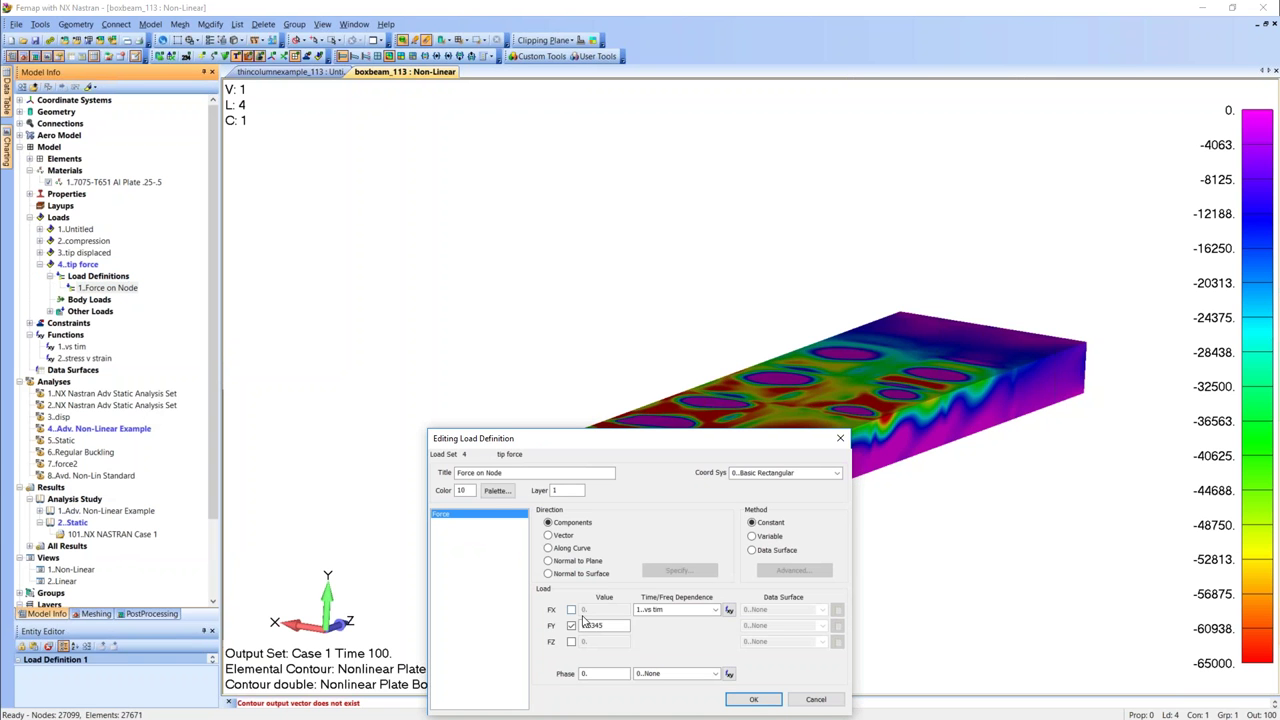
pyautogui.doubleClick(590, 625)
pyautogui.click(814, 699)
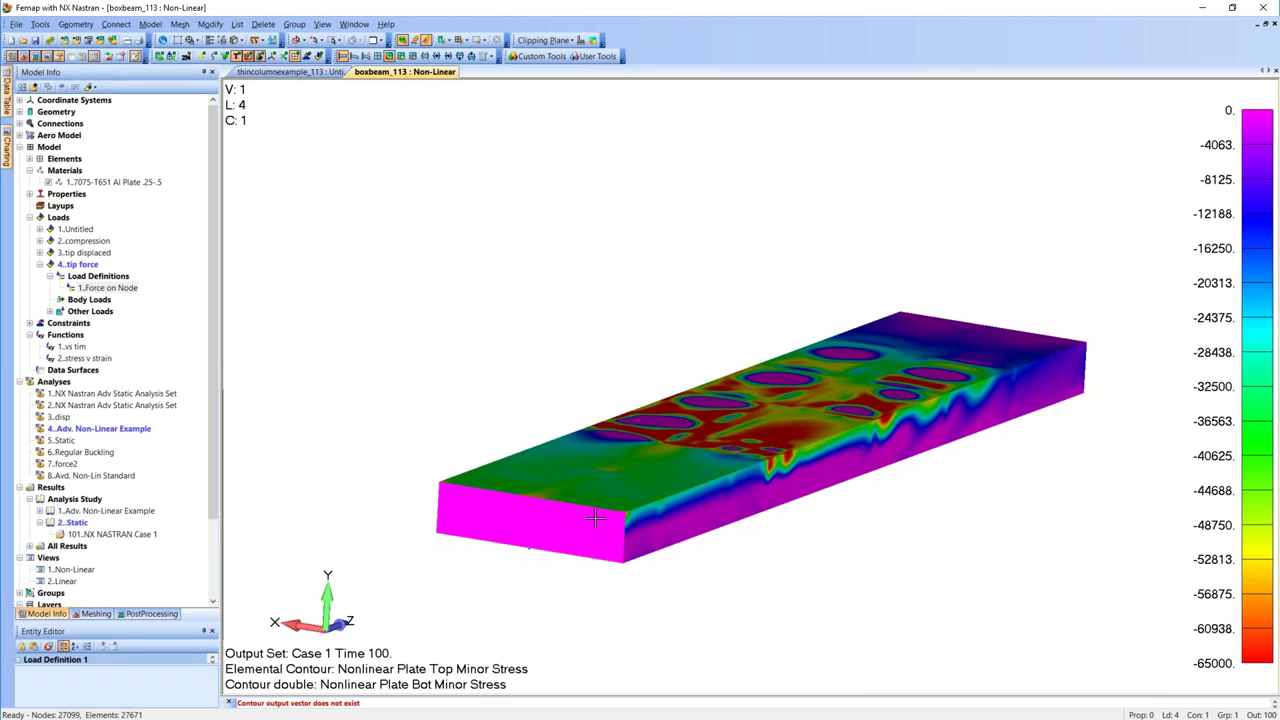
# - Examine the factor-versus-time curve of the "vs tim" function in the box beam model
pyautogui.rightClick(79, 347)
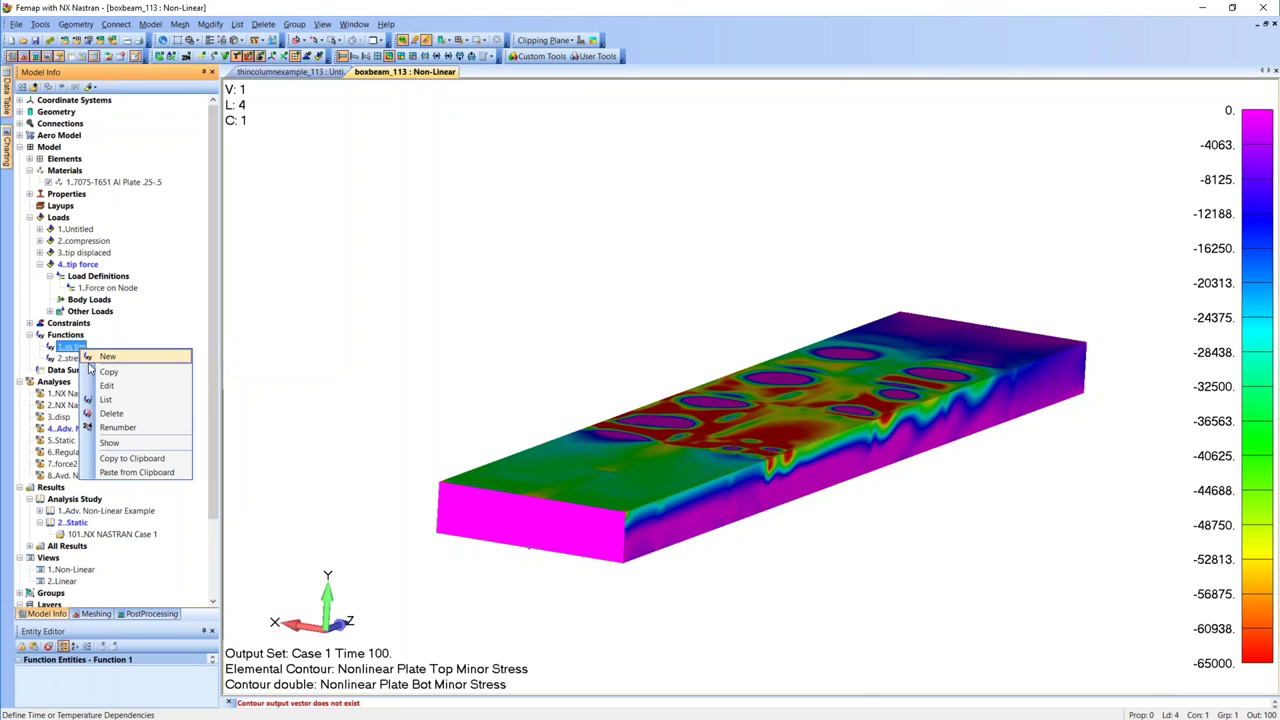
pyautogui.click(106, 385)
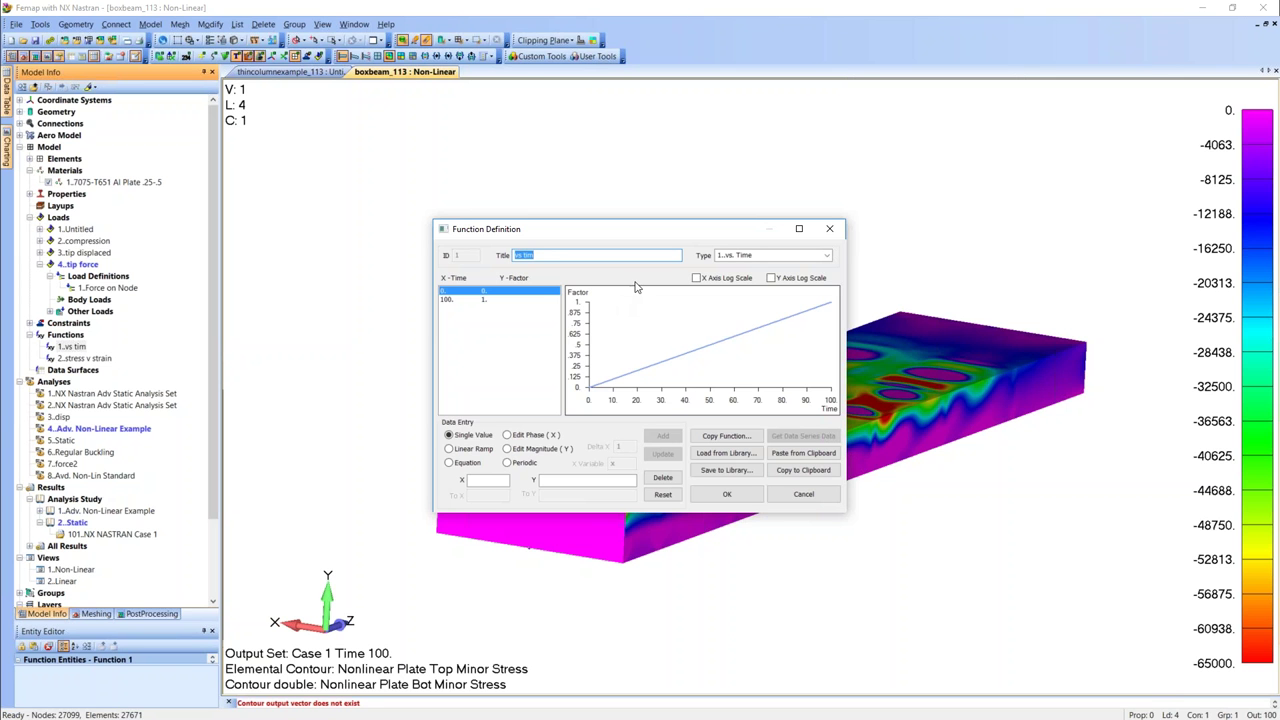
pyautogui.click(824, 494)
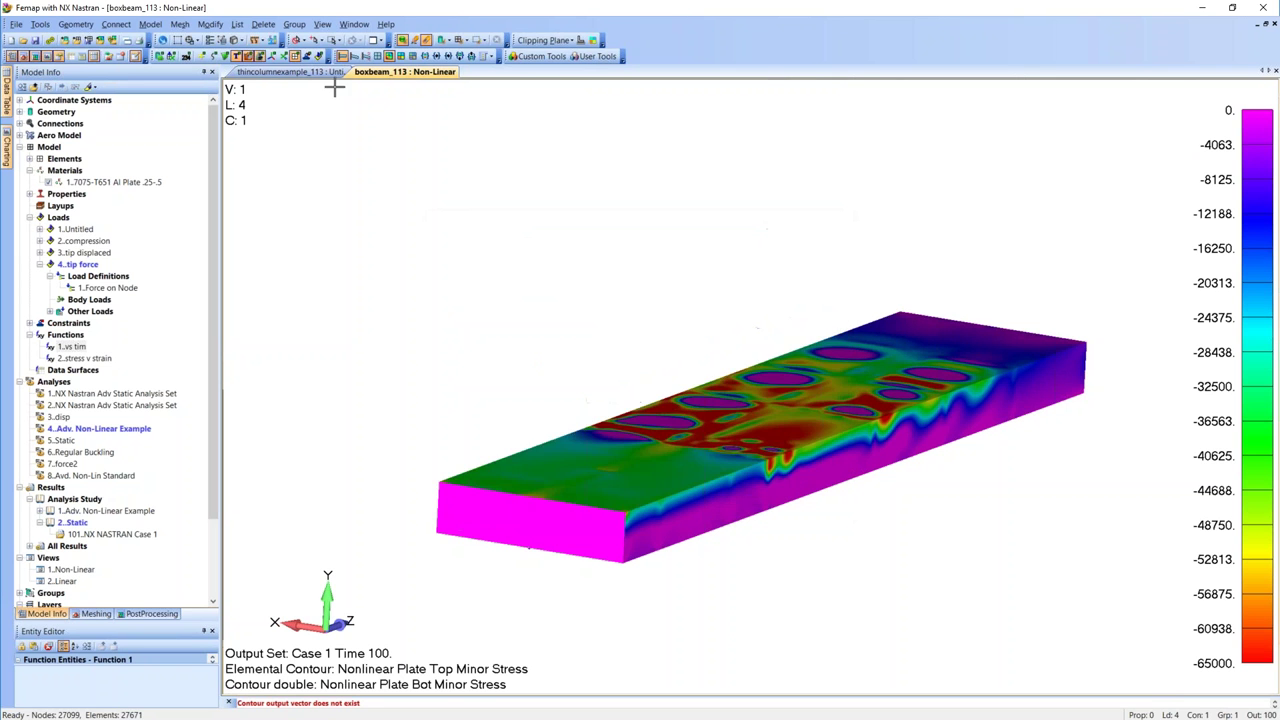
# - Switch to the thincolumnexample_113 model and examine the factor-versus-time curve of its "400 second time" function
pyautogui.click(314, 75)
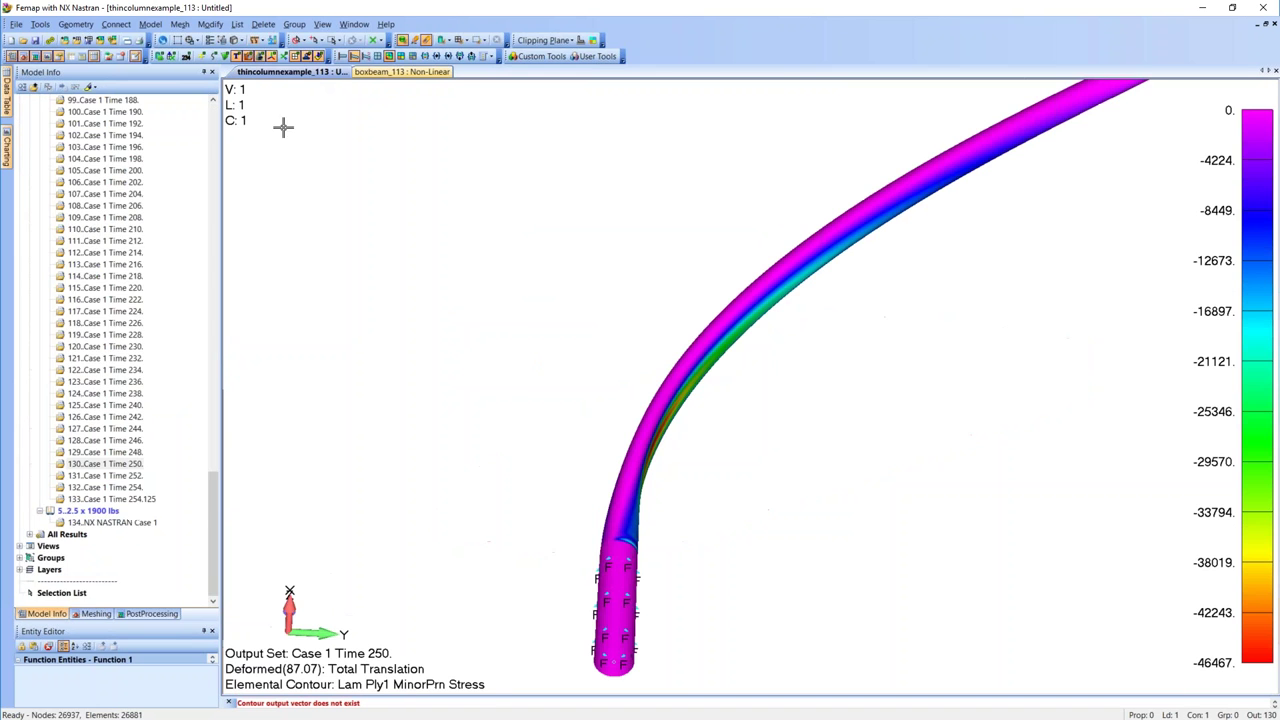
pyautogui.moveTo(213, 486); pyautogui.dragTo(213, 136)
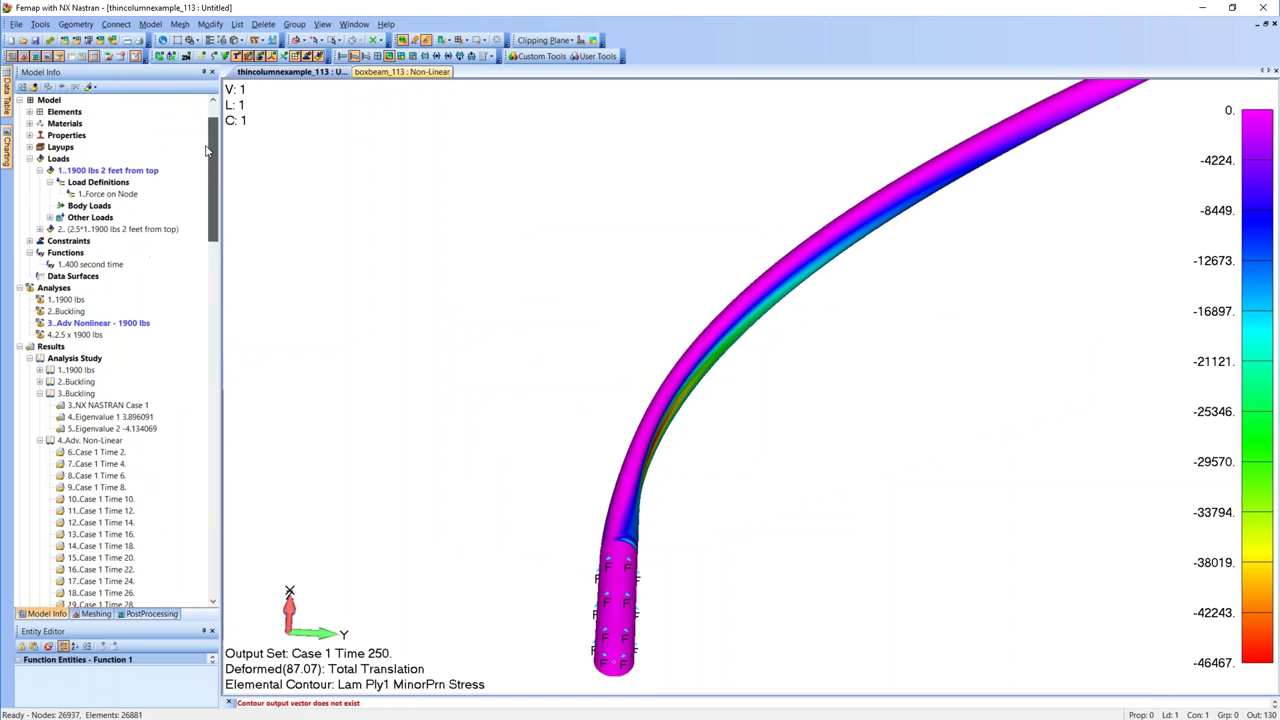
pyautogui.rightClick(107, 266)
pyautogui.click(131, 302)
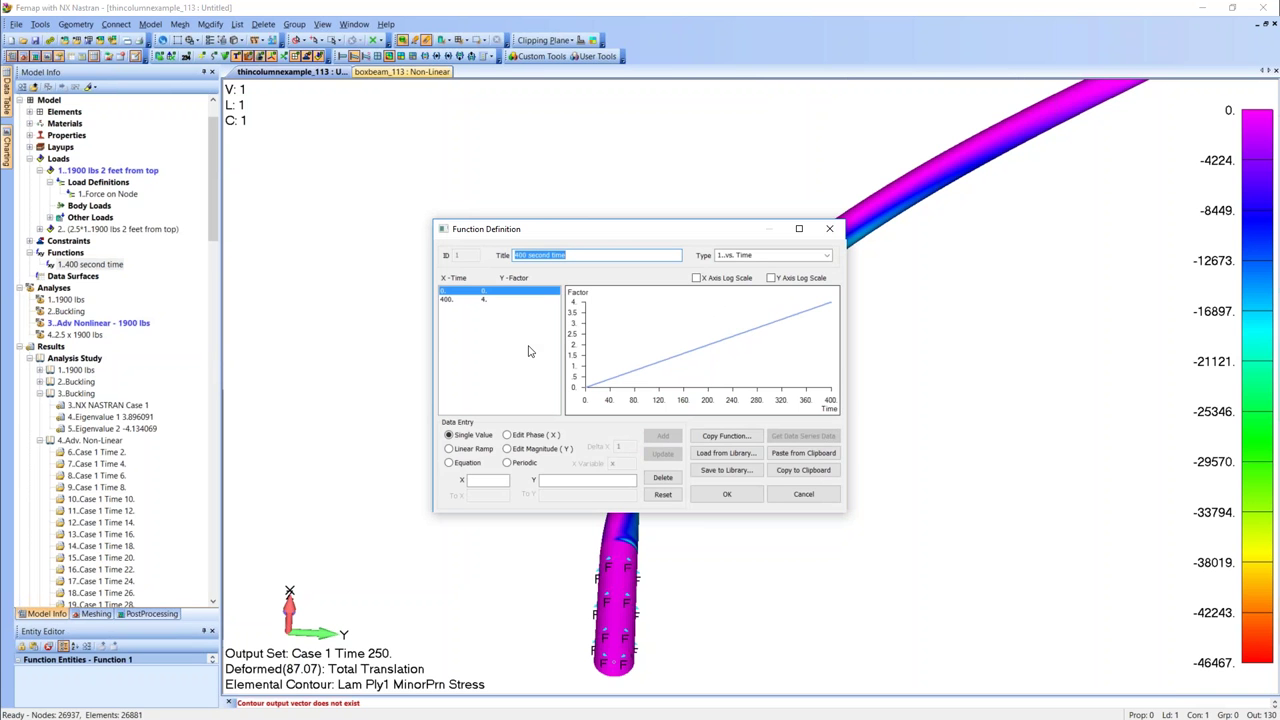
pyautogui.click(829, 228)
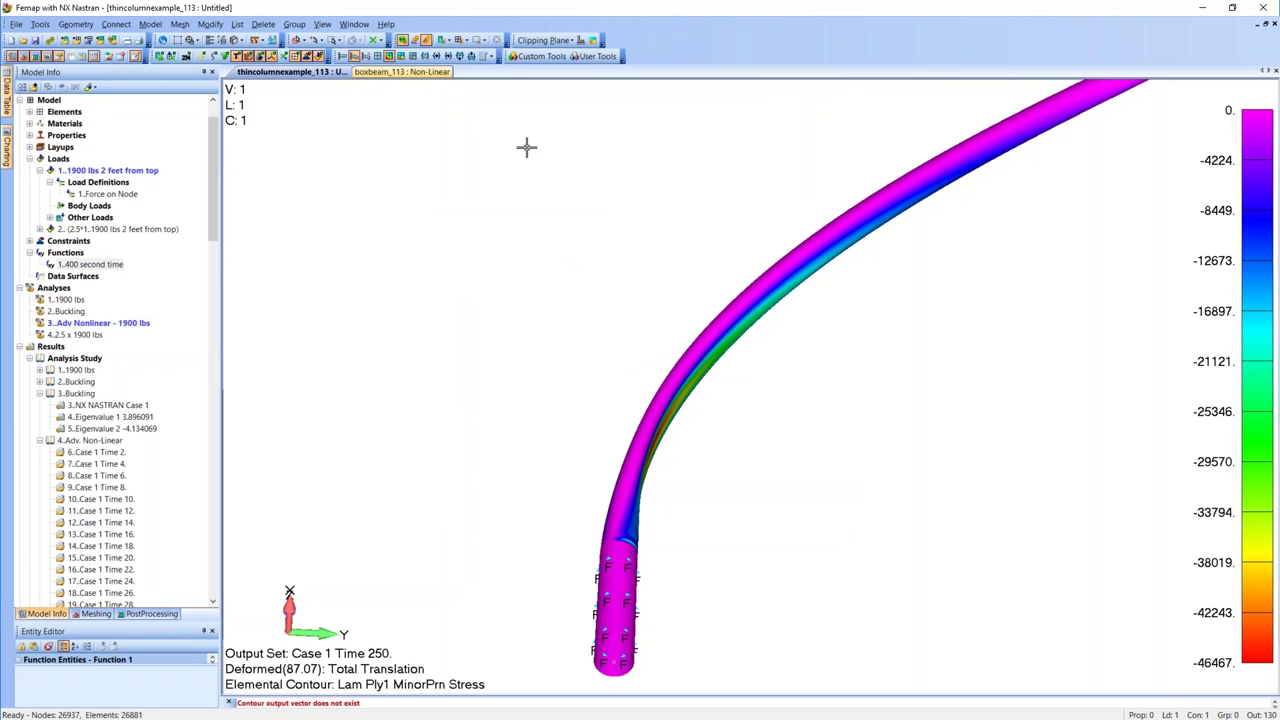
# - Return to the boxbeam_113 model and tilt the box beam to show more of its top face
pyautogui.click(440, 73)
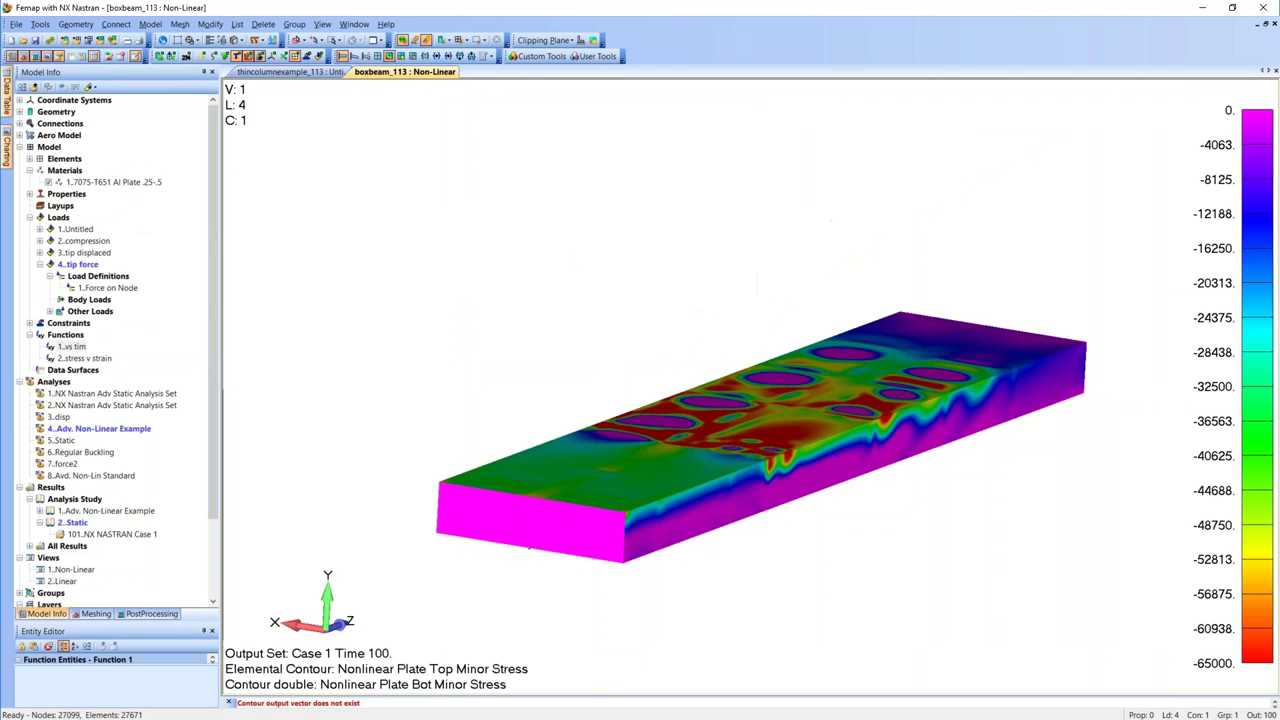
pyautogui.moveTo(680, 314); pyautogui.dragTo(661, 334, button='middle')
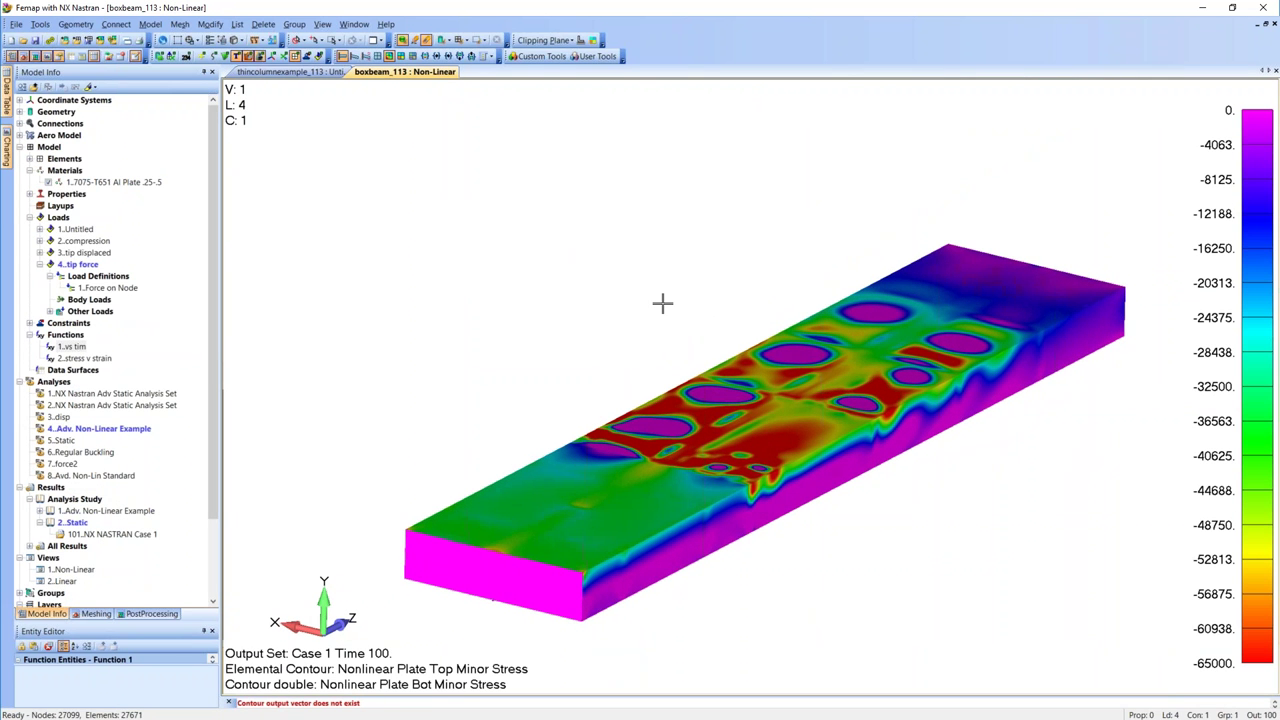